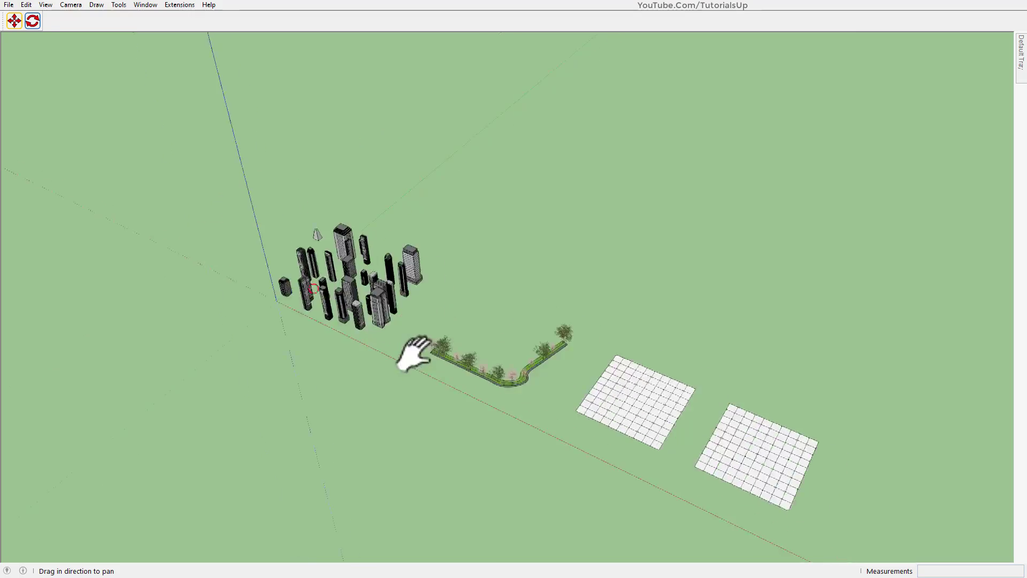
Step: Activate FredoSketch Move and orbit the city to see the pyramid's base from below
scroll(388, 300, up, 3)
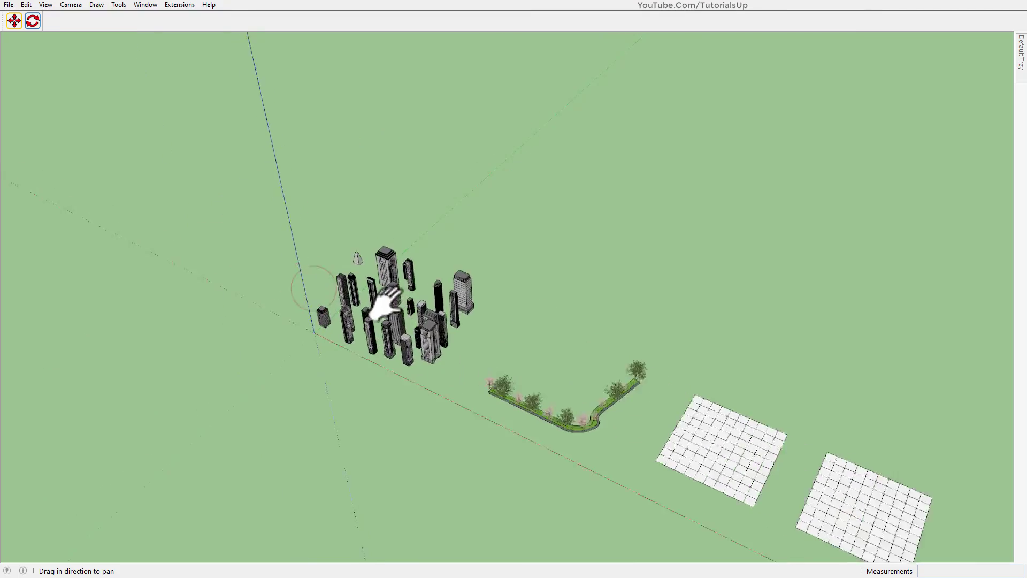
scroll(385, 326, up, 5)
scroll(436, 359, up, 3)
shift+middle_drag(439, 362, 445, 364)
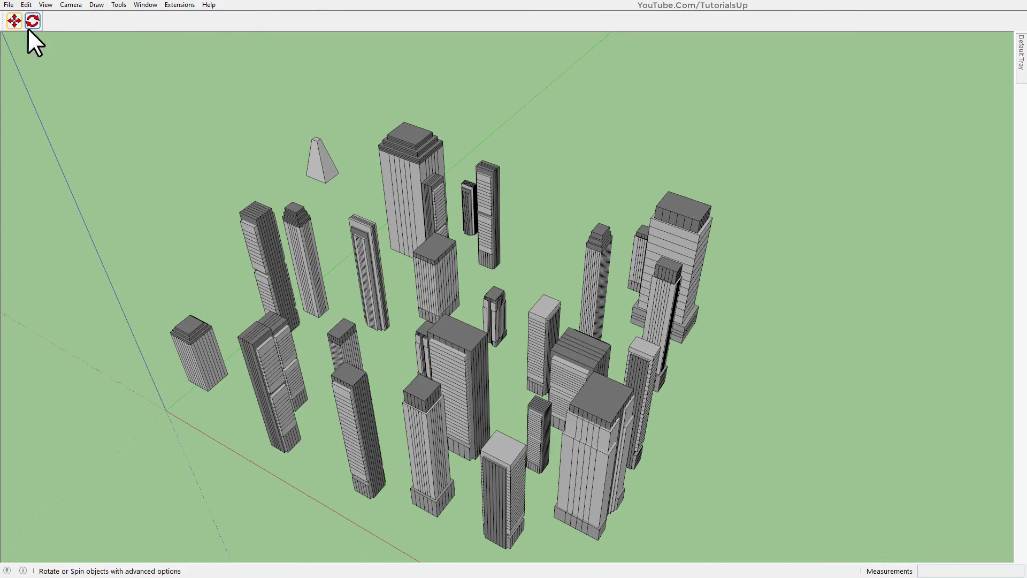
click(14, 21)
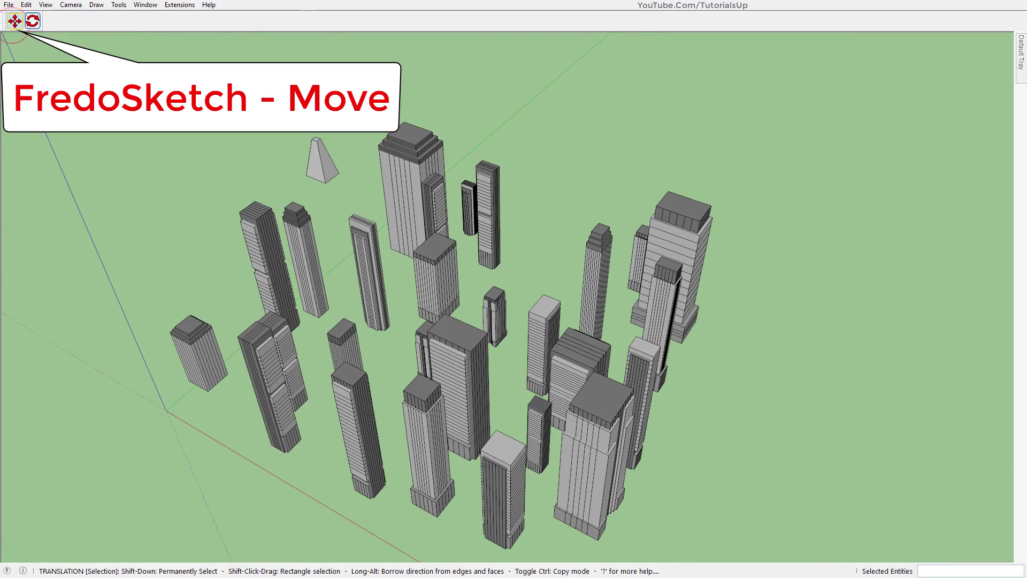
scroll(294, 212, up, 1)
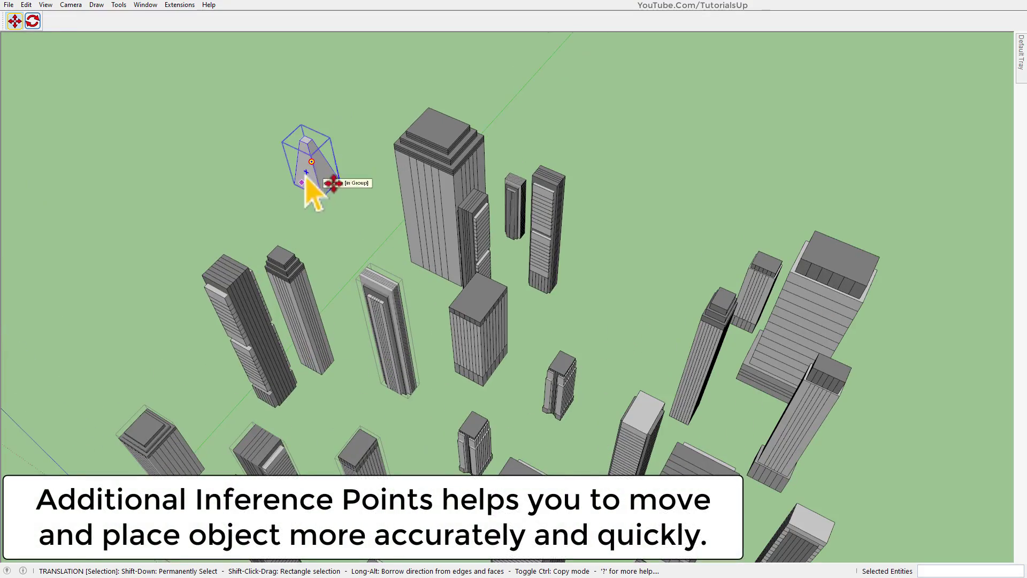
scroll(334, 160, up, 3)
scroll(316, 152, up, 3)
mouse_move(316, 152)
middle_down()
mouse_move(366, 145)
mouse_move(378, 218)
middle_up()
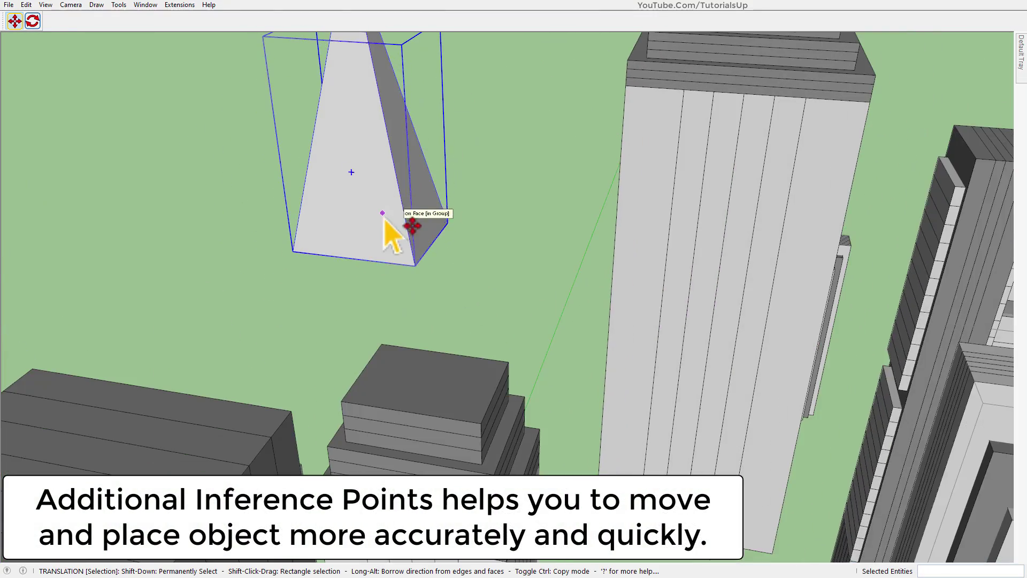
scroll(360, 133, up, 3)
scroll(393, 329, up, 3)
mouse_move(402, 342)
middle_down()
mouse_move(230, 46)
mouse_move(497, 382)
middle_up()
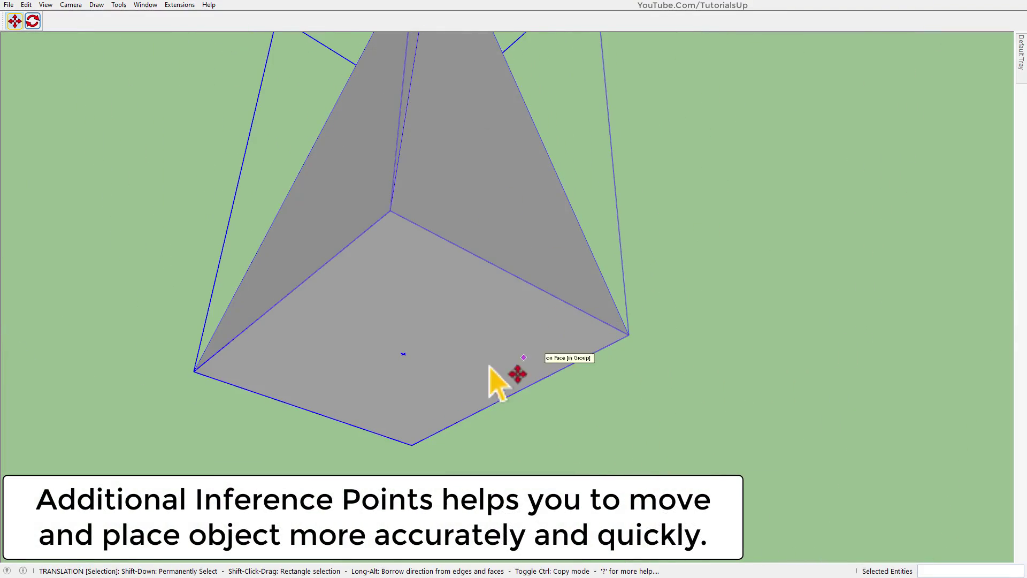
Step: Pick up the pyramid by its base centre and drop it centred on the tallest tower's top
click(405, 355)
mouse_move(419, 362)
middle_down()
mouse_move(412, 510)
mouse_move(451, 447)
middle_up()
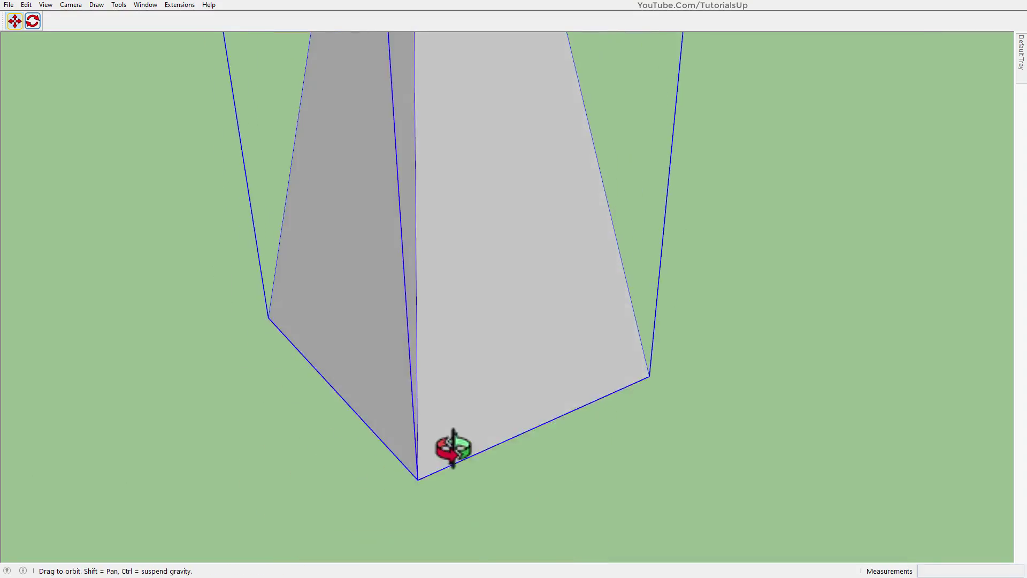
scroll(294, 388, down, 3)
scroll(332, 374, down, 3)
scroll(217, 349, down, 2)
scroll(591, 344, up, 4)
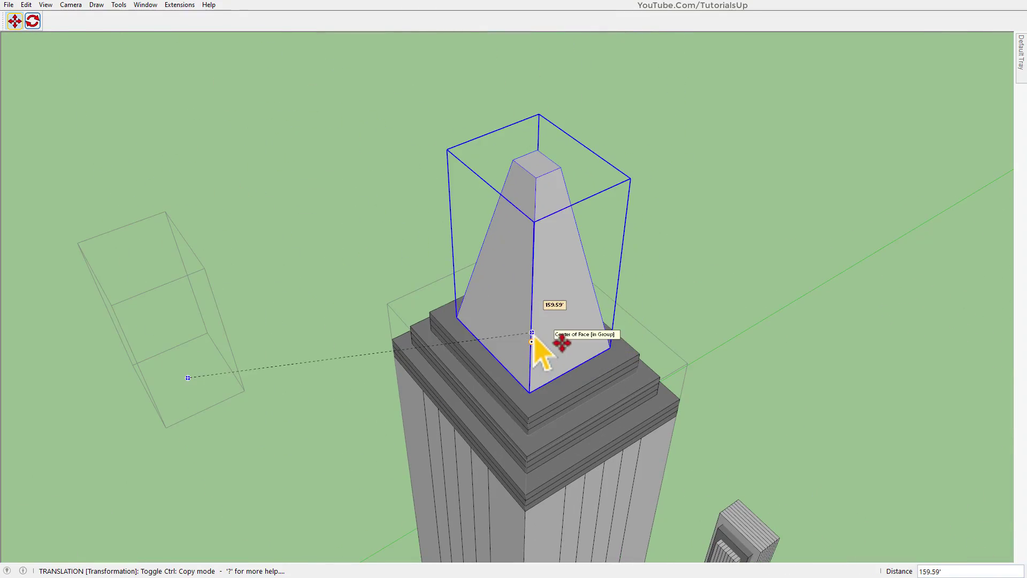
click(615, 382)
mouse_move(615, 385)
middle_down()
mouse_move(895, 328)
mouse_move(694, 344)
middle_up()
scroll(464, 135, down, 5)
scroll(604, 175, down, 3)
click(619, 172)
scroll(242, 149, down, 2)
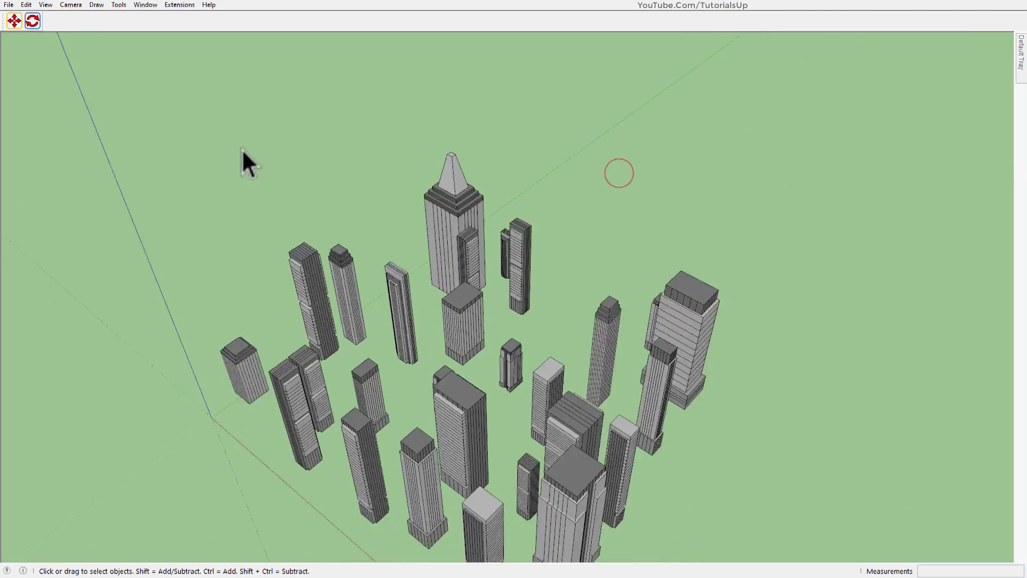
middle_drag(241, 149, 463, 313)
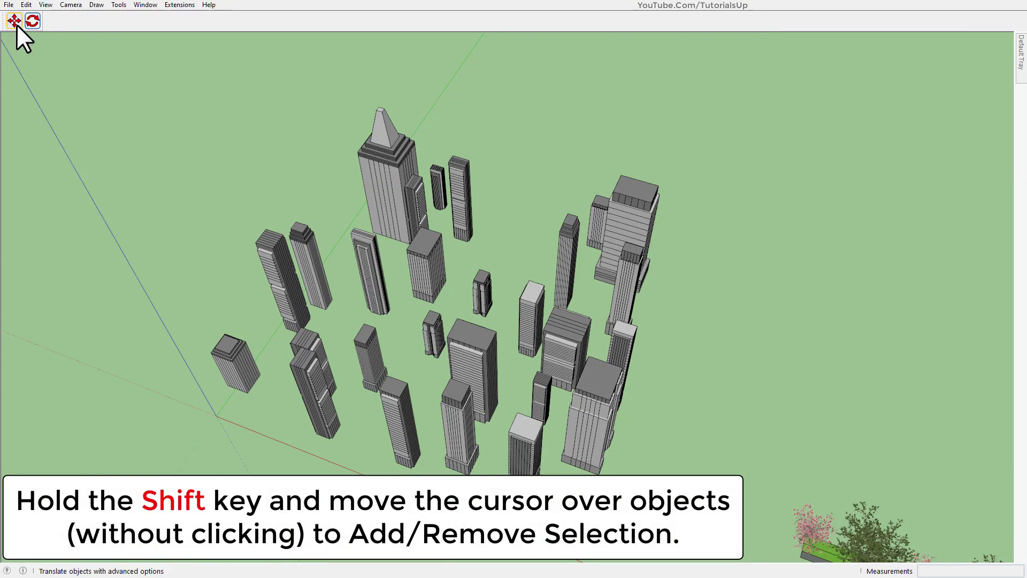
click(16, 24)
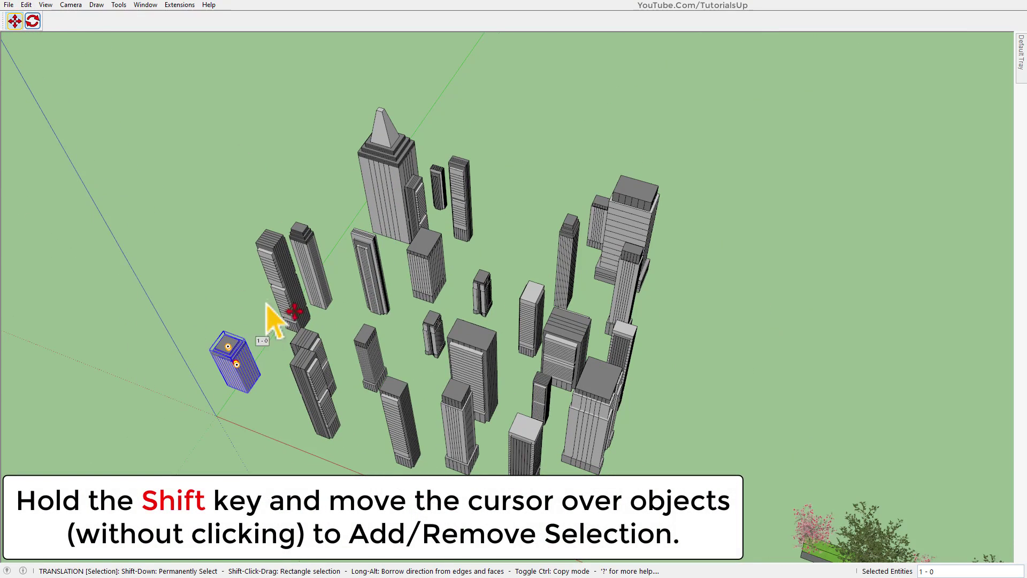
key(shift)
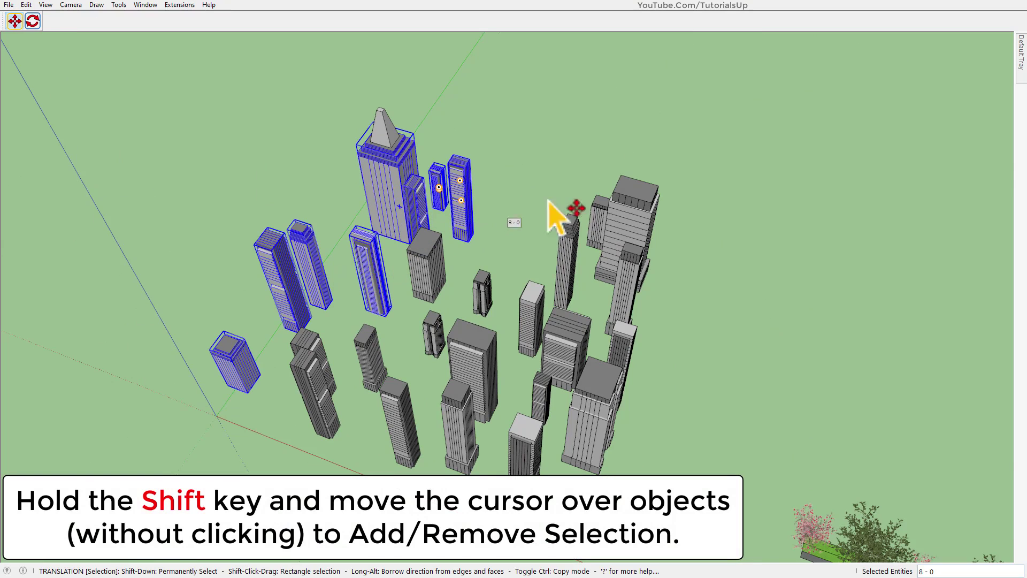
middle_drag(780, 252, 773, 316)
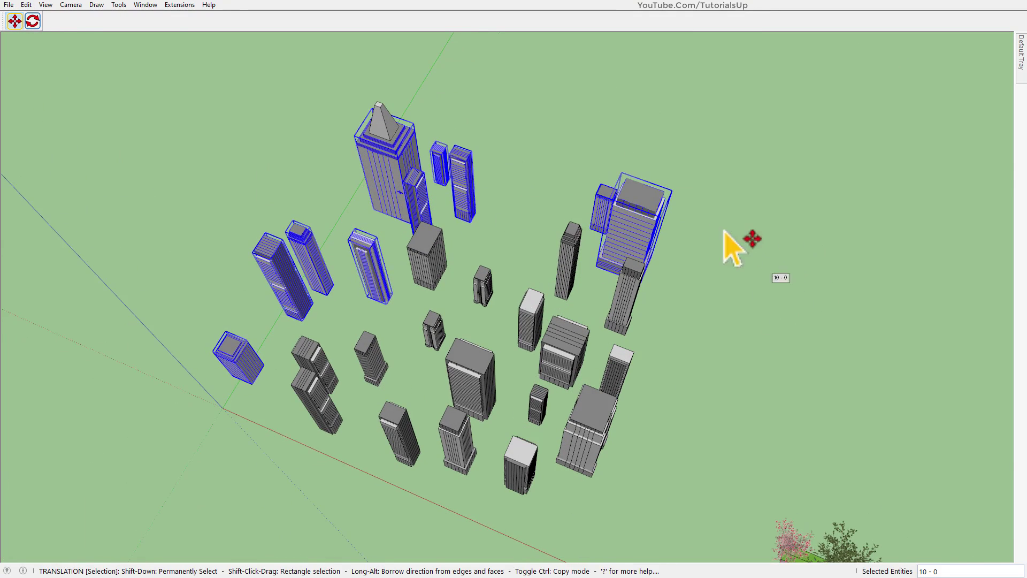
key(shift)
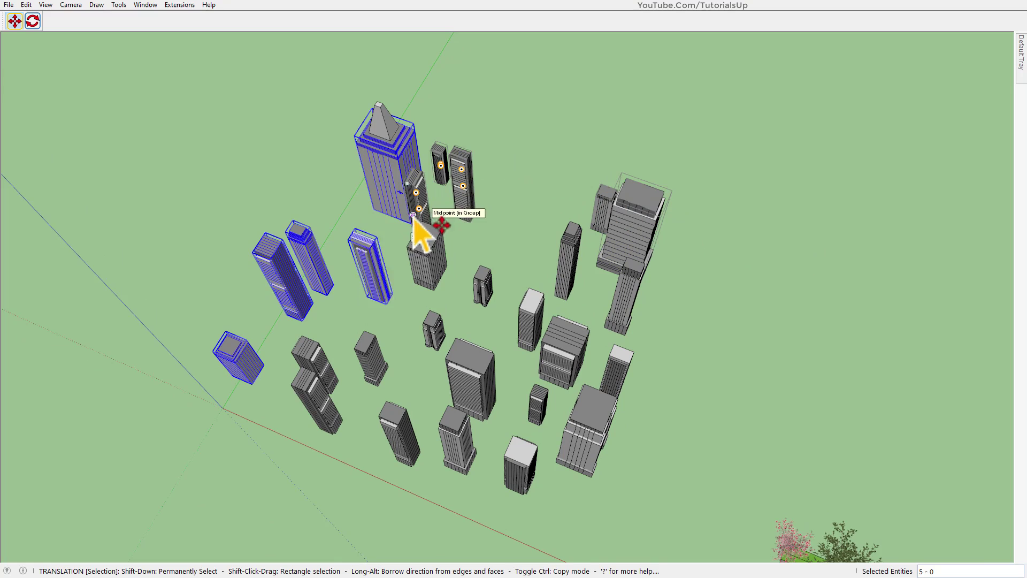
click(386, 171)
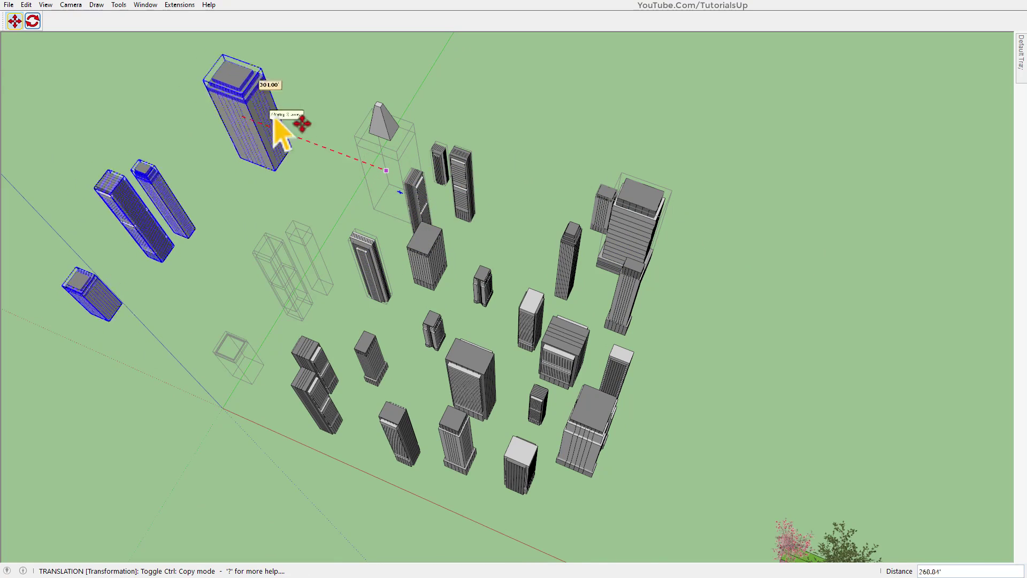
click(313, 105)
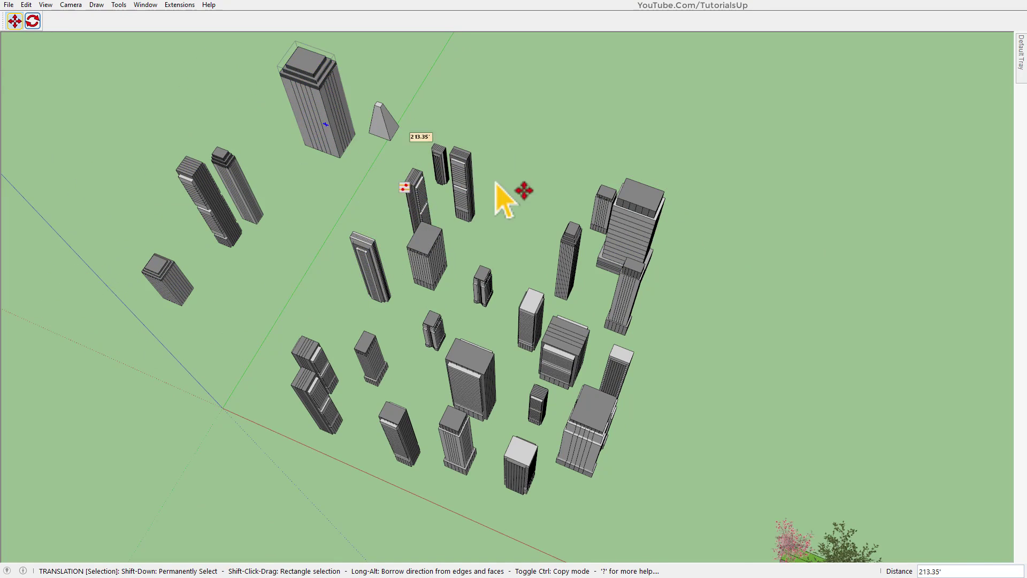
key(ctrl+z)
key(ctrl+z)
key(ctrl+z)
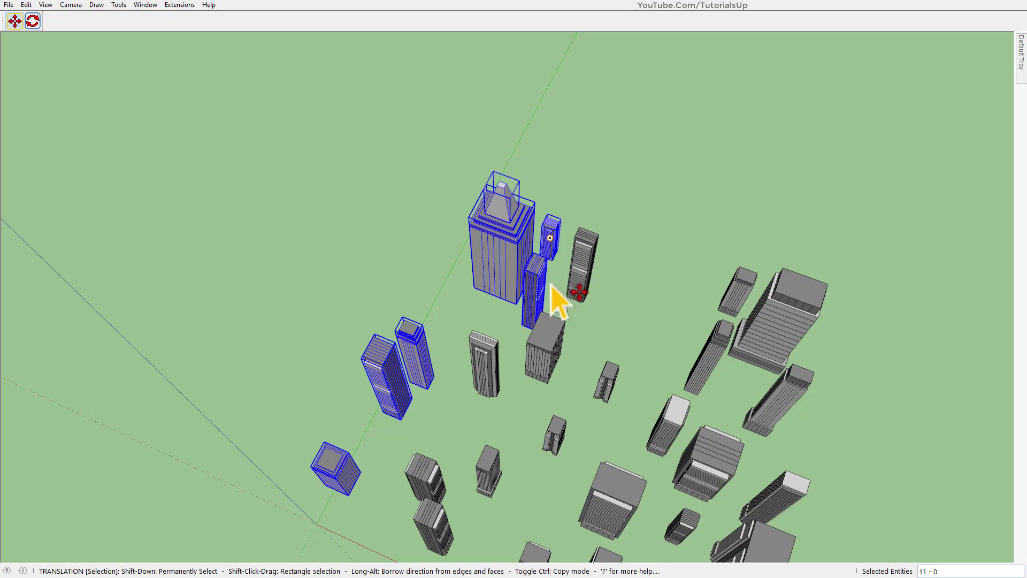
key(shift)
key(shift)
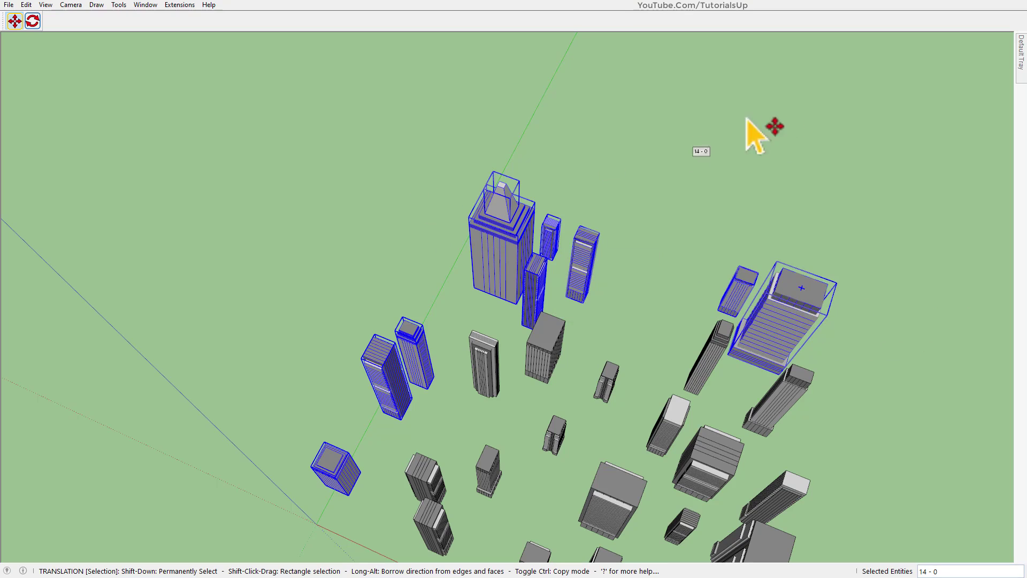
key(Escape)
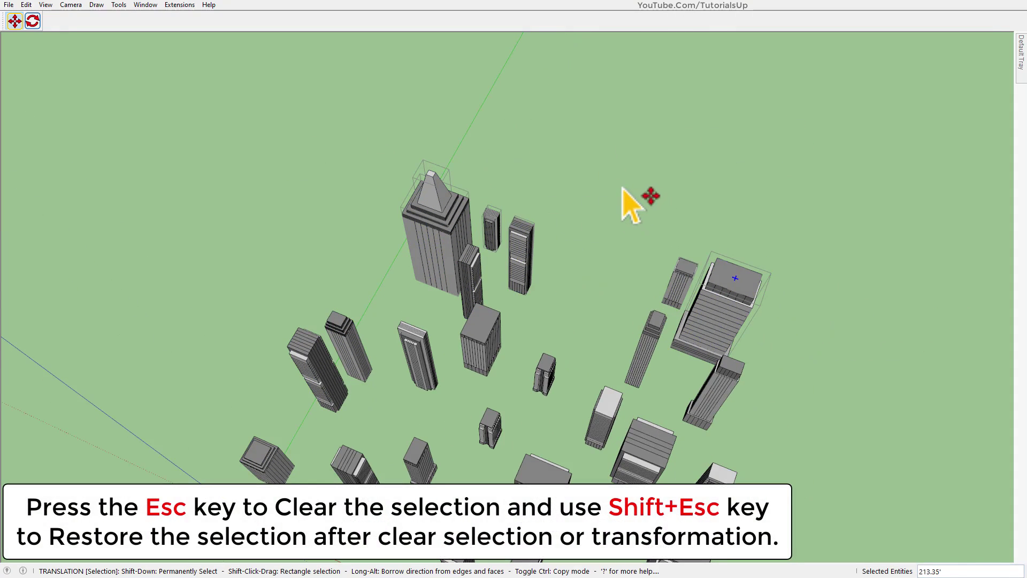
Step: Restore the 14-building selection, clear it, then step into a tower's nested groups and back out
key(shift+Escape)
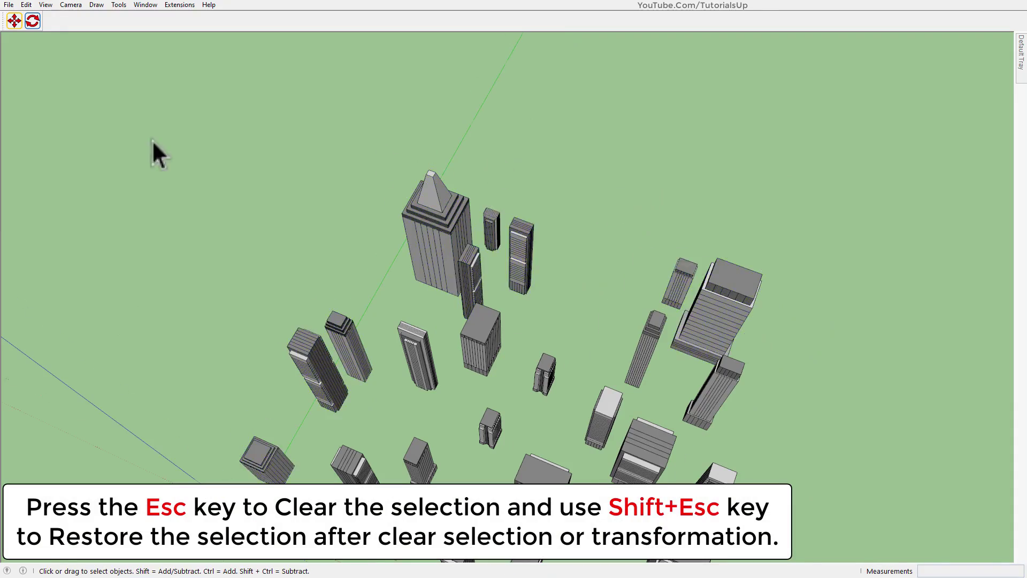
key(shift+Escape)
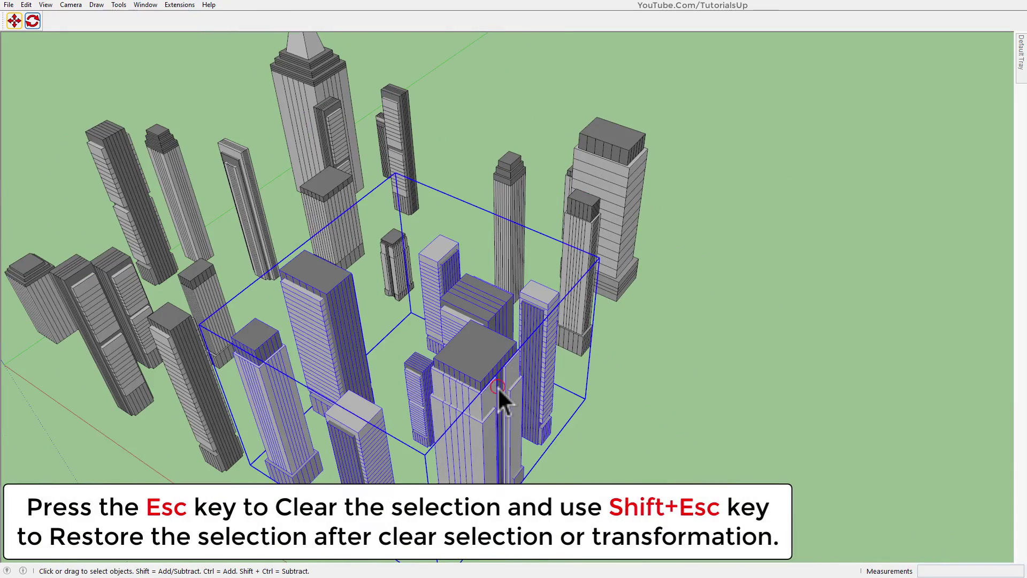
click(116, 63)
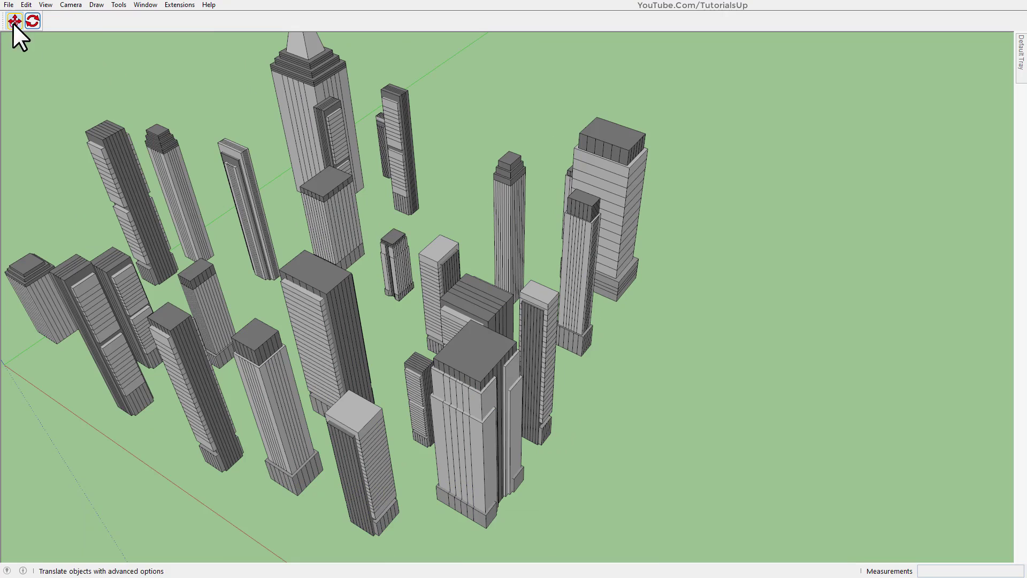
click(14, 21)
ctrl+double_click(485, 353)
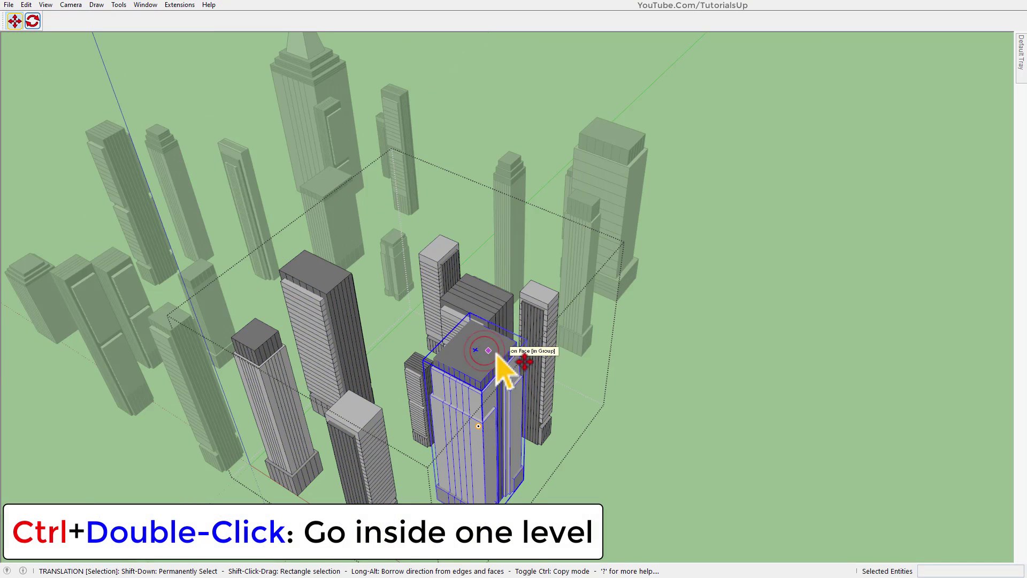
ctrl+double_click(496, 353)
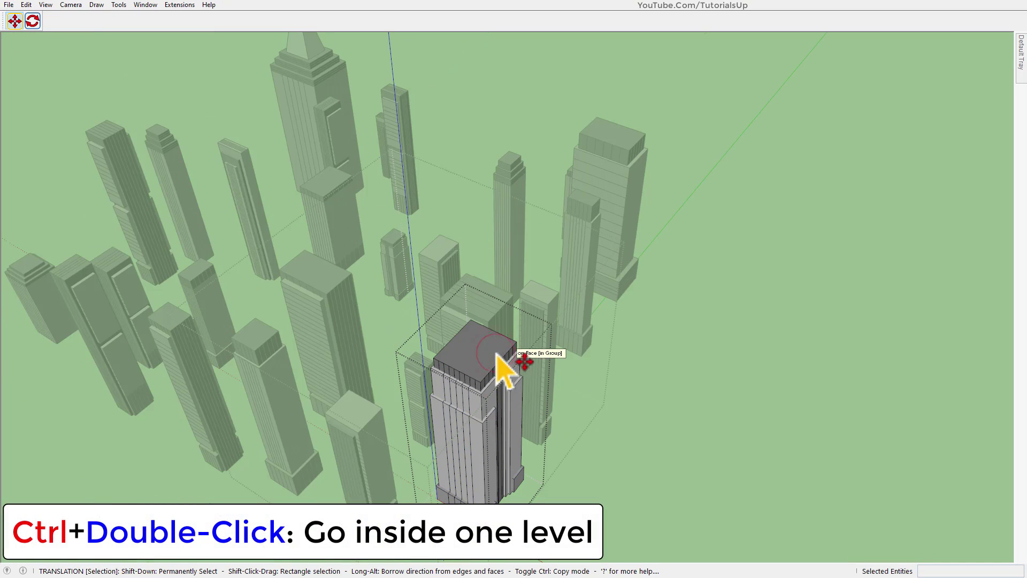
click(785, 355)
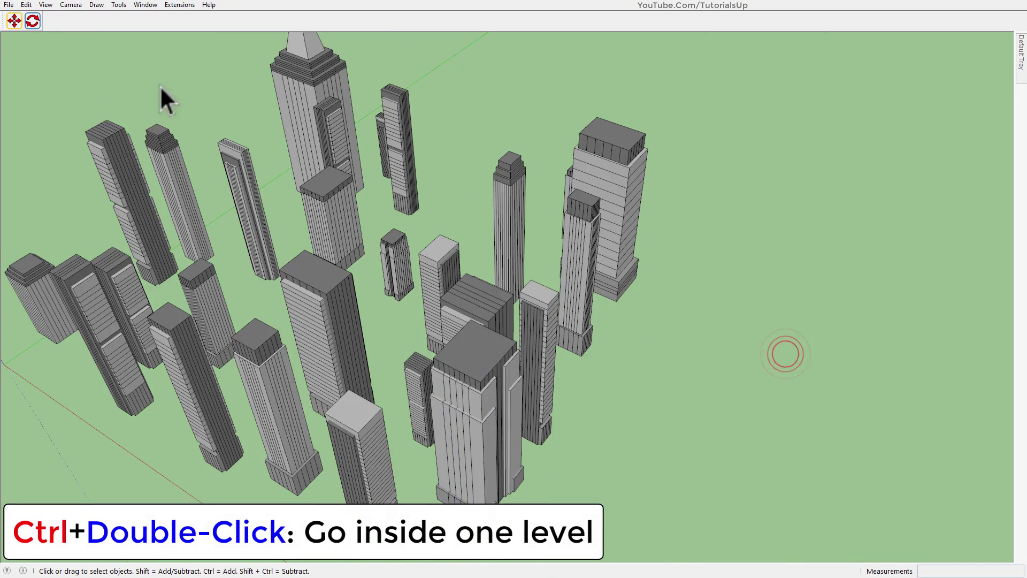
Step: Raise a front tower's inner top block 222.14' with FredoSketch Move, then close all group contexts
click(14, 21)
alt+double_click(500, 359)
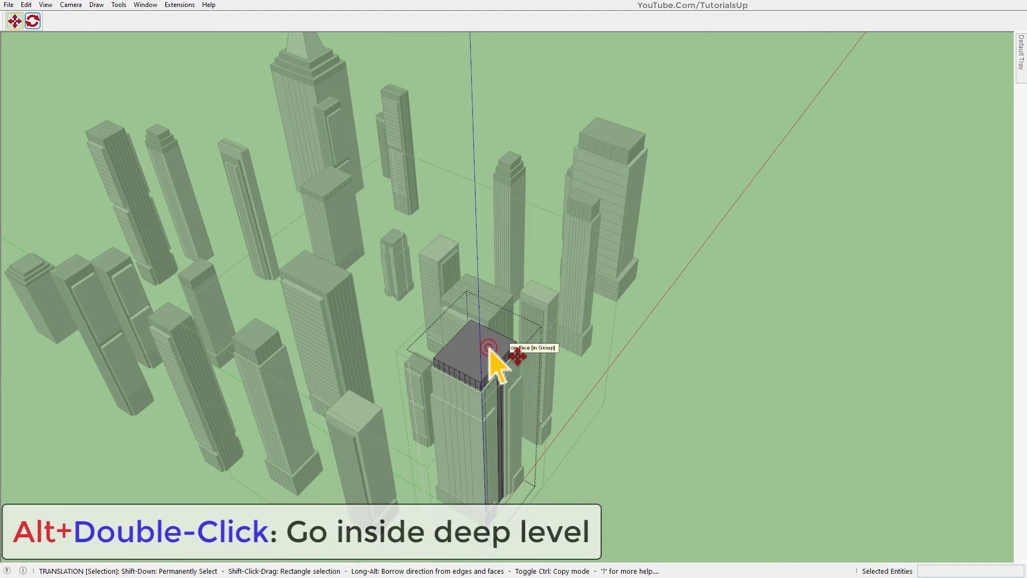
drag(495, 349, 492, 285)
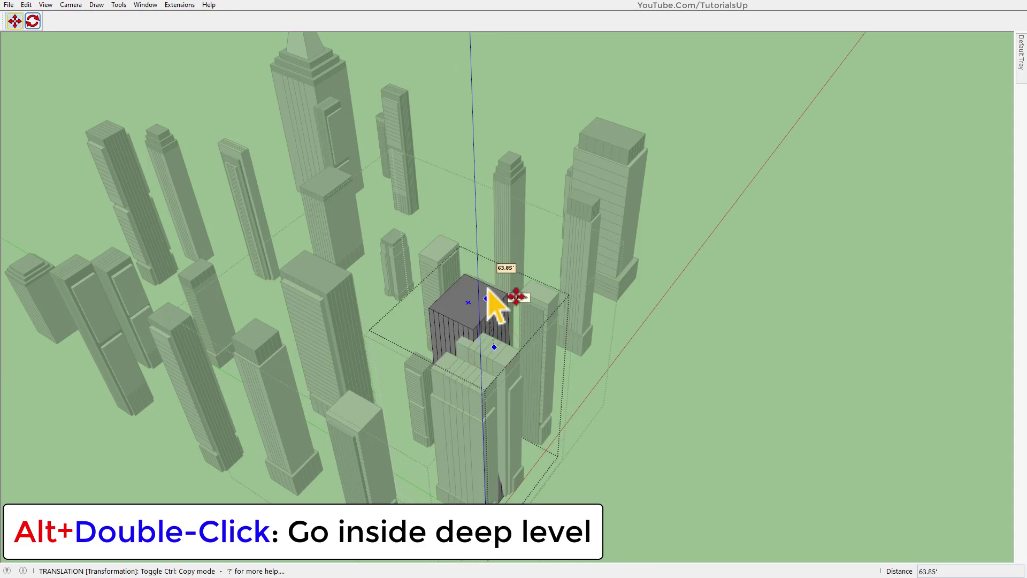
drag(497, 200, 499, 130)
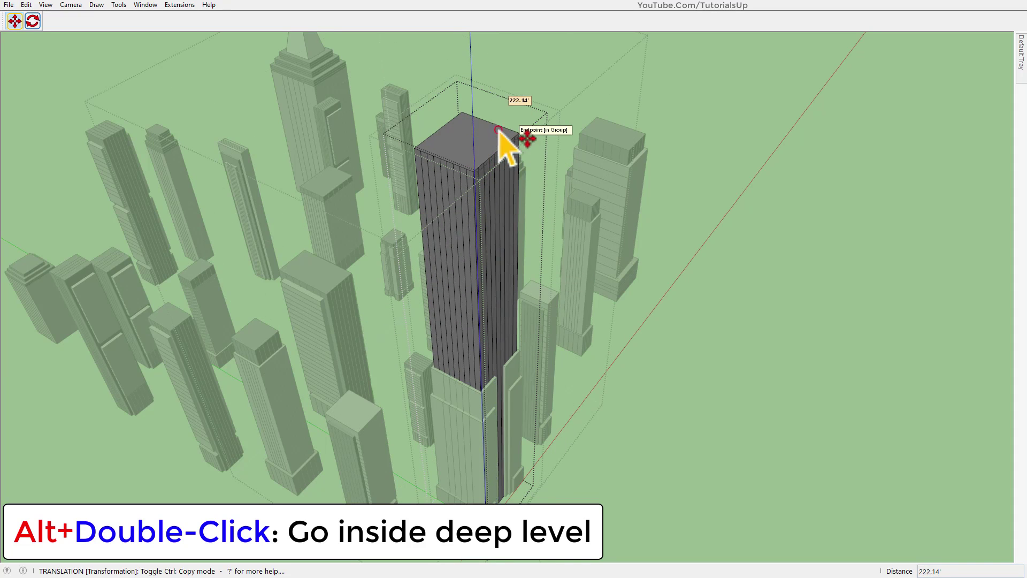
click(498, 130)
middle_drag(710, 293, 701, 278)
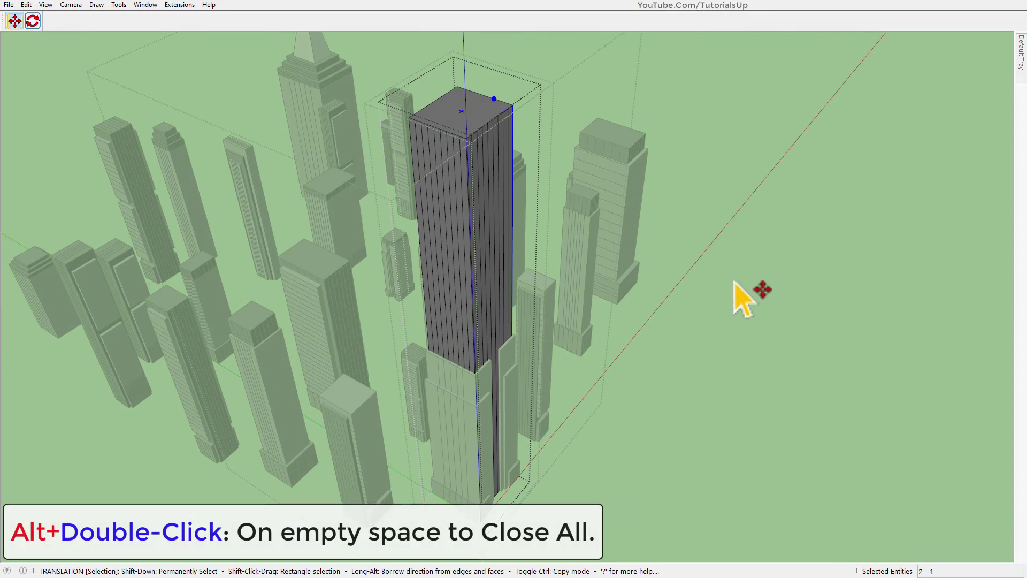
alt+double_click(769, 339)
Step: Pan to the tree path, select all six green tree instances, lift them, then cancel the move
scroll(771, 350, down, 2)
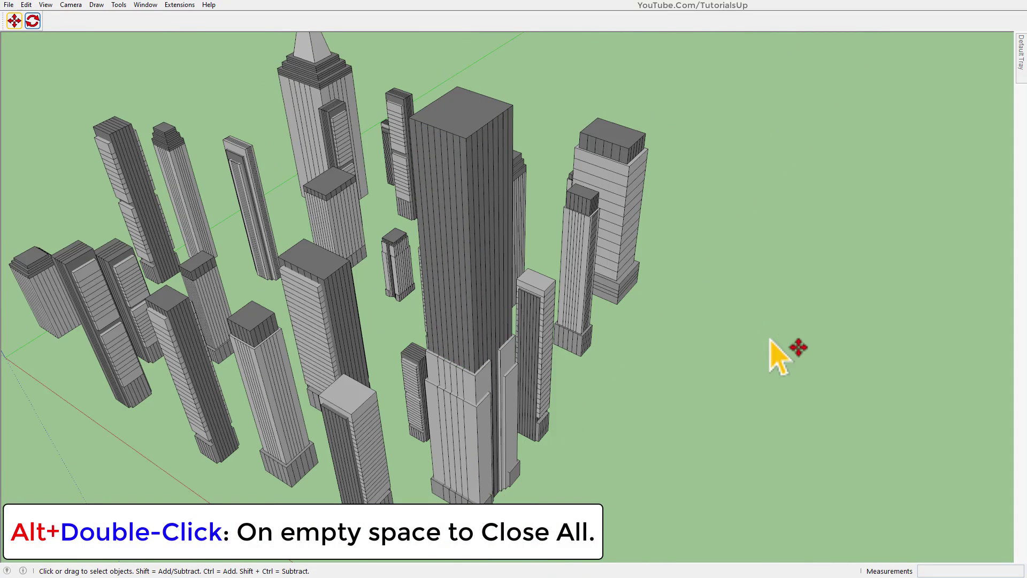
scroll(770, 353, down, 3)
shift+middle_drag(776, 416, 236, 169)
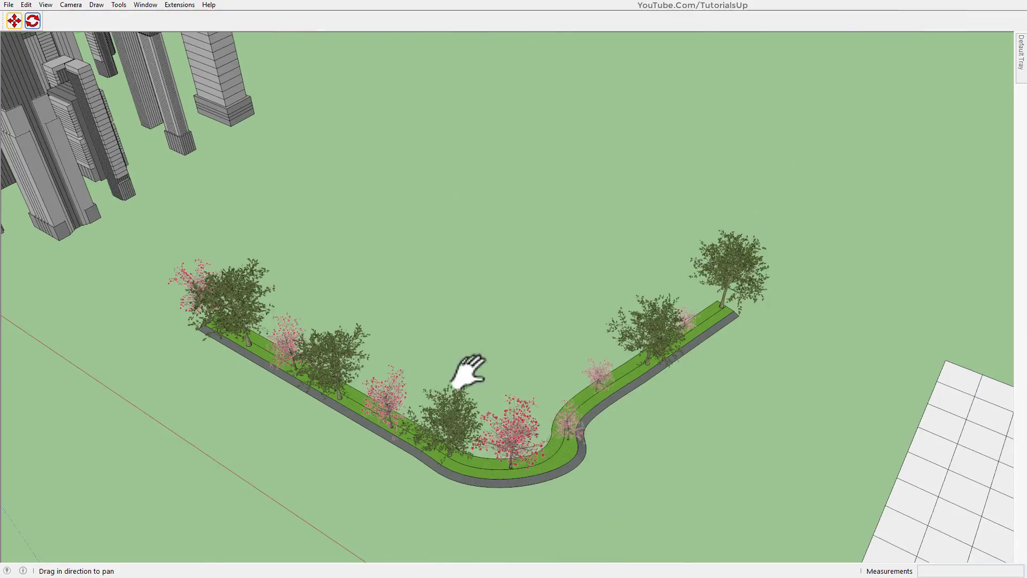
scroll(436, 470, up, 3)
scroll(492, 447, up, 1)
scroll(514, 377, up, 1)
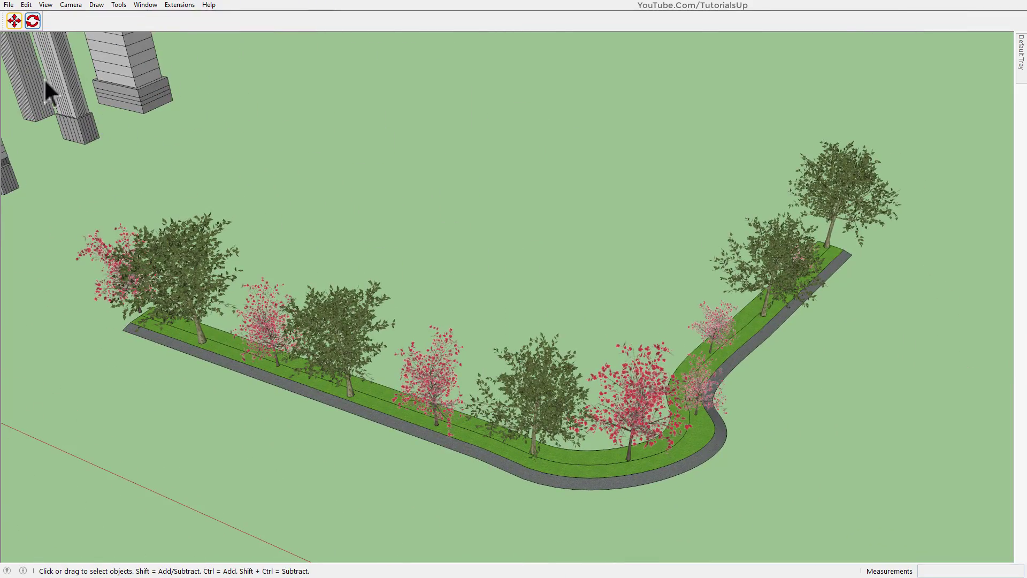
click(14, 22)
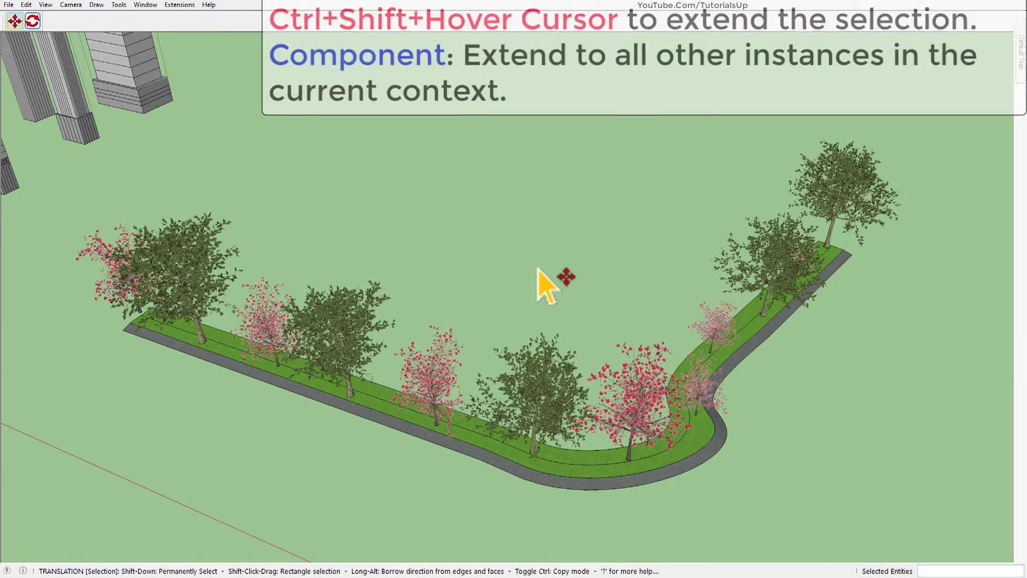
key(ctrl+shift)
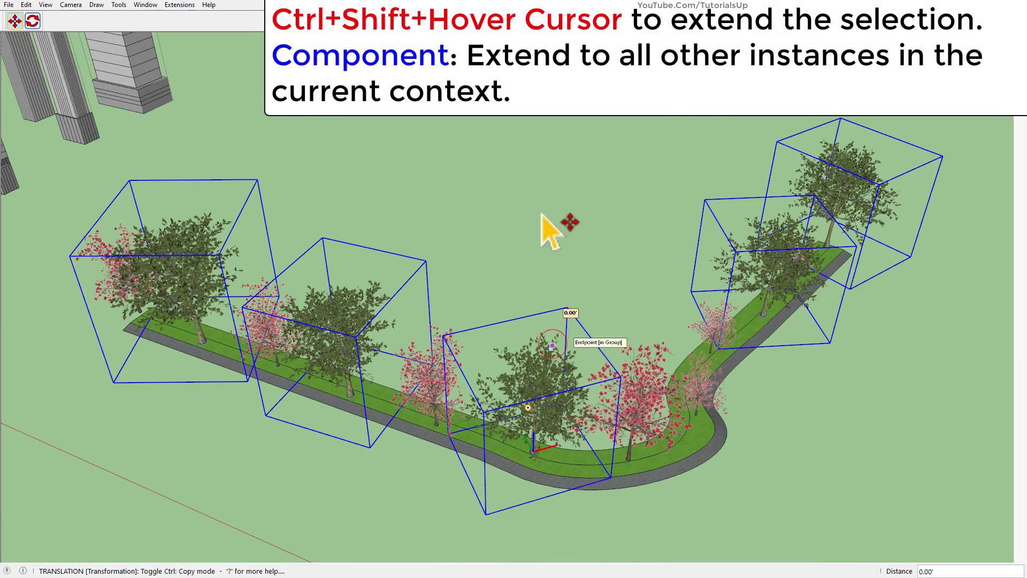
drag(541, 215, 535, 182)
key(Escape)
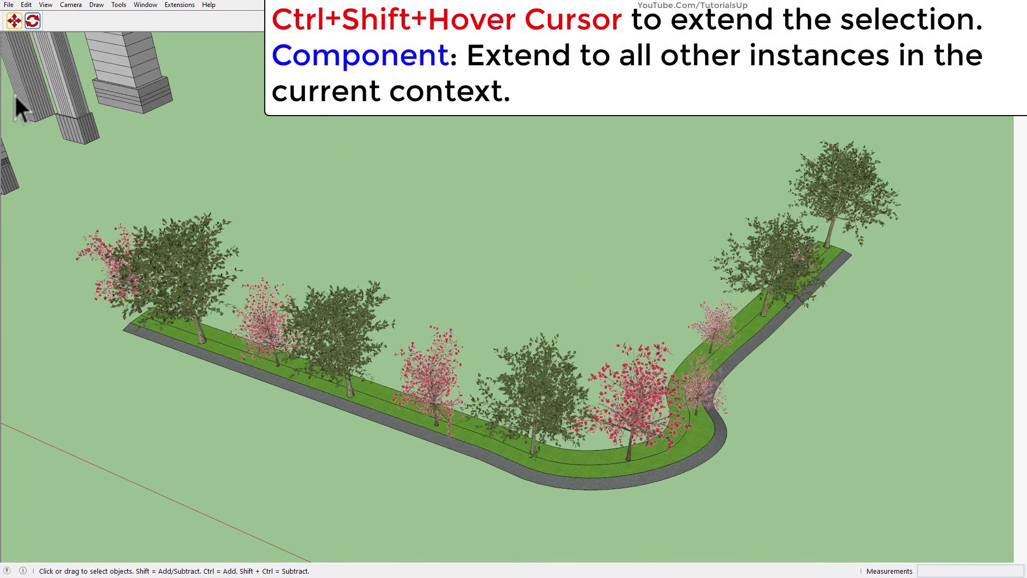
Step: Select all the pink trees, raise them vertically, then cancel the move and return to selecting
click(17, 26)
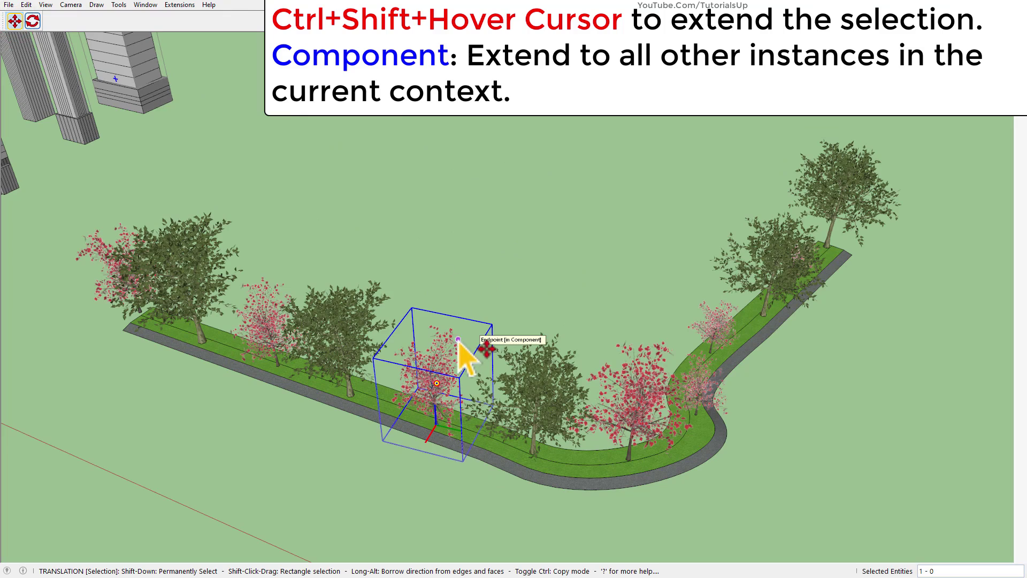
key(ctrl+shift)
drag(449, 348, 436, 185)
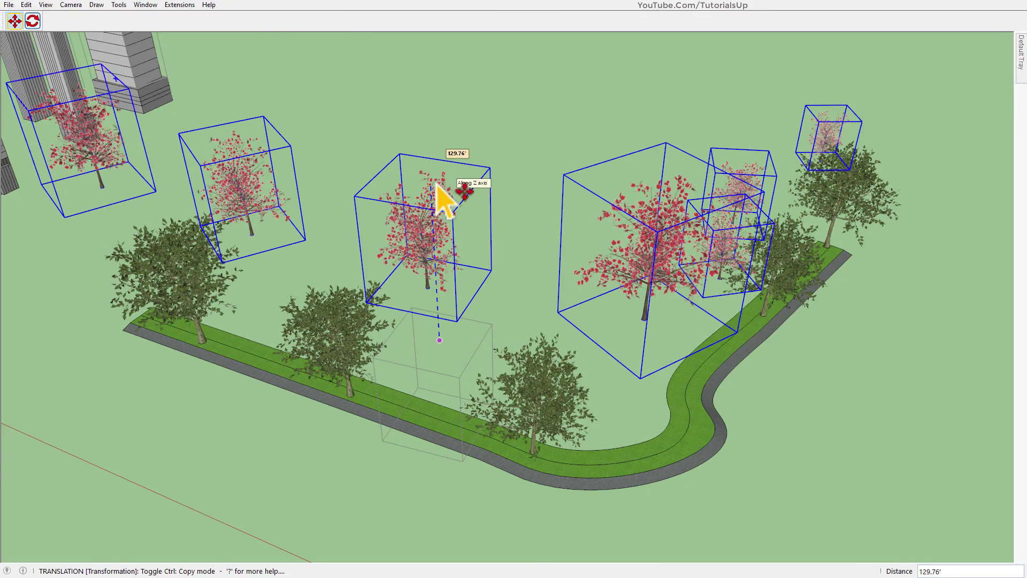
key(Escape)
key(space)
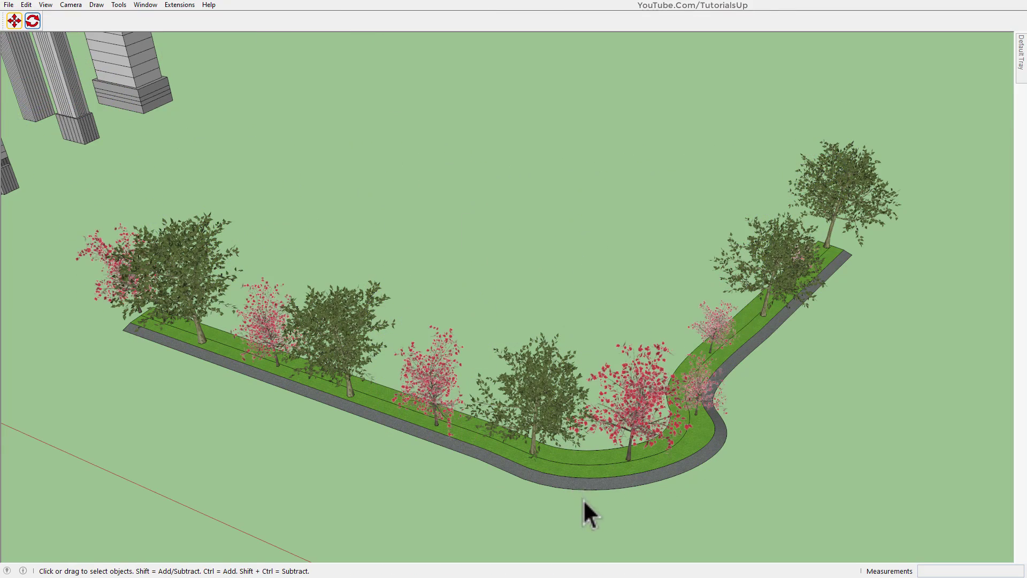
scroll(633, 506, up, 2)
Step: Zoom into the path, select the grass strip with its edges, then clear the selection
scroll(614, 481, up, 3)
scroll(575, 399, up, 3)
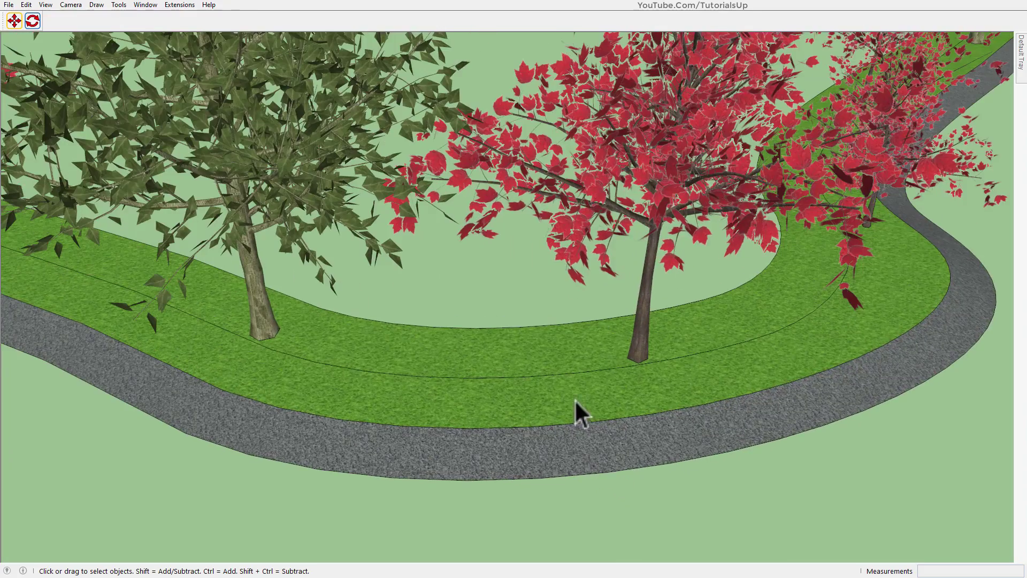
double_click(548, 375)
scroll(556, 417, up, 2)
scroll(563, 471, up, 2)
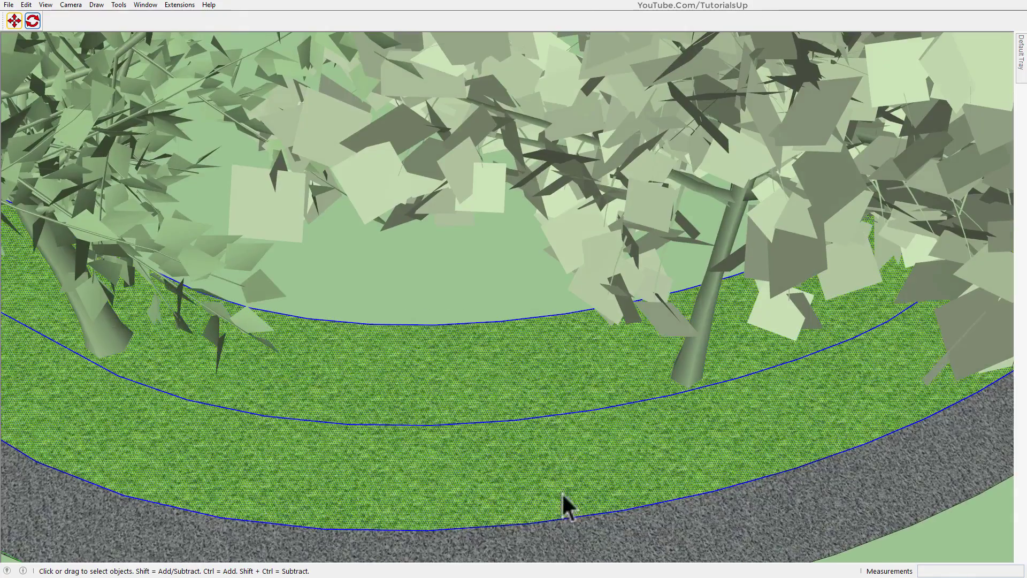
scroll(394, 264, down, 3)
scroll(473, 394, up, 3)
click(390, 217)
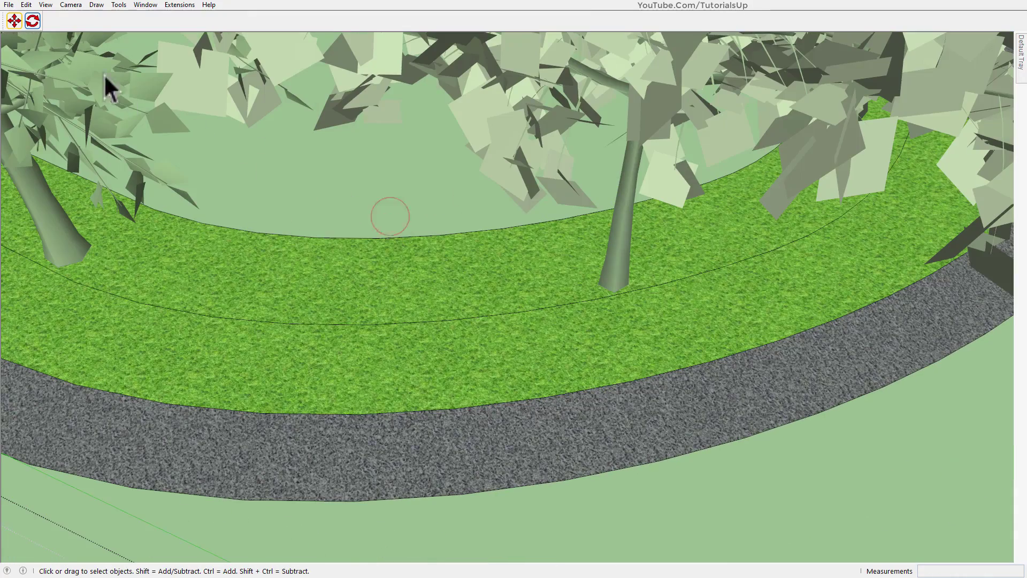
Step: Orbit around the curved path with FredoSketch Move active, then exit and deselect the path edges
click(19, 26)
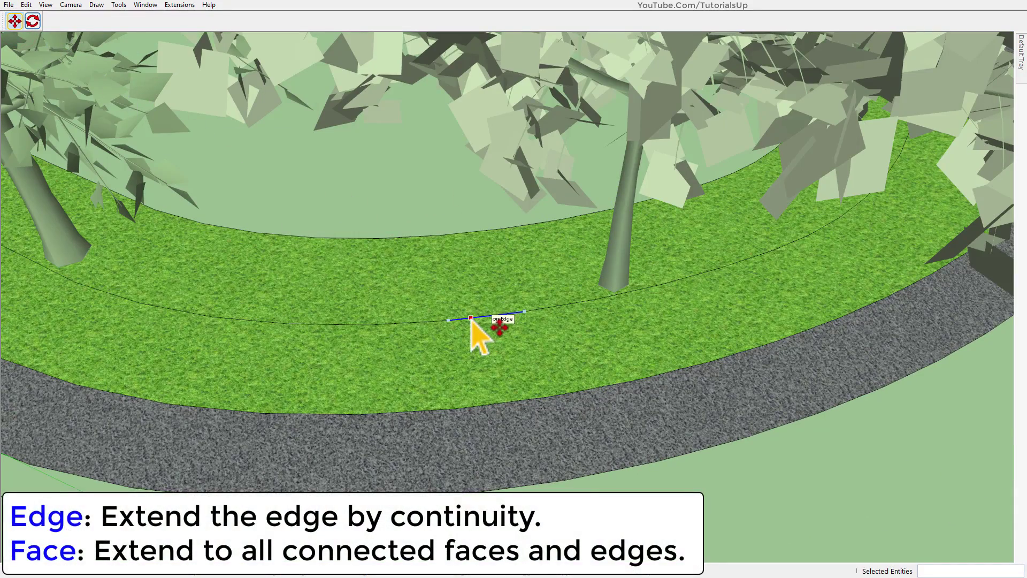
scroll(471, 320, down, 3)
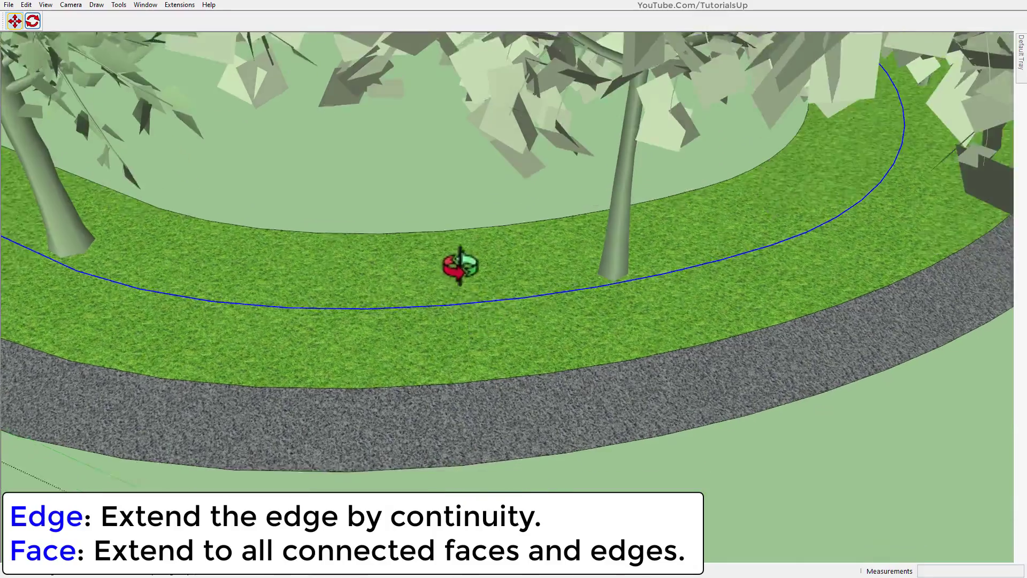
scroll(394, 419, down, 3)
mouse_move(394, 419)
middle_down()
mouse_move(527, 355)
mouse_move(380, 297)
middle_up()
scroll(218, 442, down, 3)
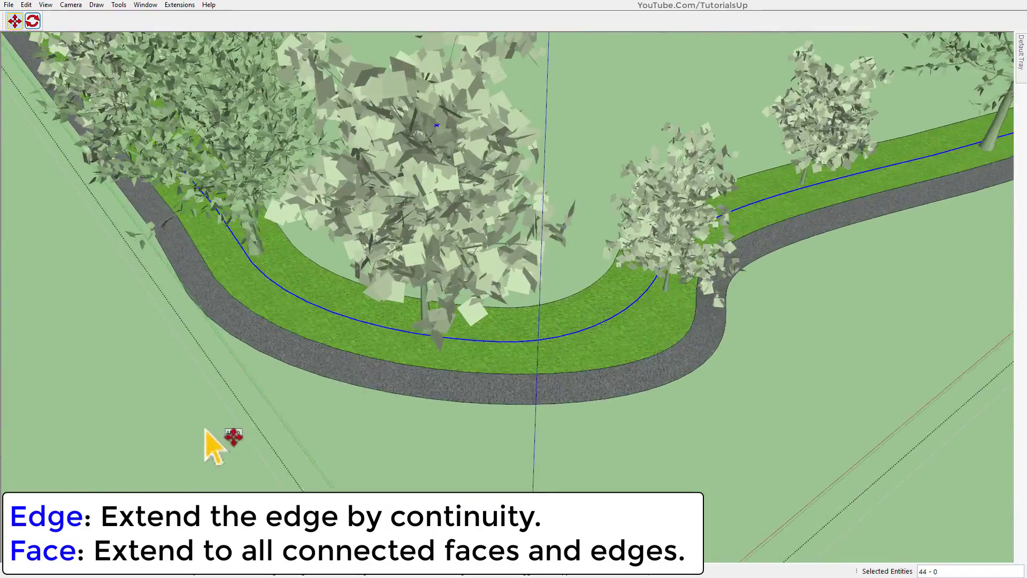
scroll(236, 448, down, 3)
mouse_move(235, 447)
middle_down()
mouse_move(97, 339)
mouse_move(517, 289)
mouse_move(680, 282)
mouse_move(344, 435)
middle_up()
key(space)
click(702, 432)
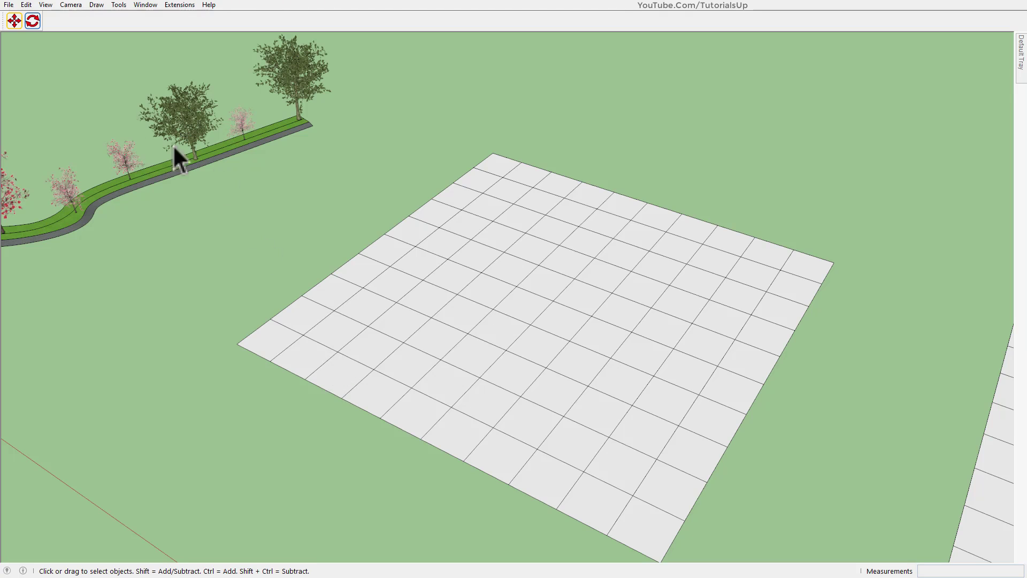
click(9, 22)
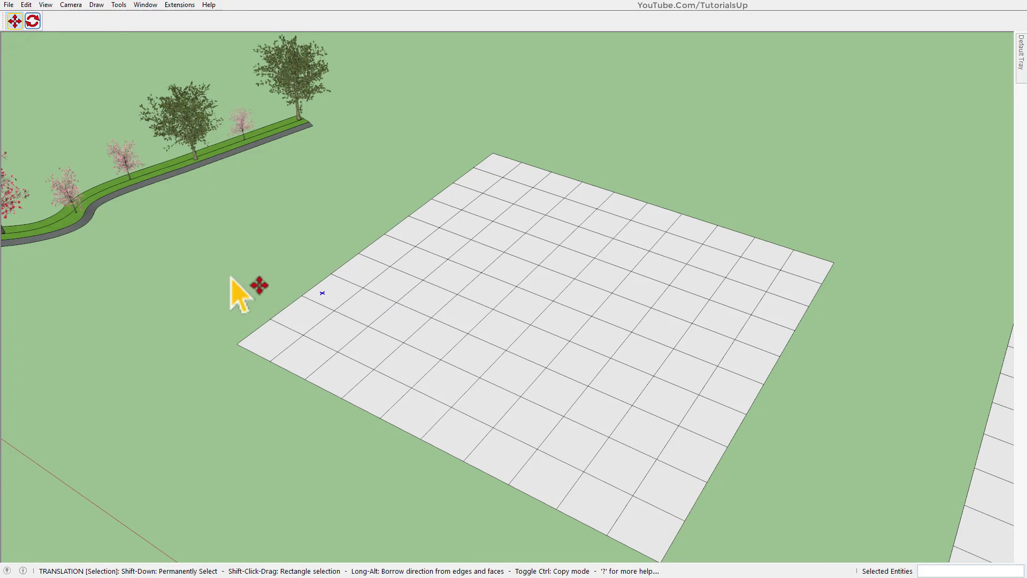
mouse_move(232, 284)
middle_down()
mouse_move(391, 334)
mouse_move(306, 136)
middle_up()
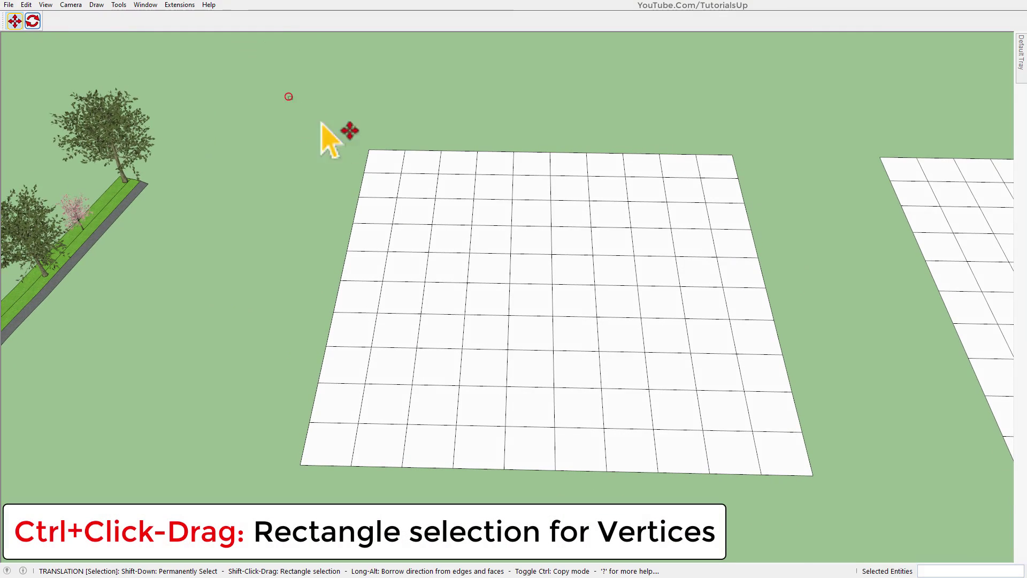
ctrl+drag(288, 96, 581, 333)
mouse_move(583, 336)
middle_down()
mouse_move(582, 280)
mouse_move(451, 210)
middle_up()
click(399, 179)
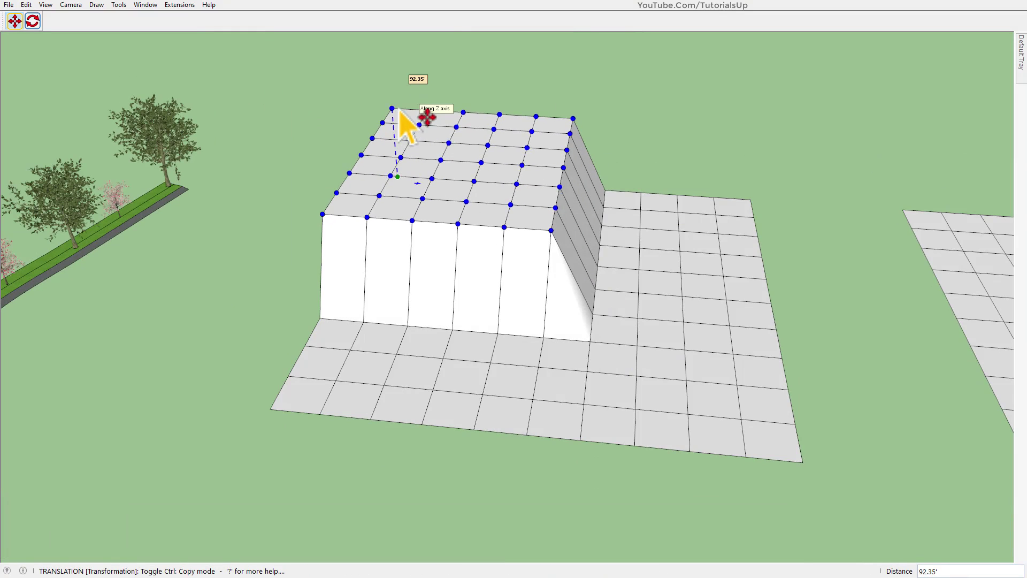
click(402, 124)
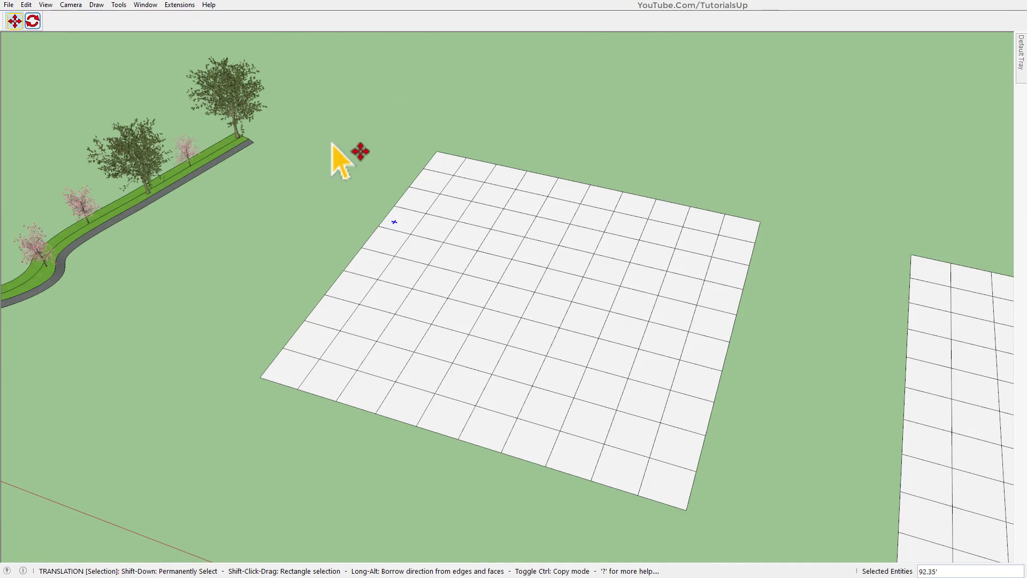
mouse_move(537, 203)
alt+mouse_down()
mouse_move(551, 356)
mouse_move(754, 477)
alt+mouse_up()
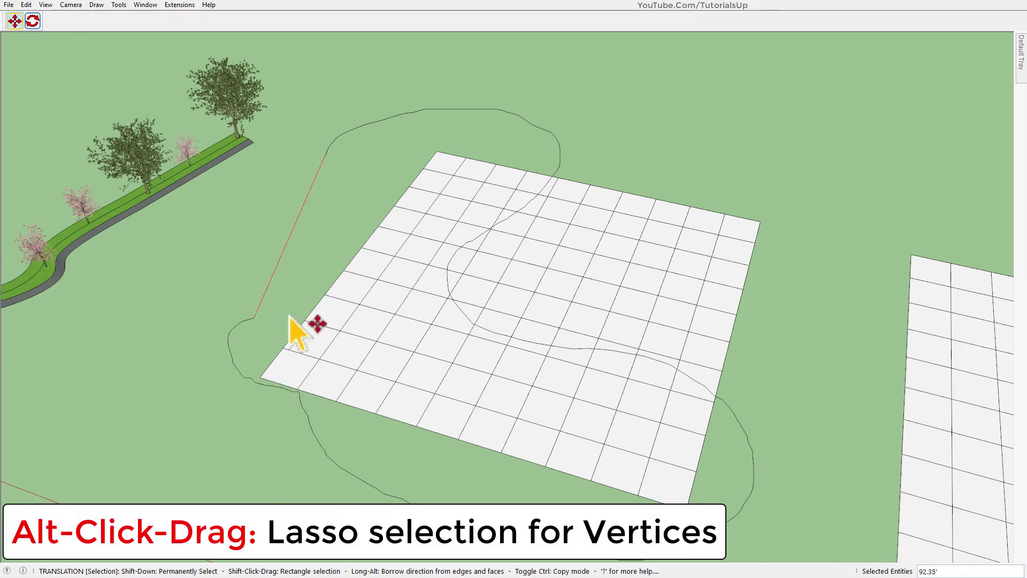
alt+drag(290, 321, 292, 322)
click(473, 380)
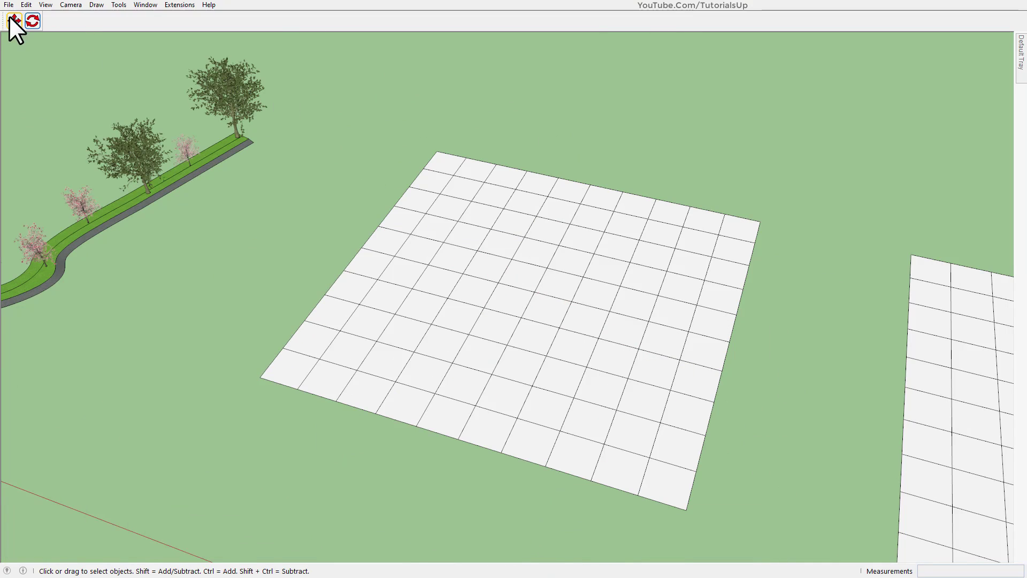
Step: Lock the grid corner vertex and lift it 207.31', pulling the surface into a smooth wave
click(14, 20)
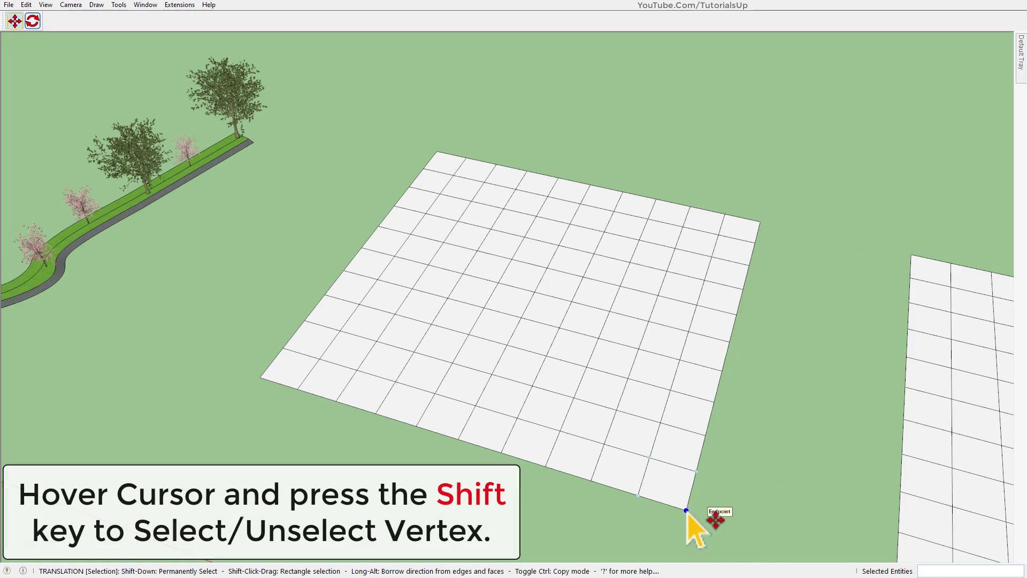
key(shift)
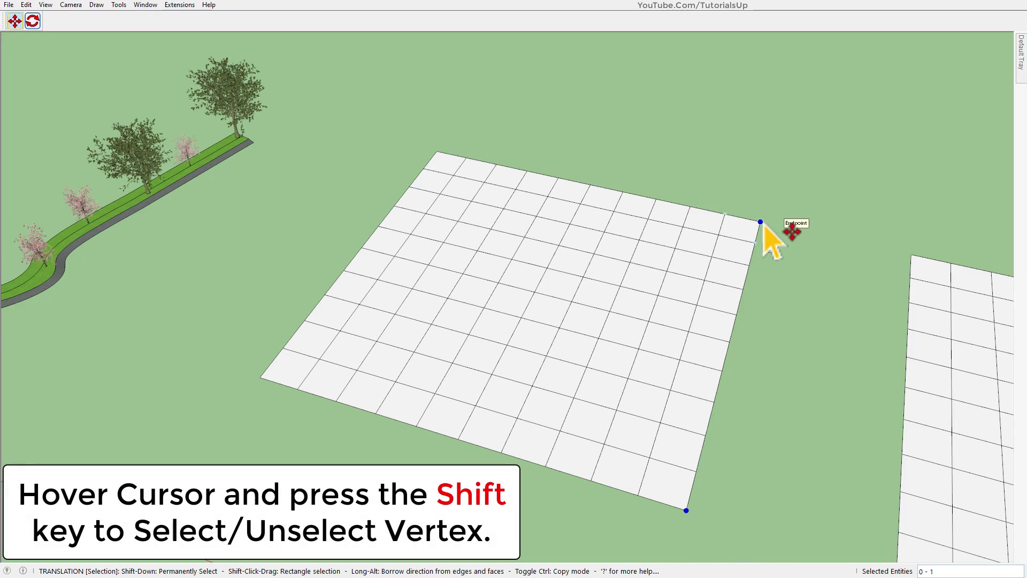
mouse_move(770, 243)
middle_down()
mouse_move(796, 268)
mouse_move(729, 233)
middle_up()
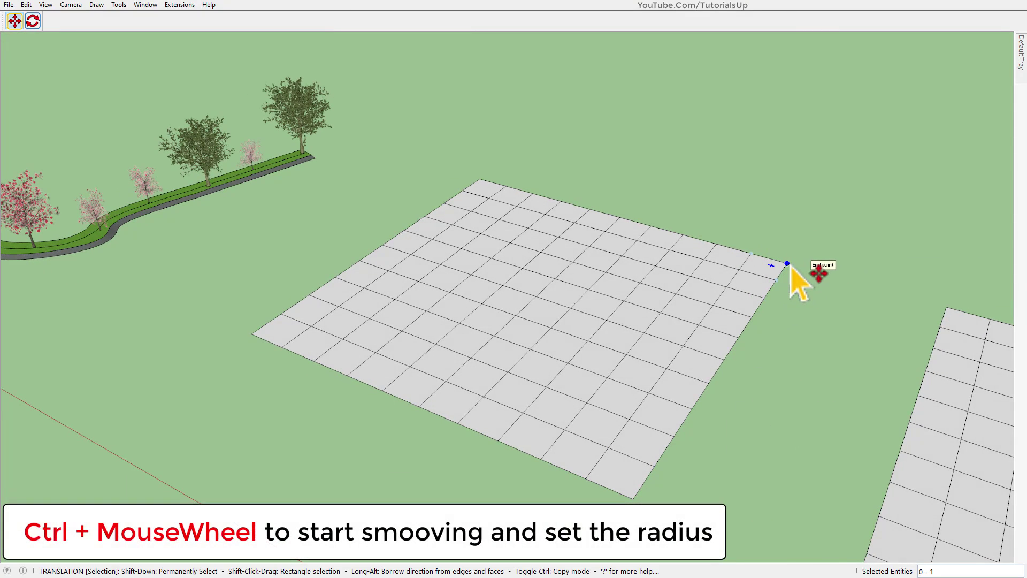
ctrl+scroll(790, 267, up, 2)
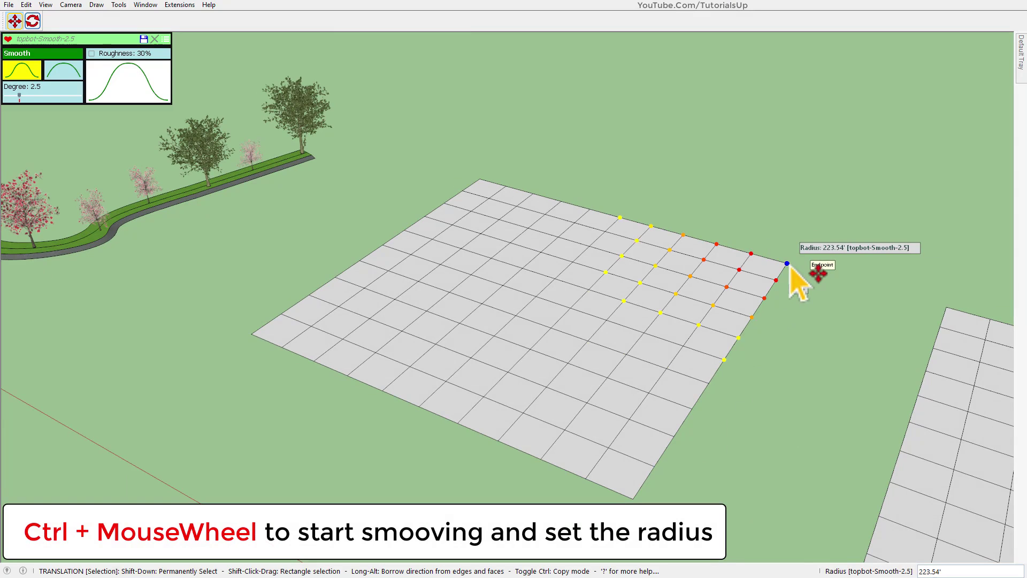
ctrl+scroll(790, 267, up, 3)
ctrl+scroll(790, 267, up, 3)
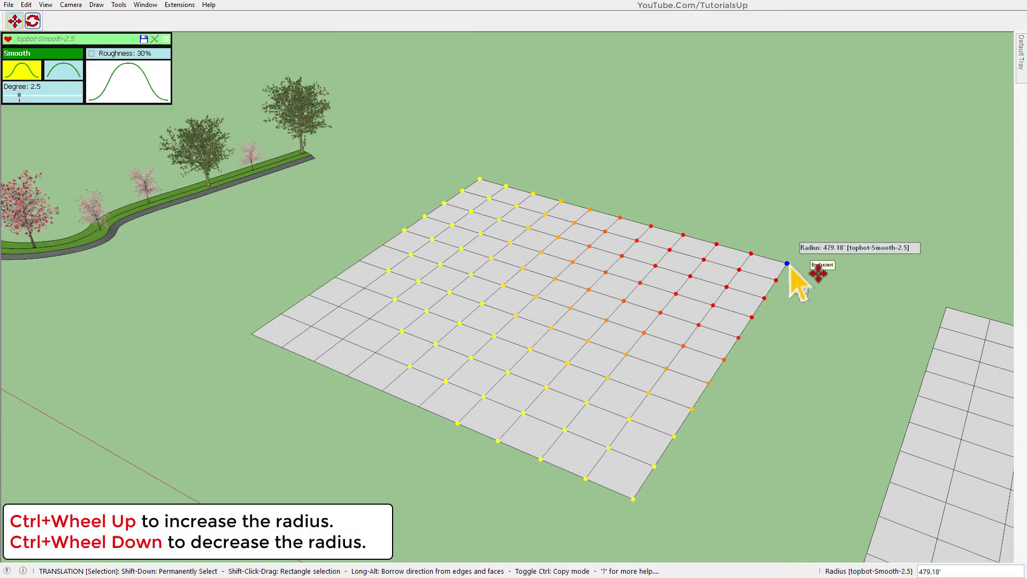
drag(788, 264, 830, 101)
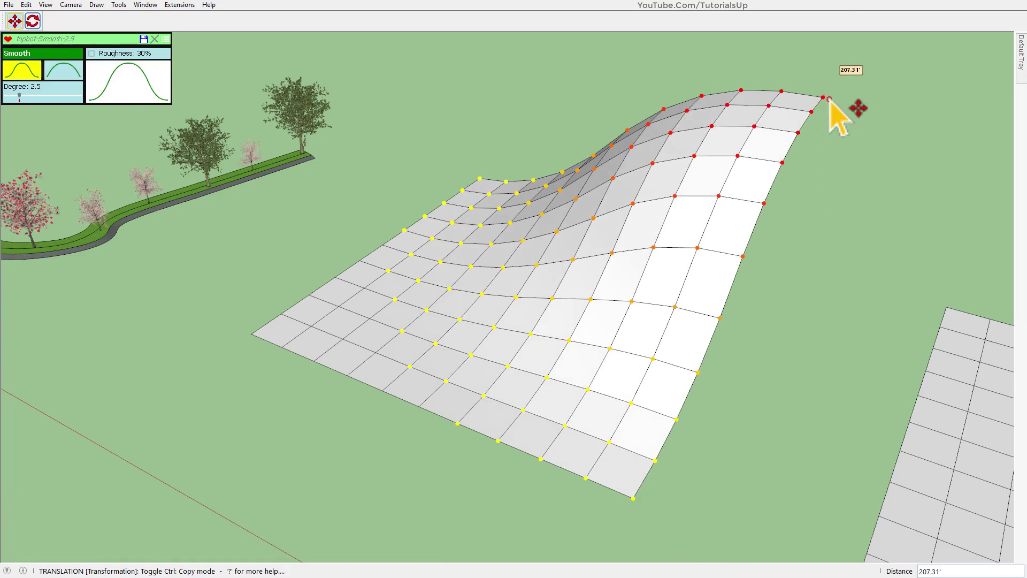
mouse_move(769, 286)
middle_down()
mouse_move(715, 454)
mouse_move(749, 270)
mouse_move(764, 473)
middle_up()
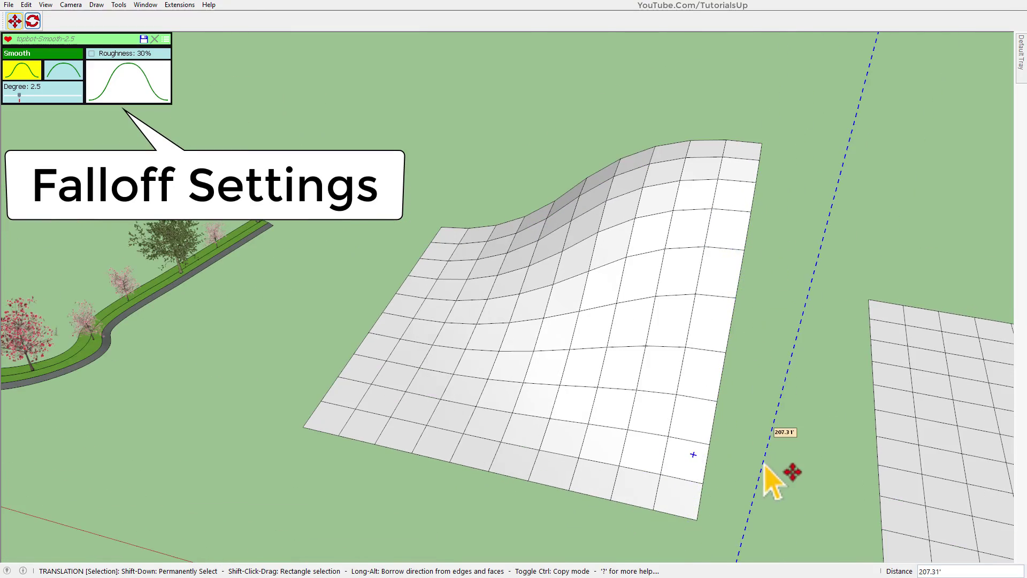
Step: Set the falloff to the top-and-bottom Smooth curve with degree 2.9
click(64, 72)
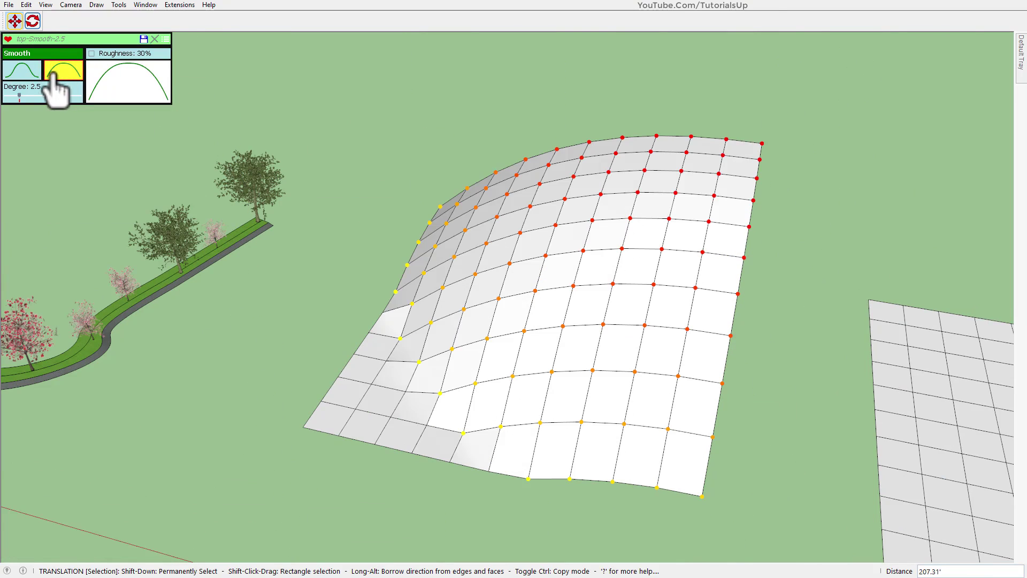
click(35, 80)
mouse_move(25, 95)
mouse_down()
mouse_move(60, 103)
mouse_move(9, 94)
mouse_move(34, 101)
mouse_move(24, 98)
mouse_up()
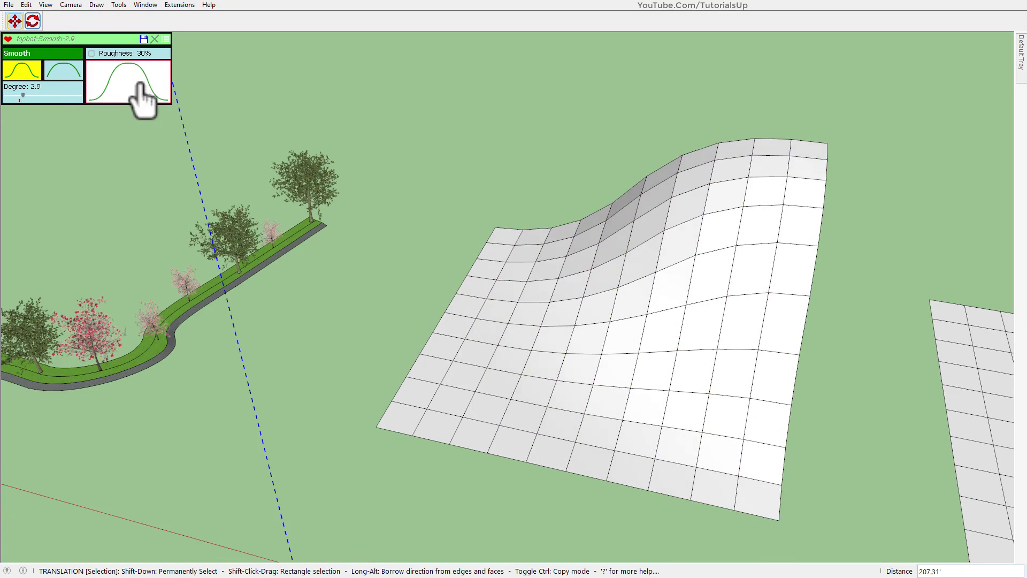
click(32, 53)
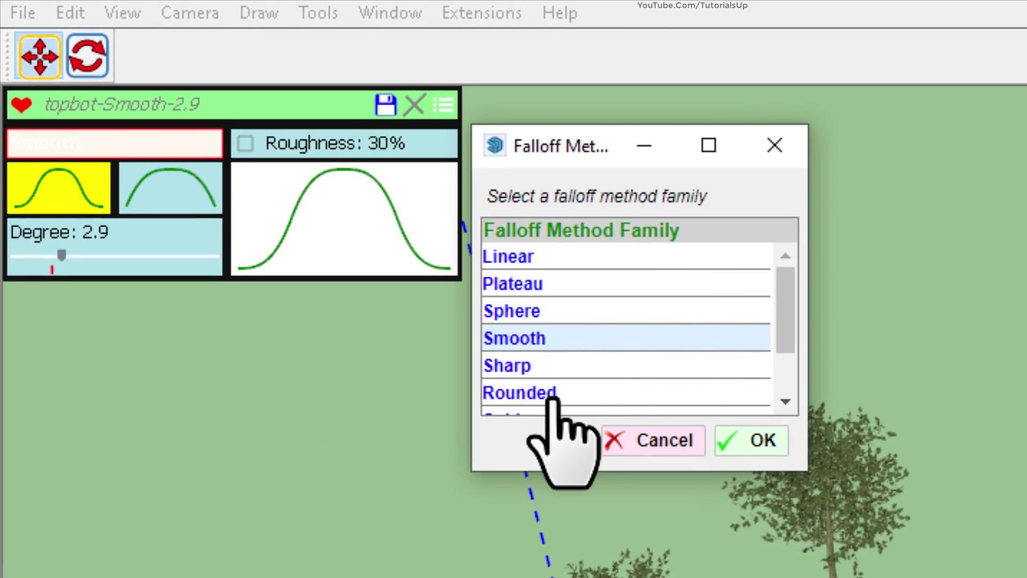
scroll(550, 364, down, 1)
scroll(550, 365, down, 1)
click(541, 374)
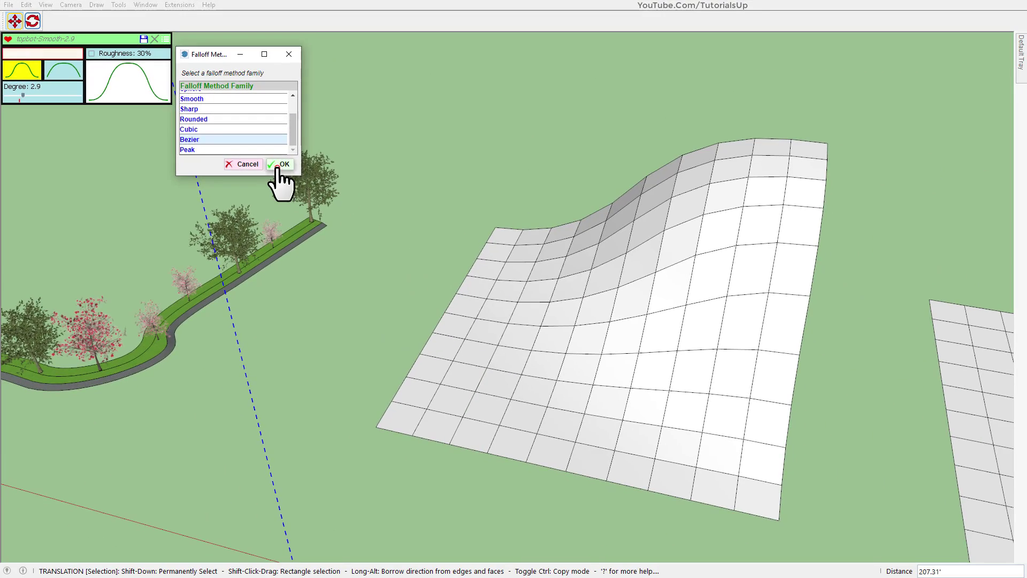
click(279, 167)
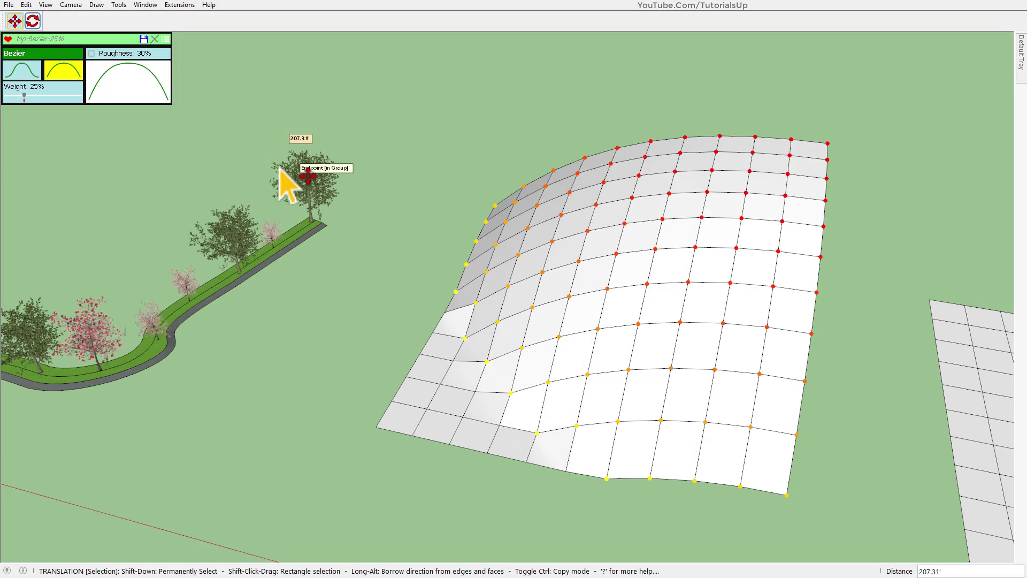
click(279, 168)
click(54, 62)
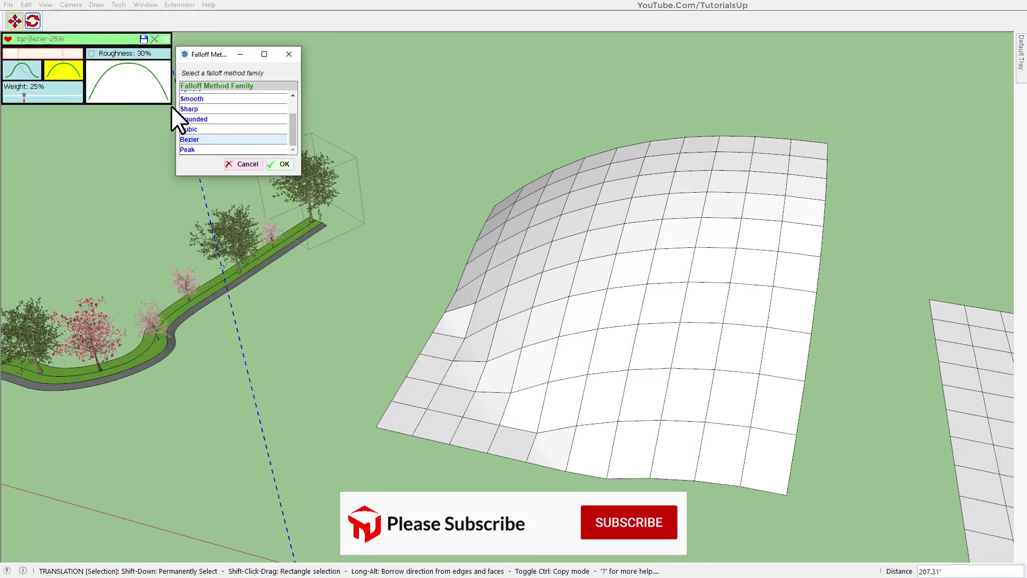
click(282, 164)
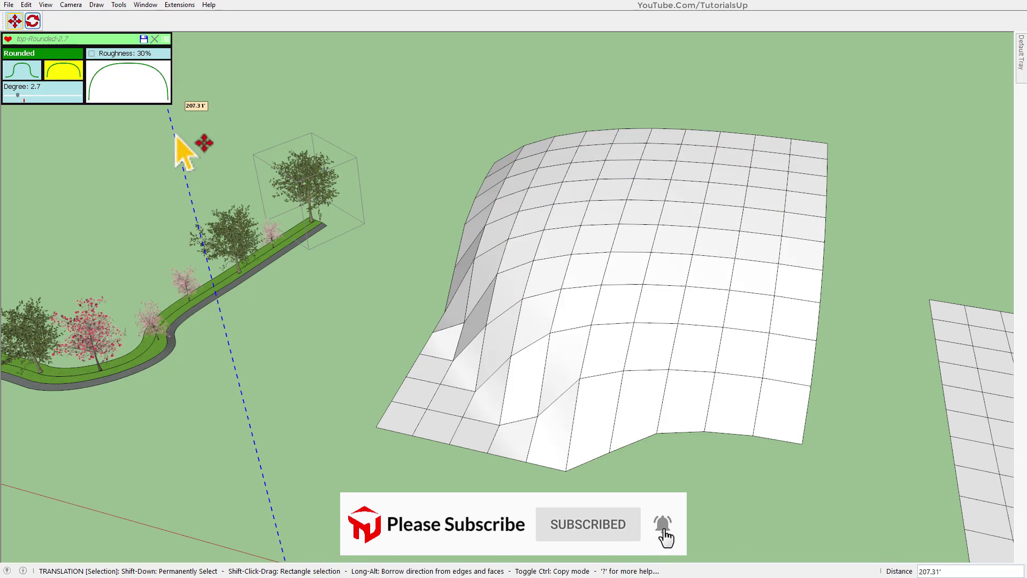
click(26, 59)
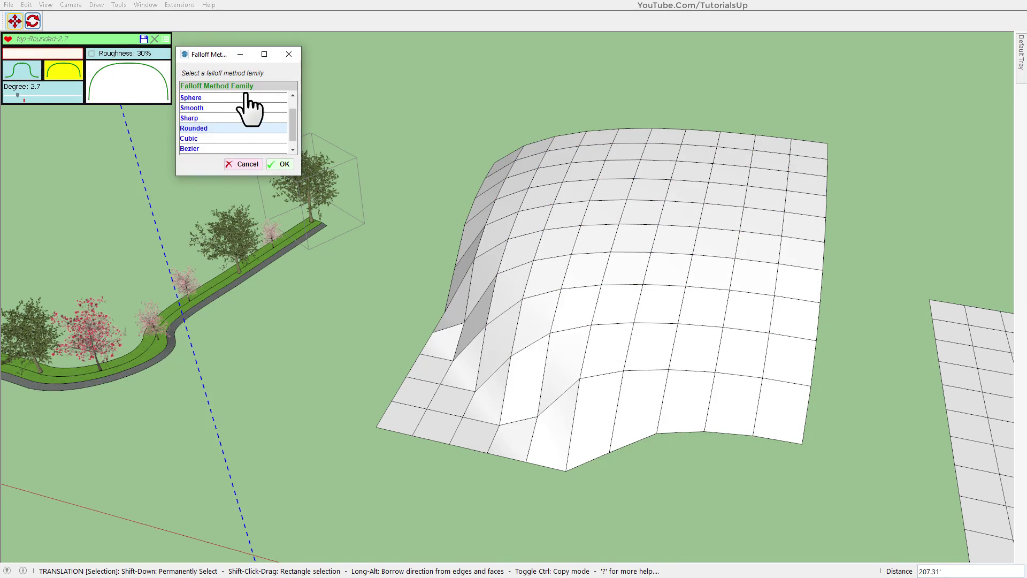
click(199, 107)
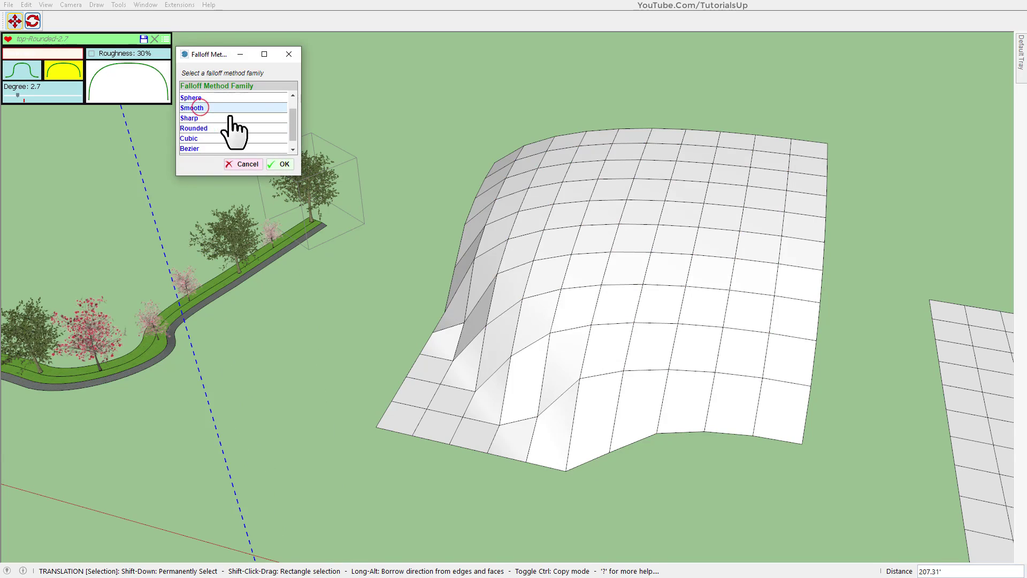
click(280, 164)
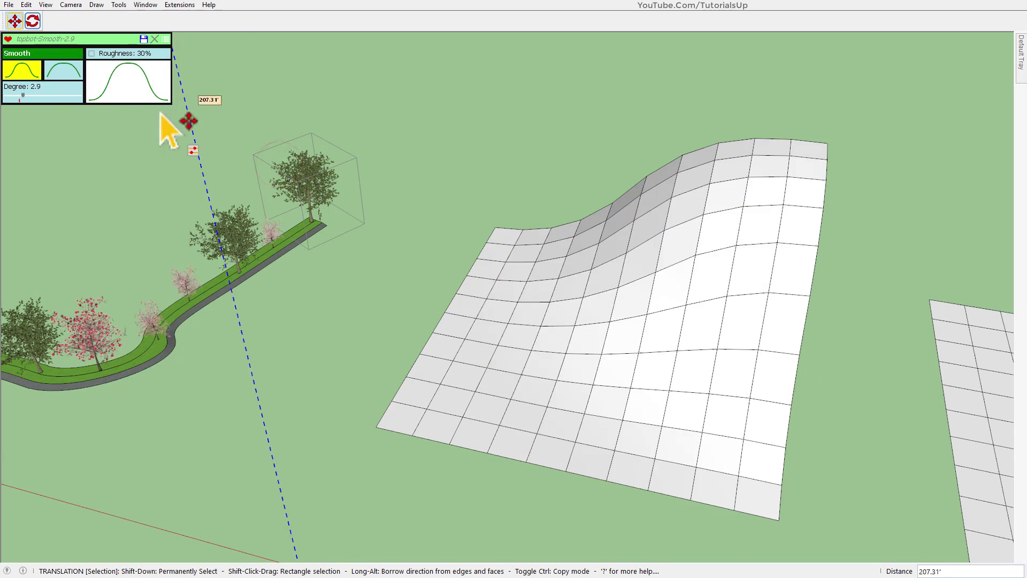
click(76, 75)
click(27, 70)
Step: Exit the soft move tool and zoom in on the flat grid, clearing any selection
scroll(452, 313, down, 3)
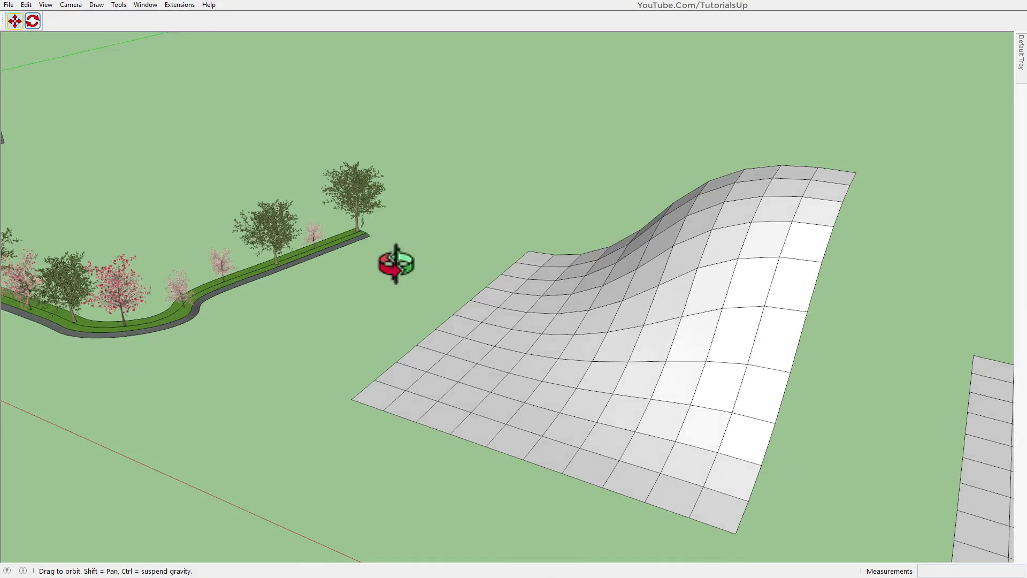
scroll(441, 369, up, 3)
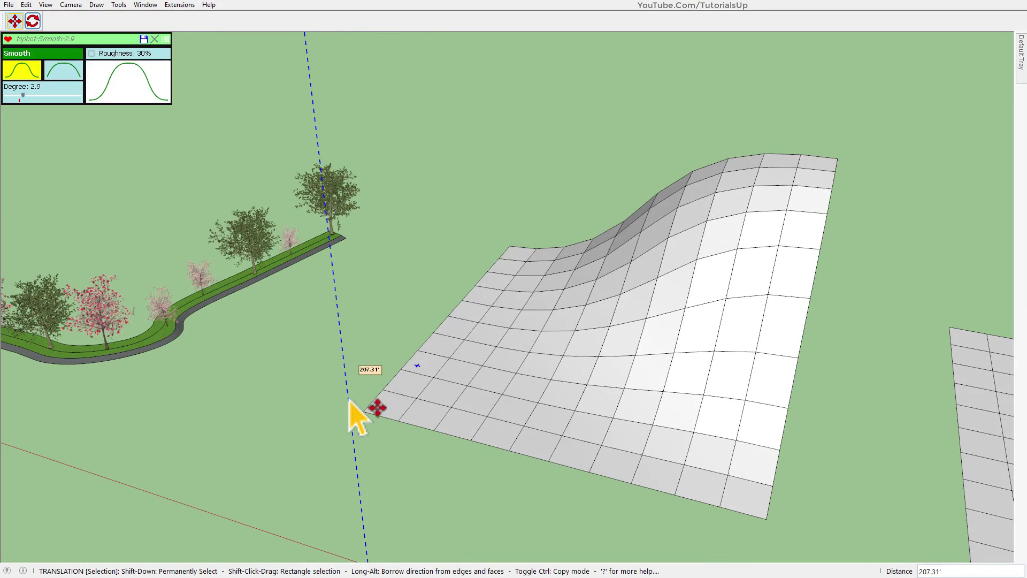
key(space)
scroll(672, 343, down, 3)
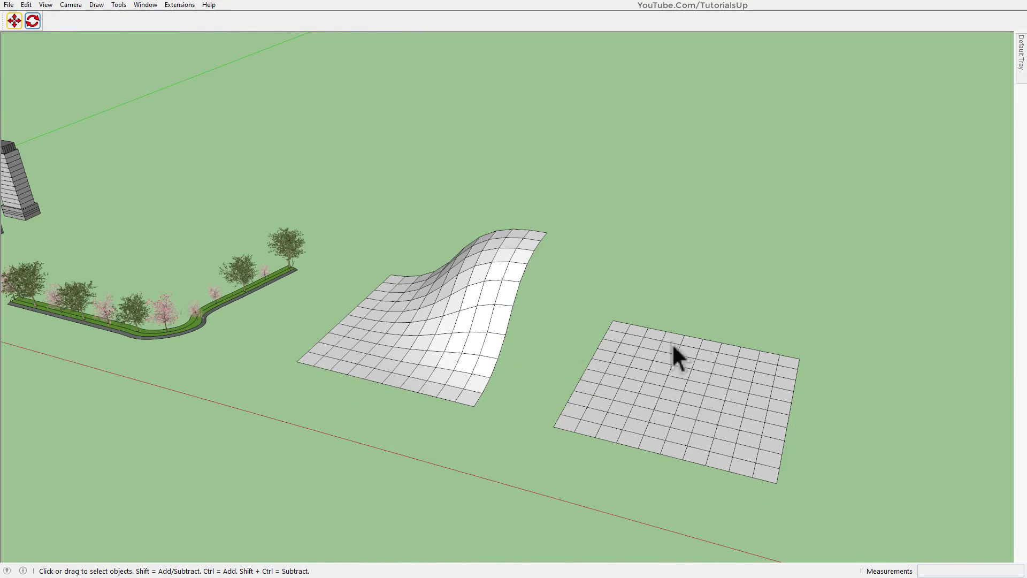
scroll(891, 473, up, 1)
scroll(660, 468, up, 2)
scroll(548, 351, up, 2)
click(547, 351)
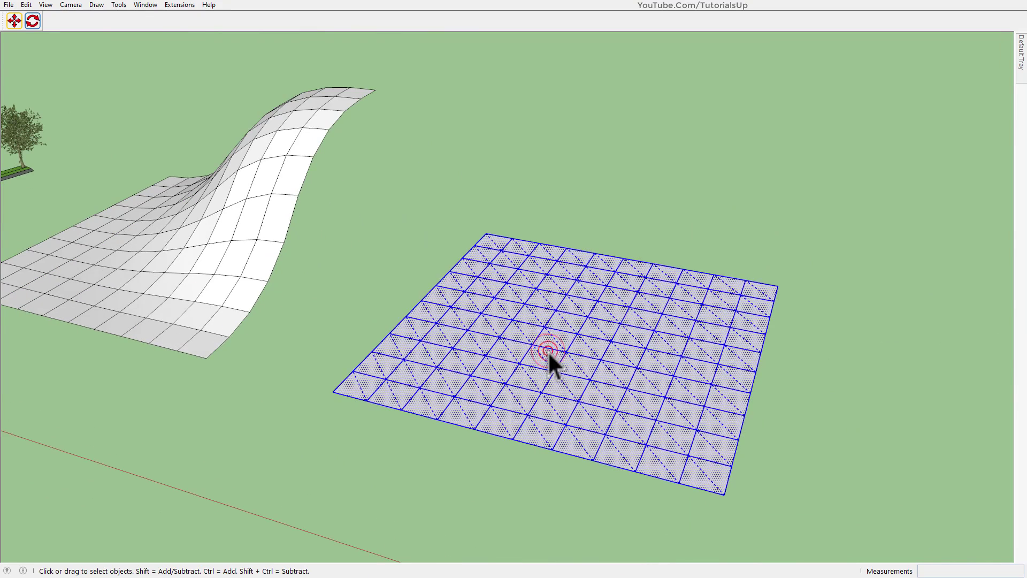
click(429, 214)
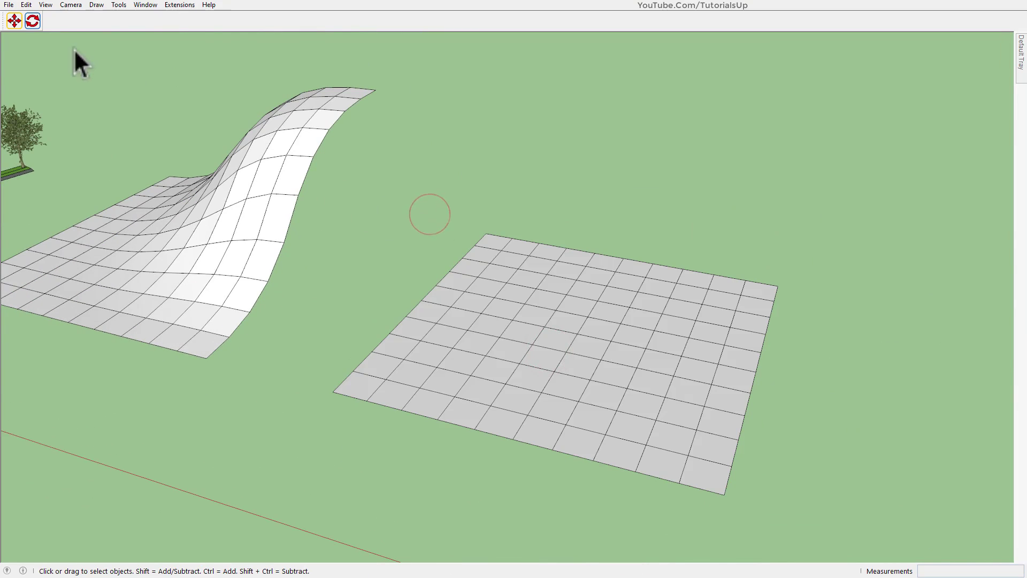
Step: Pick the flat grid's centre vertex with FredoSketch Move and choose the Plateau falloff
click(13, 19)
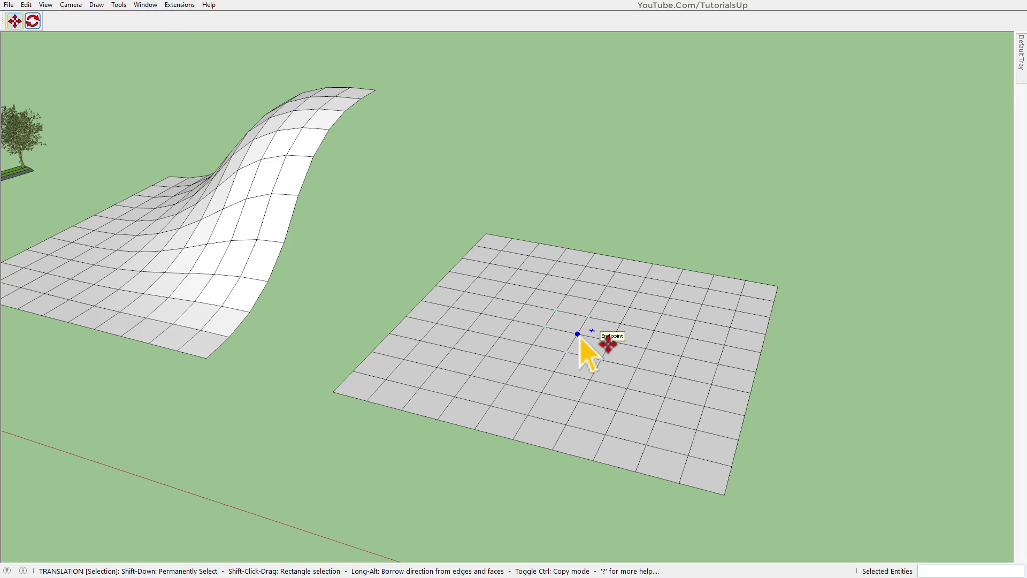
click(579, 335)
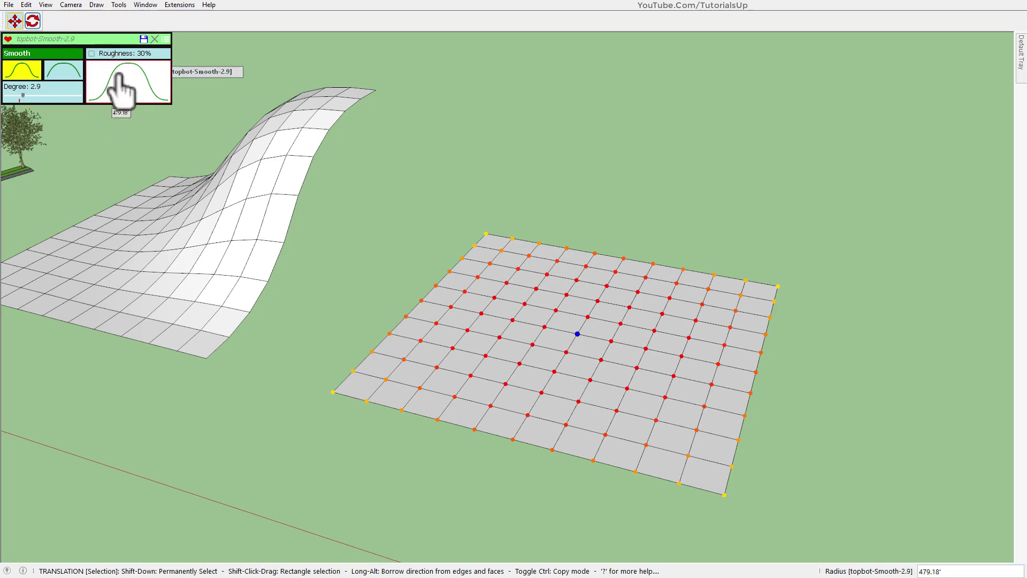
click(39, 54)
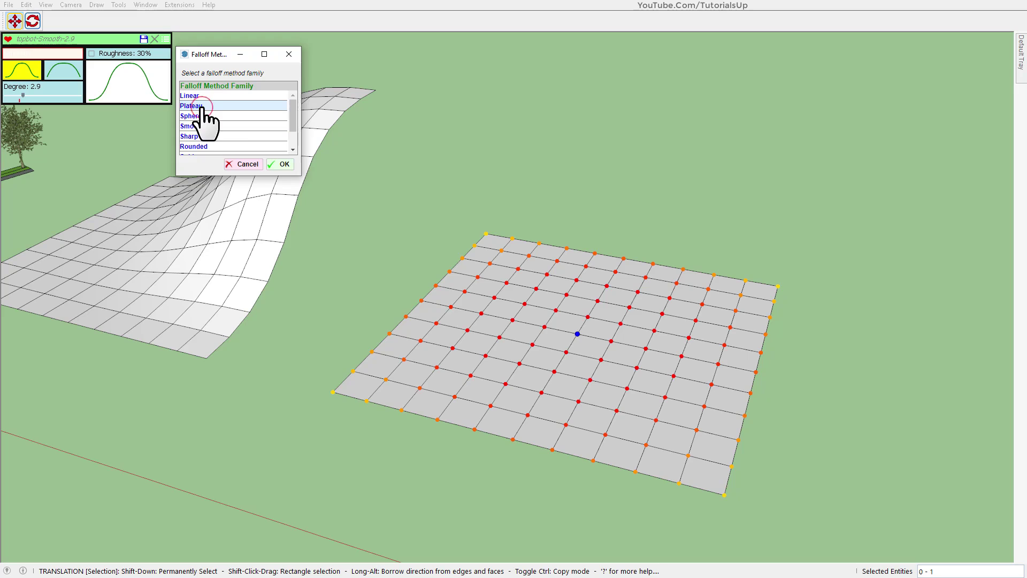
click(281, 165)
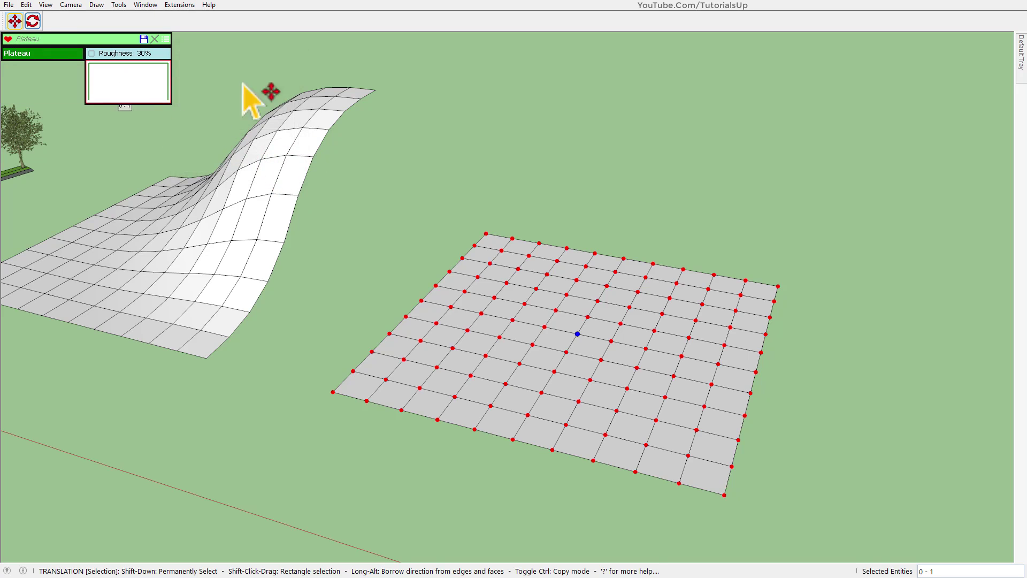
Step: Lift the flat grid's vertices into a low bumpy relief and orbit around it
drag(581, 341, 589, 298)
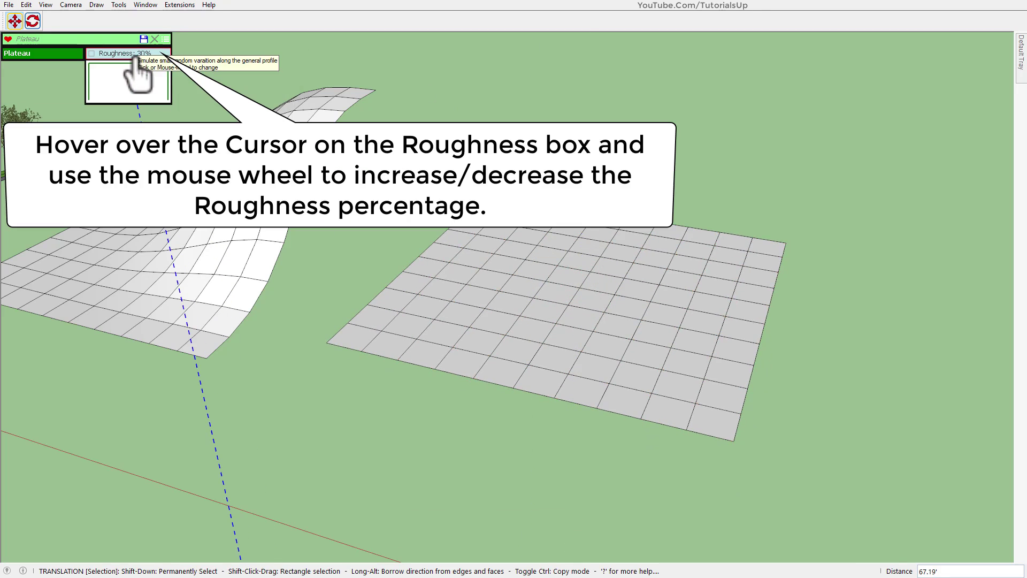
scroll(138, 75, up, 3)
scroll(138, 75, up, 2)
scroll(138, 75, up, 2)
scroll(138, 75, up, 2)
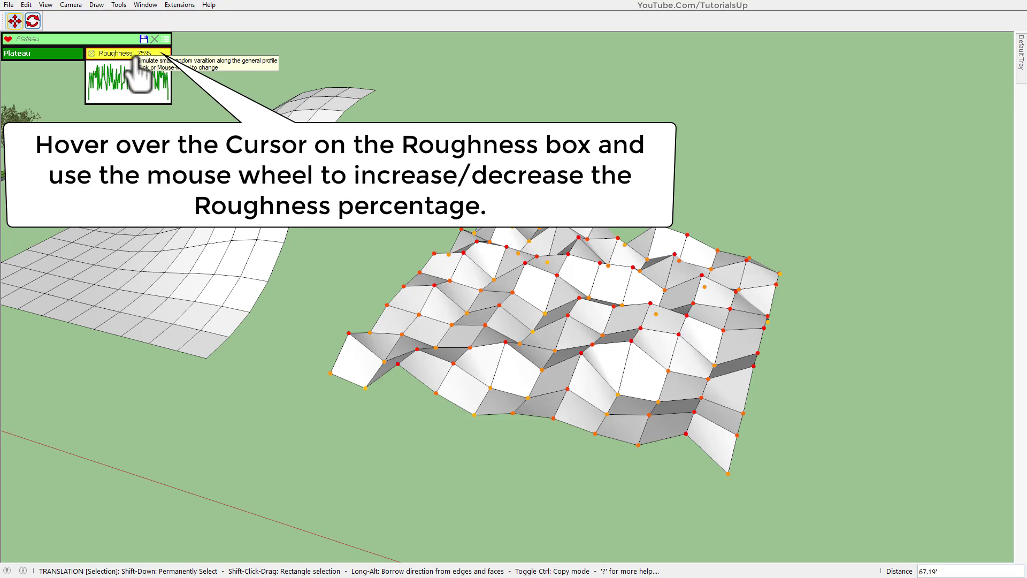
scroll(134, 59, down, 3)
scroll(135, 59, down, 2)
scroll(134, 58, down, 2)
scroll(134, 59, down, 2)
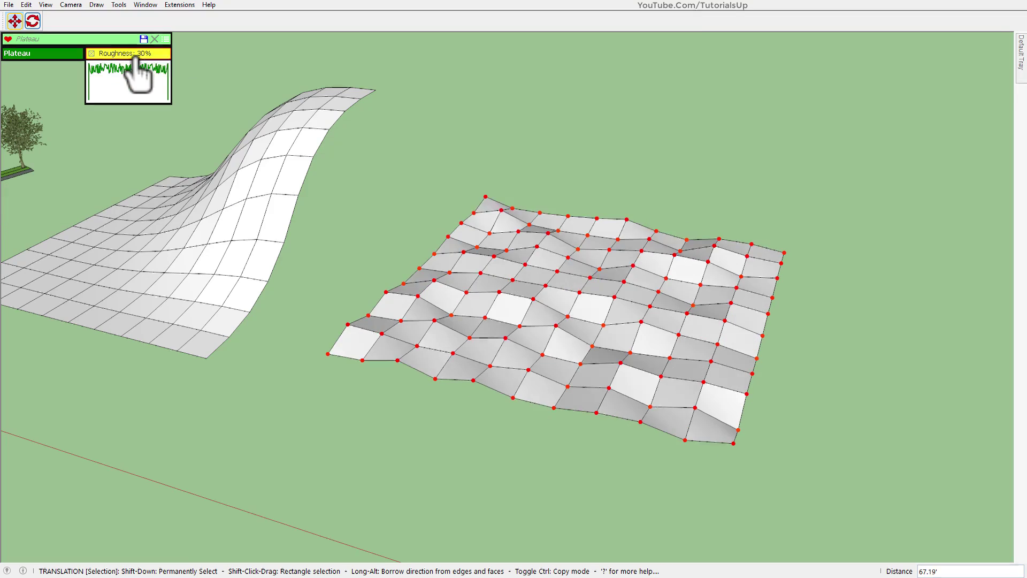
scroll(136, 60, up, 2)
scroll(136, 60, up, 2)
scroll(137, 60, up, 1)
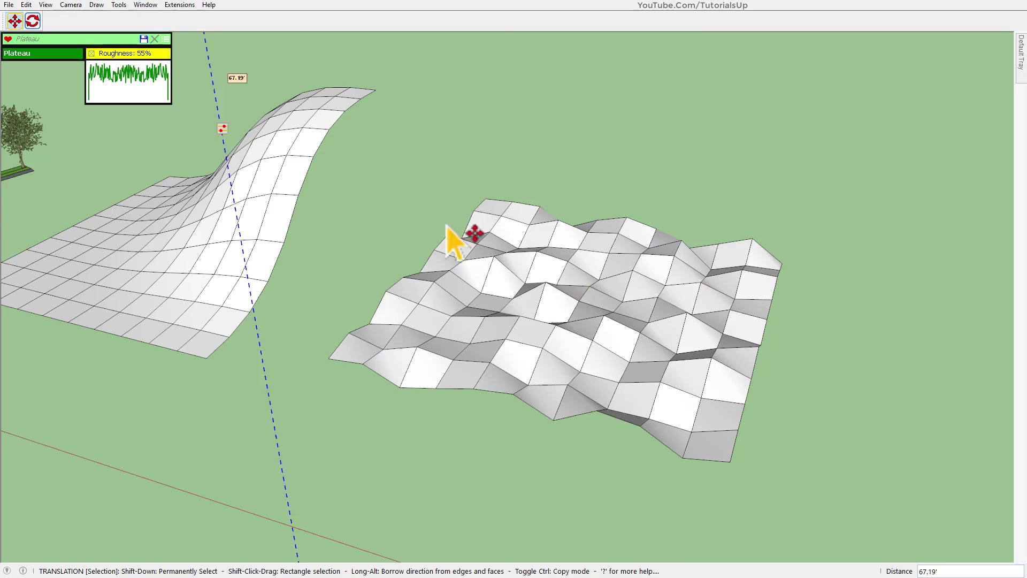
mouse_move(454, 240)
middle_down()
mouse_move(470, 286)
mouse_move(423, 470)
mouse_move(522, 299)
mouse_move(396, 238)
middle_up()
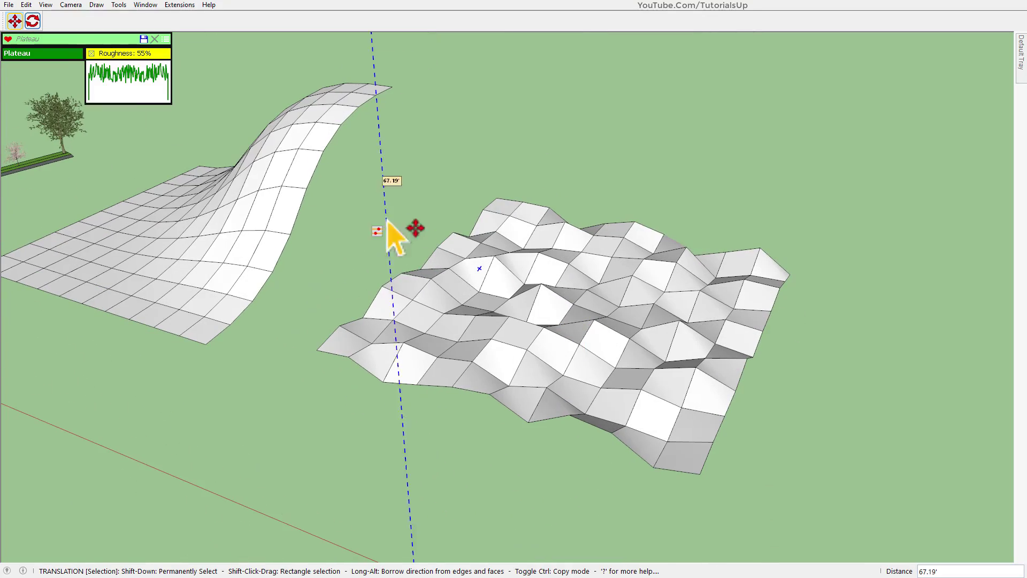
Step: Switch to the Smooth falloff, trying degree 8.1 then settling on 3.5
click(37, 54)
click(283, 166)
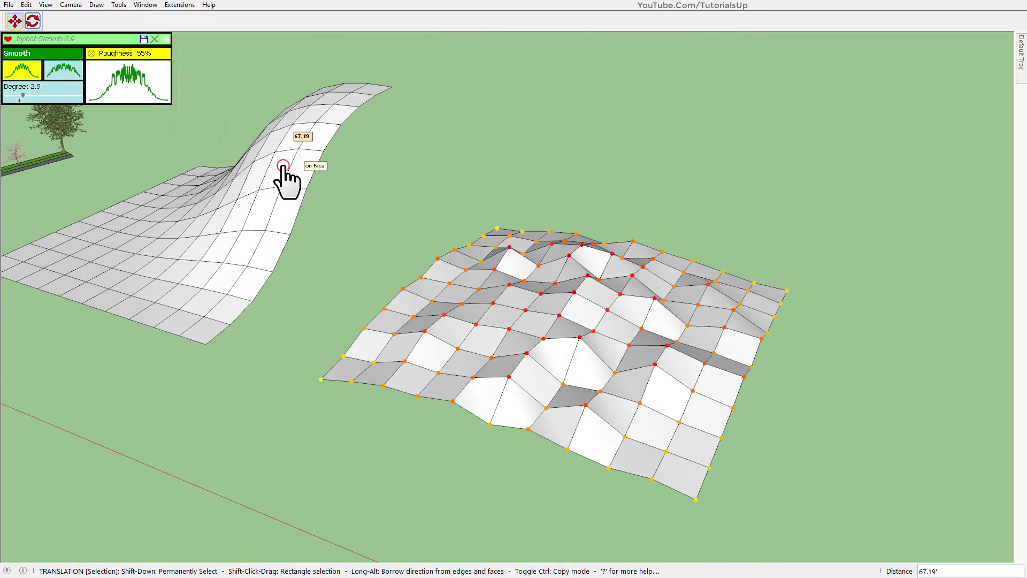
mouse_move(26, 101)
mouse_down()
mouse_move(76, 101)
mouse_move(49, 101)
mouse_up()
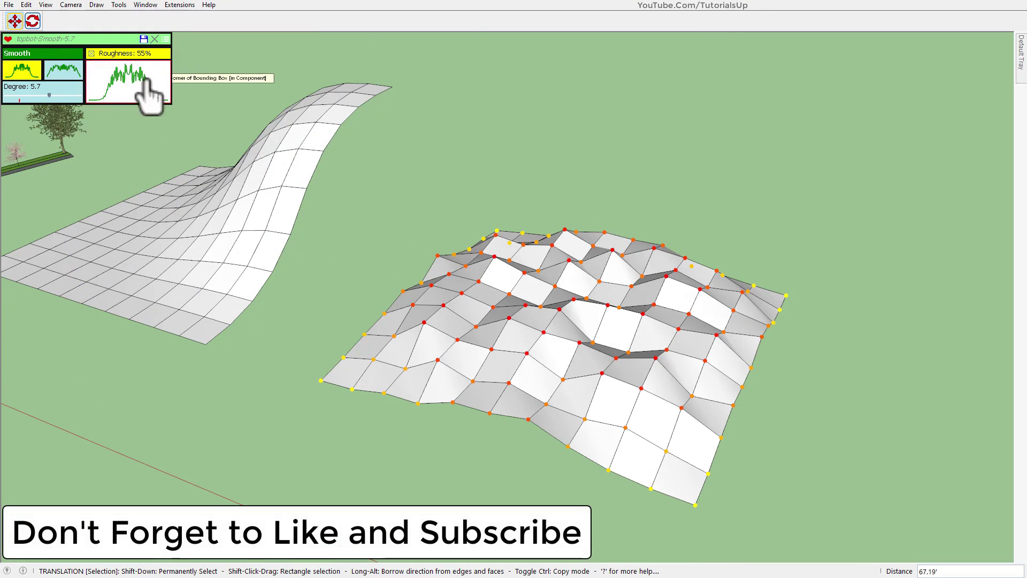
scroll(133, 59, down, 3)
scroll(133, 63, down, 3)
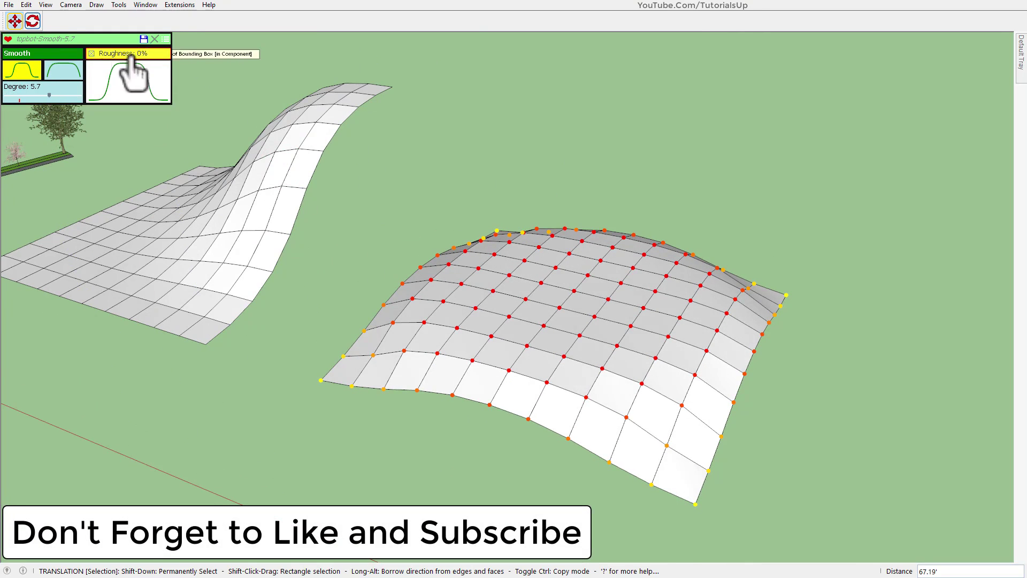
drag(47, 96, 40, 92)
scroll(123, 59, up, 3)
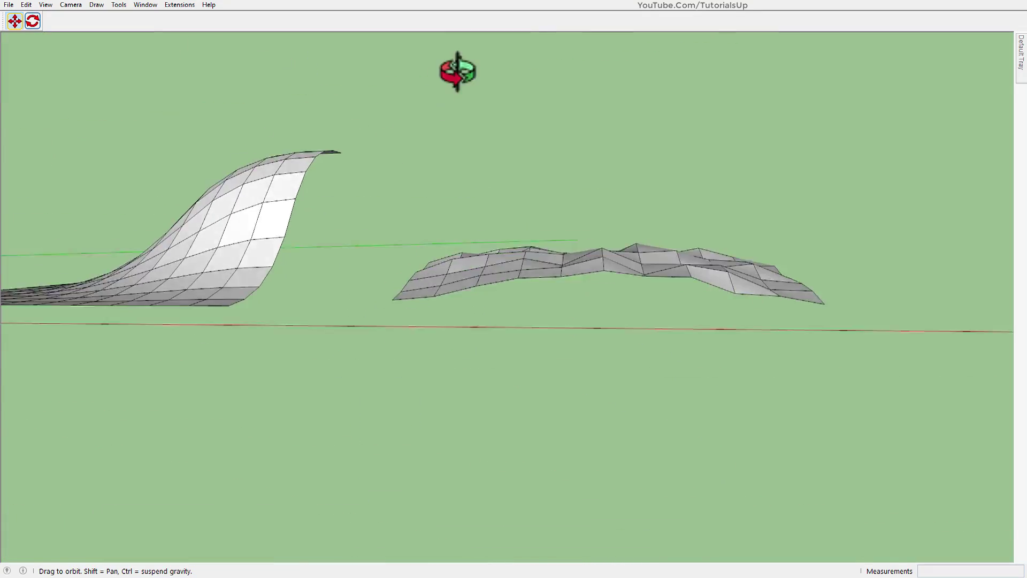
scroll(805, 404, down, 2)
scroll(184, 316, up, 3)
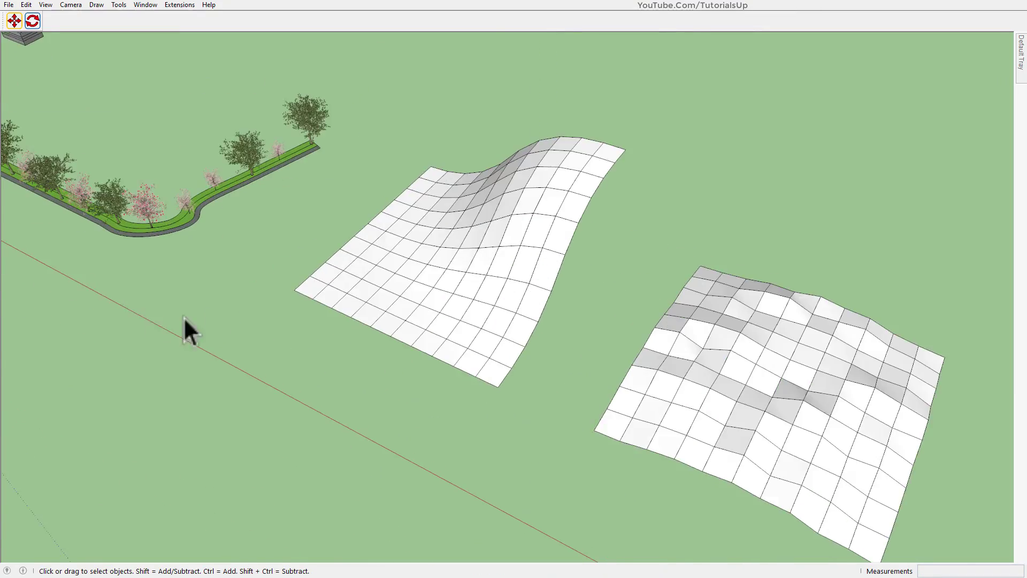
scroll(320, 210, up, 2)
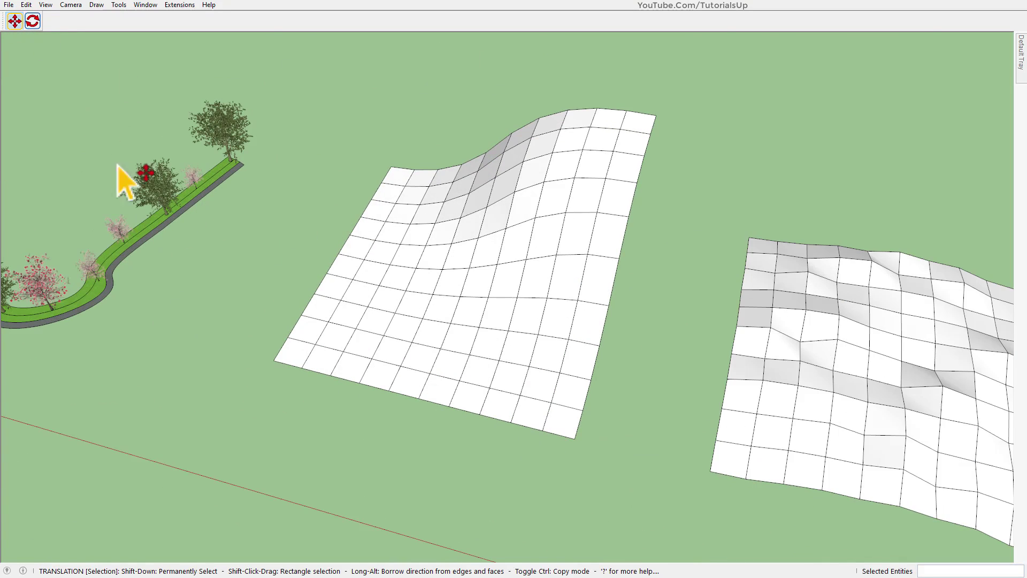
Step: Test-lift the mesh corner vertex, then undo the lift
scroll(294, 360, up, 2)
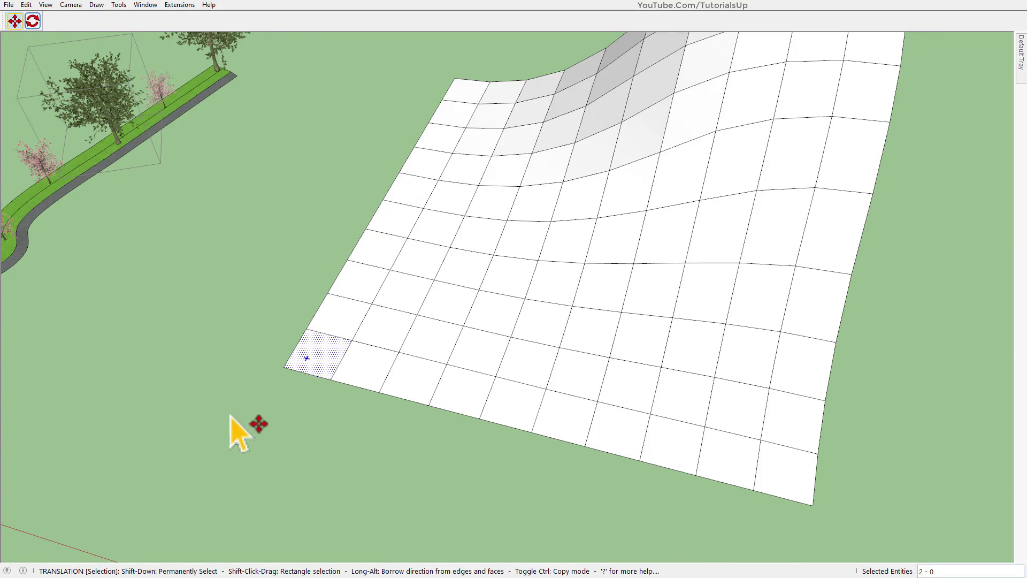
scroll(255, 355, down, 2)
click(265, 353)
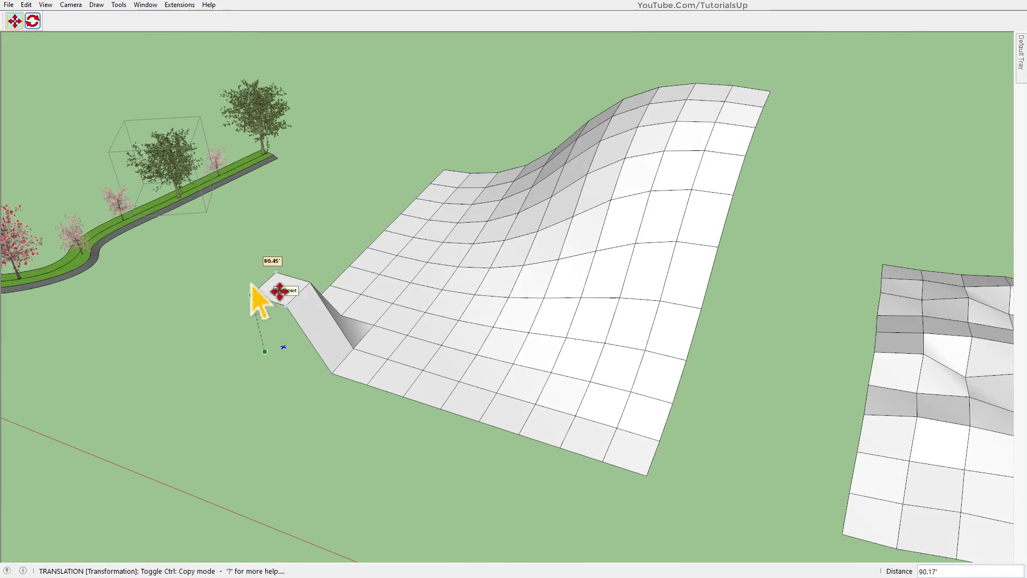
click(243, 257)
key(ctrl+z)
scroll(252, 376, up, 5)
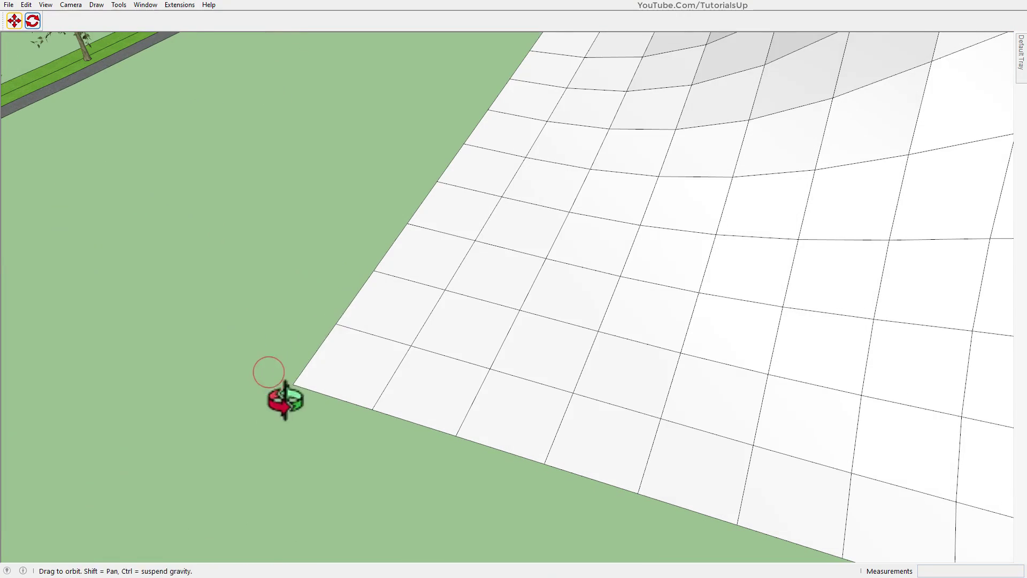
Step: Select the near-edge corner cells and set Smooth falloff to degree 2.5 with Roughness off
click(336, 382)
scroll(375, 364, down, 2)
shift+click(423, 376)
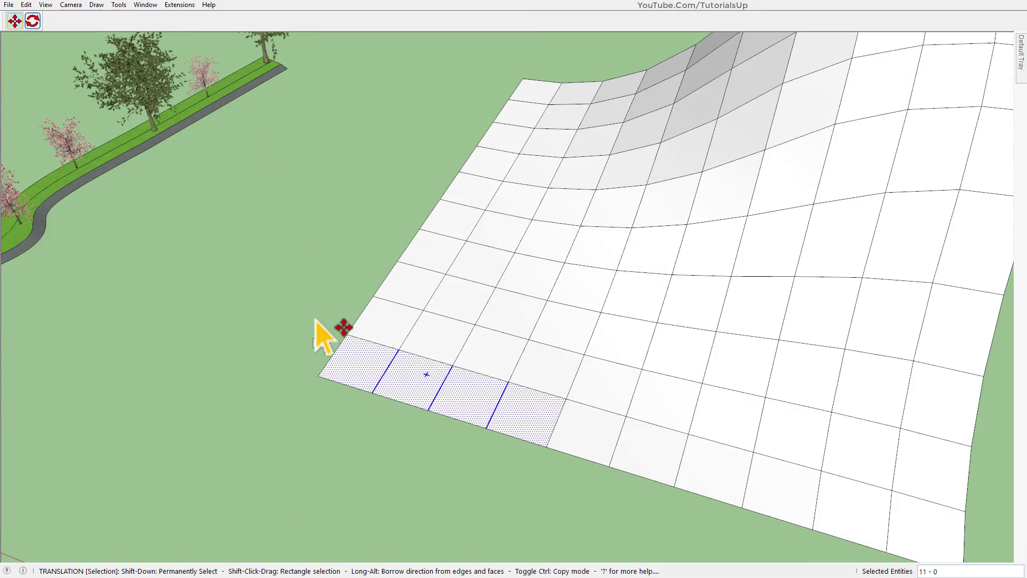
key(Tab)
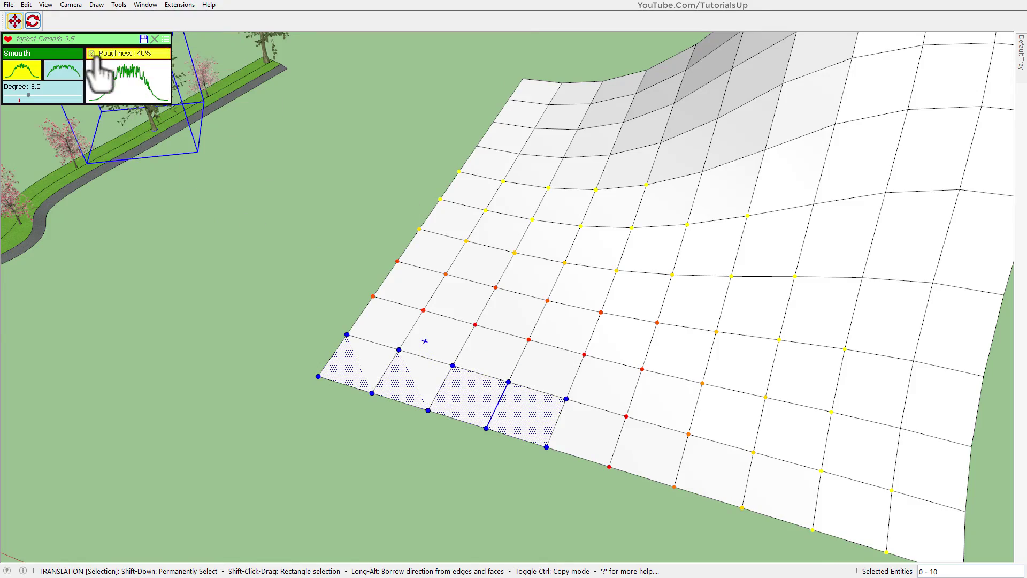
click(92, 54)
drag(28, 95, 19, 96)
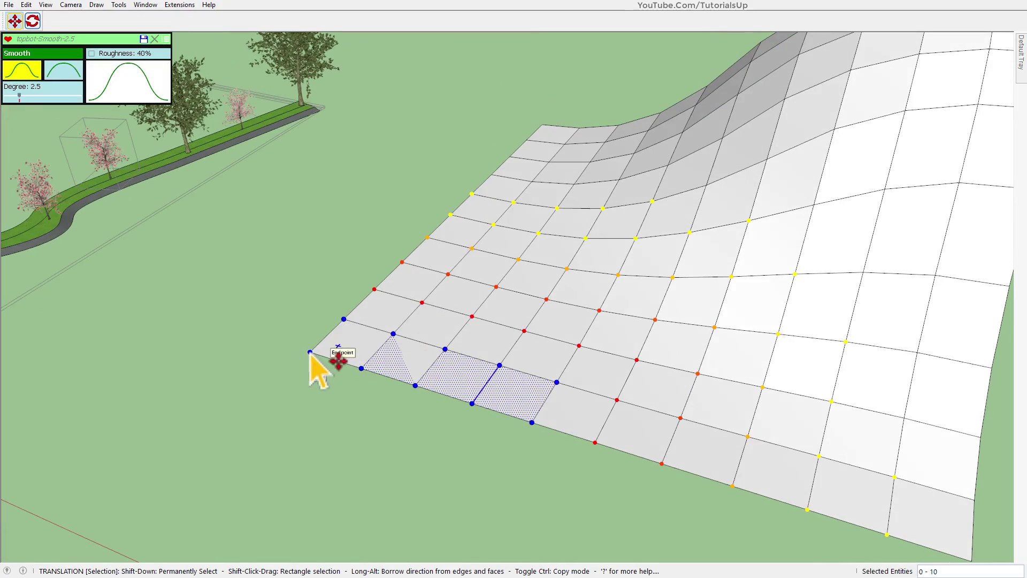
Step: Lift the selected cells into a smooth ridge, finish the move and orbit out
drag(312, 357, 287, 260)
mouse_move(287, 259)
middle_down()
mouse_move(493, 355)
mouse_move(418, 375)
middle_up()
key(space)
scroll(416, 367, down, 3)
mouse_move(653, 257)
middle_down()
mouse_move(703, 483)
mouse_move(215, 304)
middle_up()
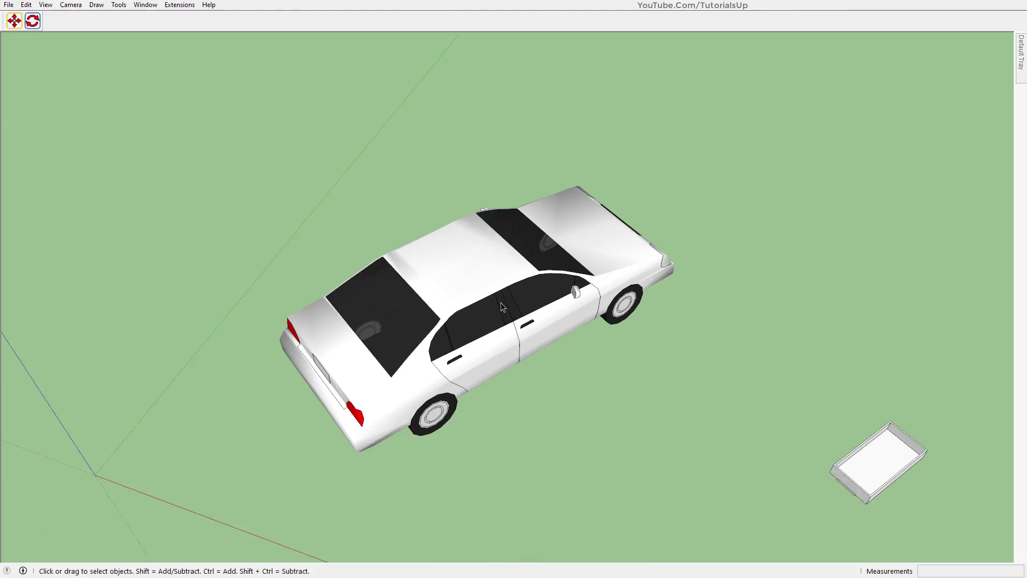
Step: Test arrow-key axis locks on the car with FredoSketch Move, cancelling each trial move
click(13, 22)
key(Right)
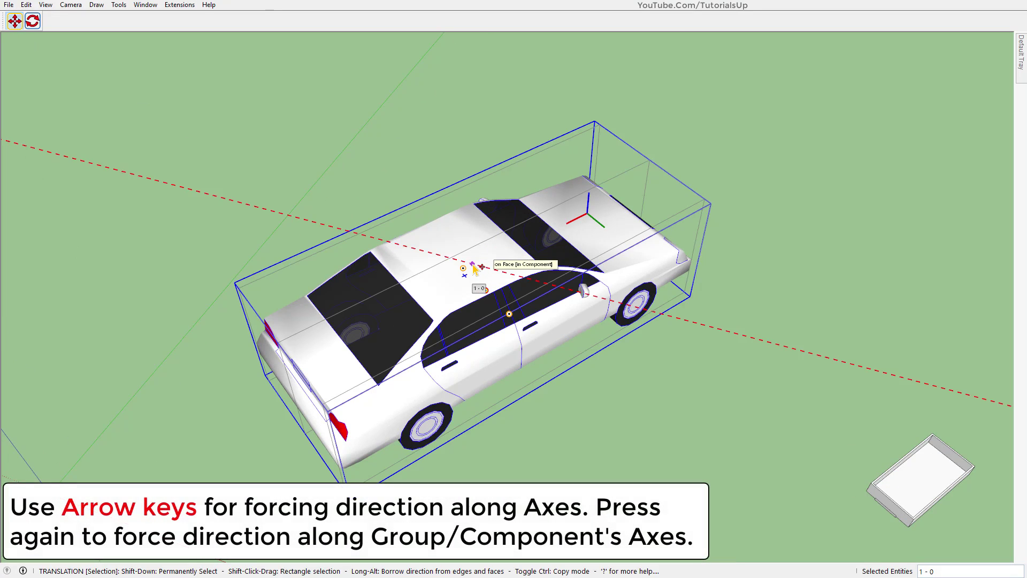
click(474, 270)
scroll(474, 270, down, 3)
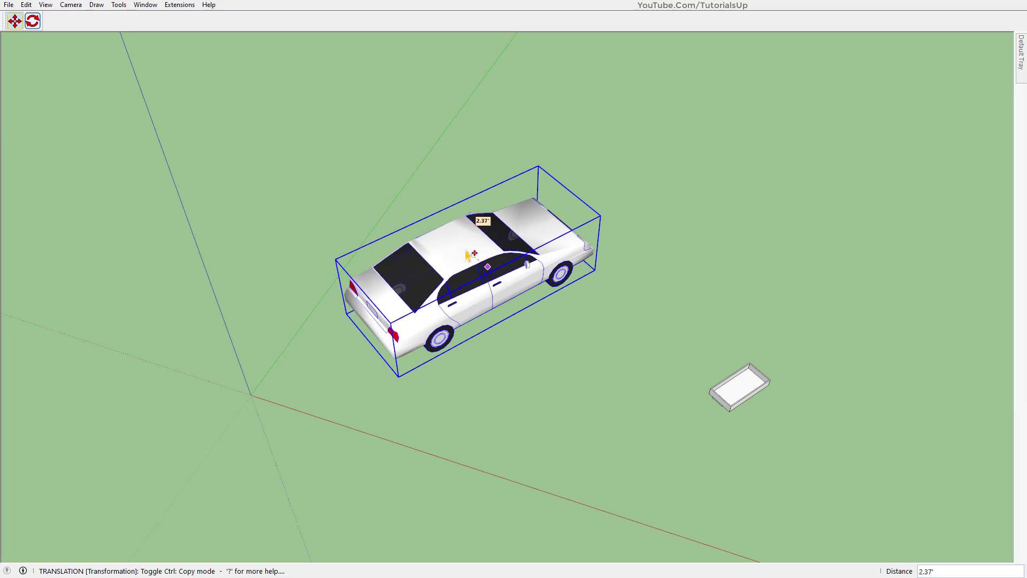
key(Escape)
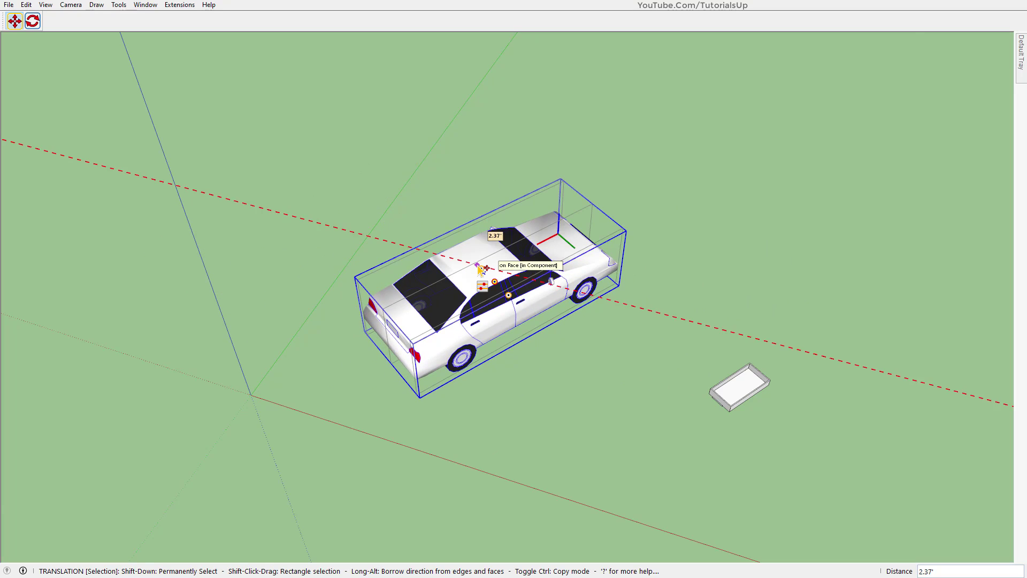
click(474, 286)
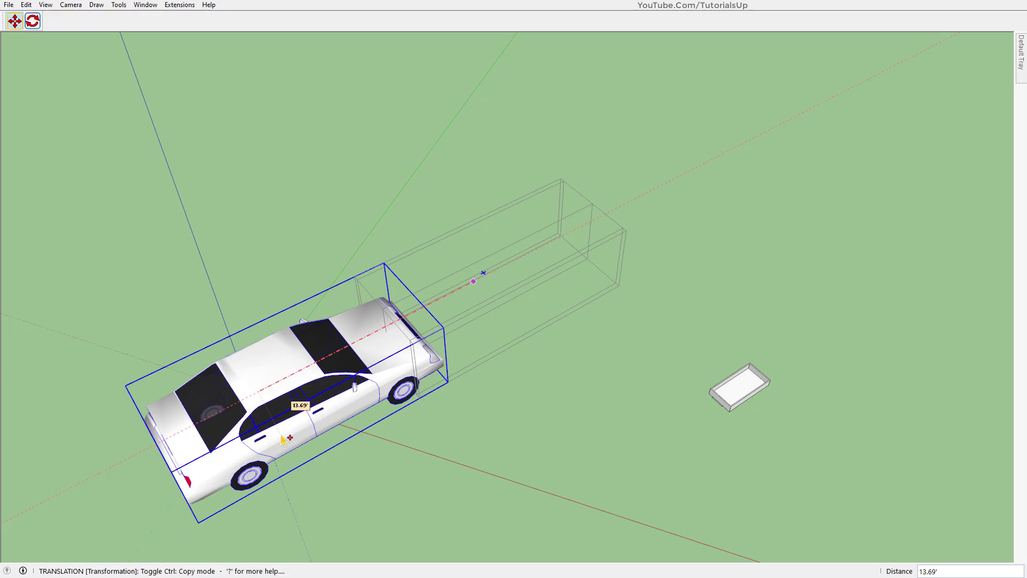
key(Escape)
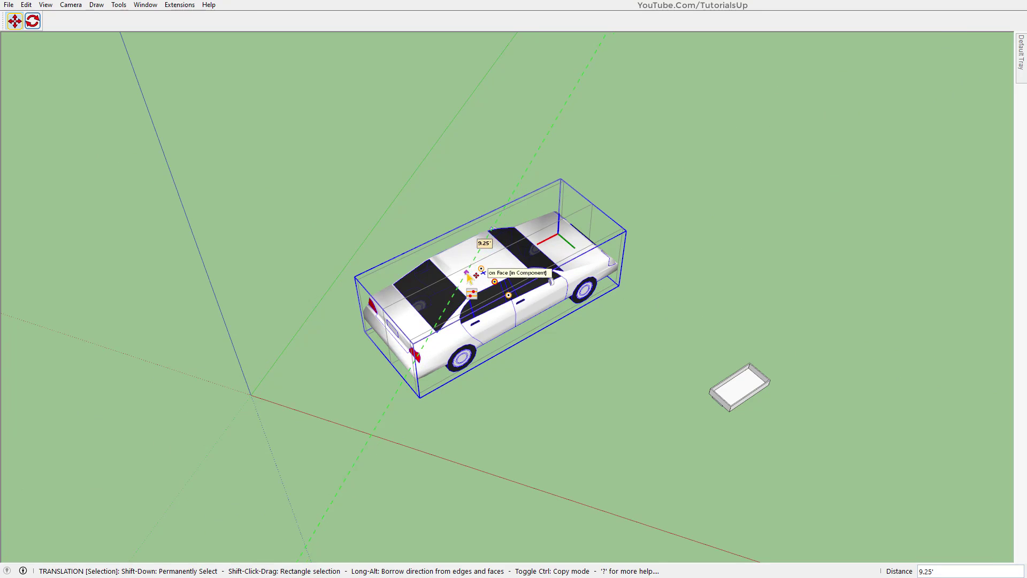
middle_drag(467, 275, 452, 268)
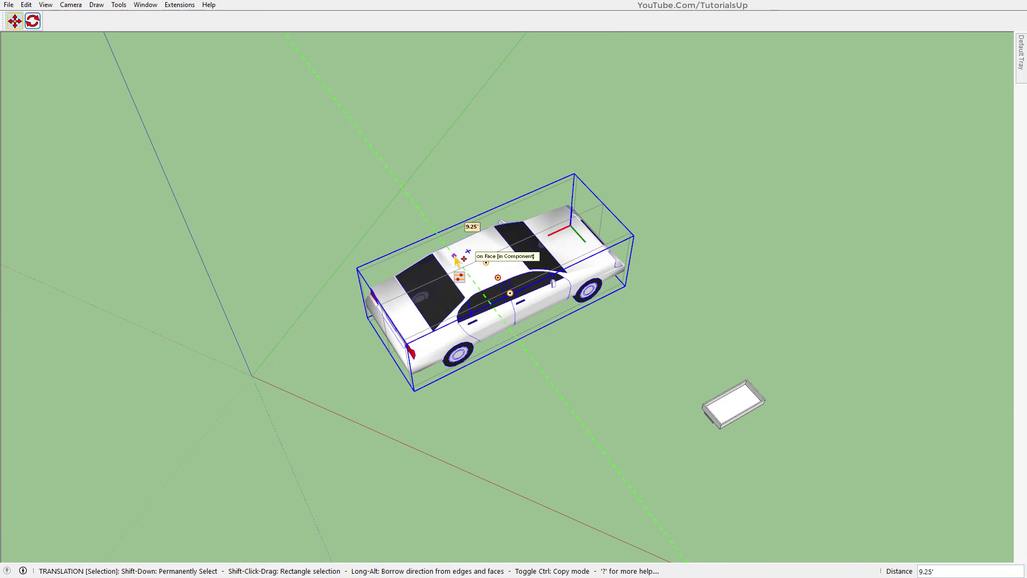
click(468, 265)
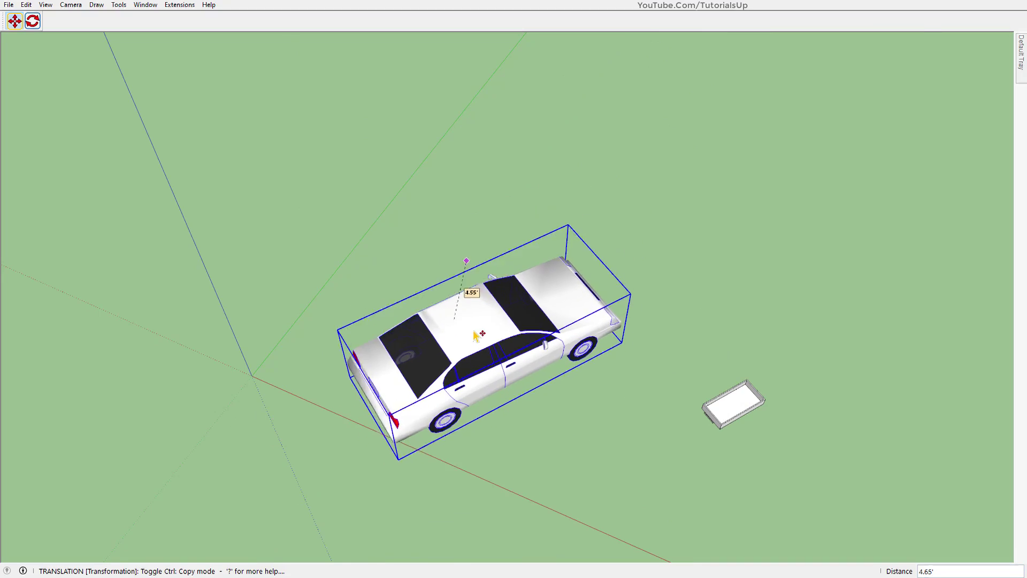
key(Escape)
Step: Move the car 8.00' from its wheel point, locked to a flat plane with Ctrl+Up
middle_drag(473, 335, 469, 365)
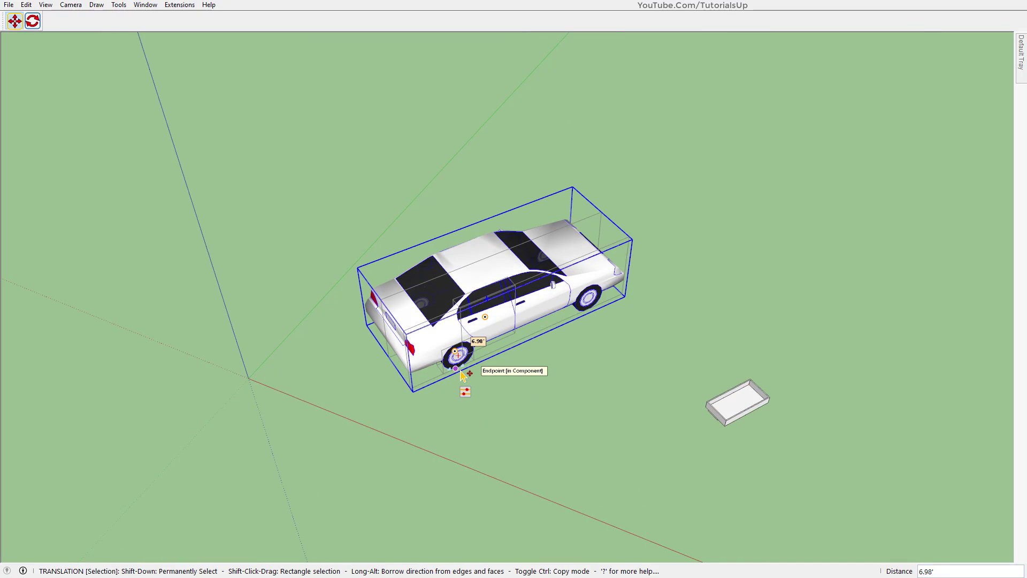
click(462, 375)
key(ctrl+Up)
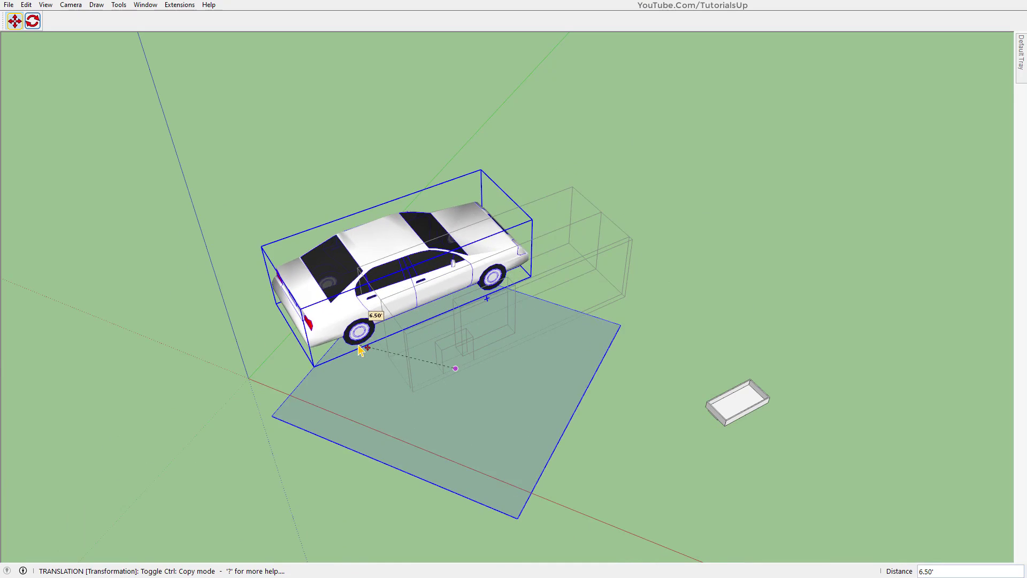
click(443, 377)
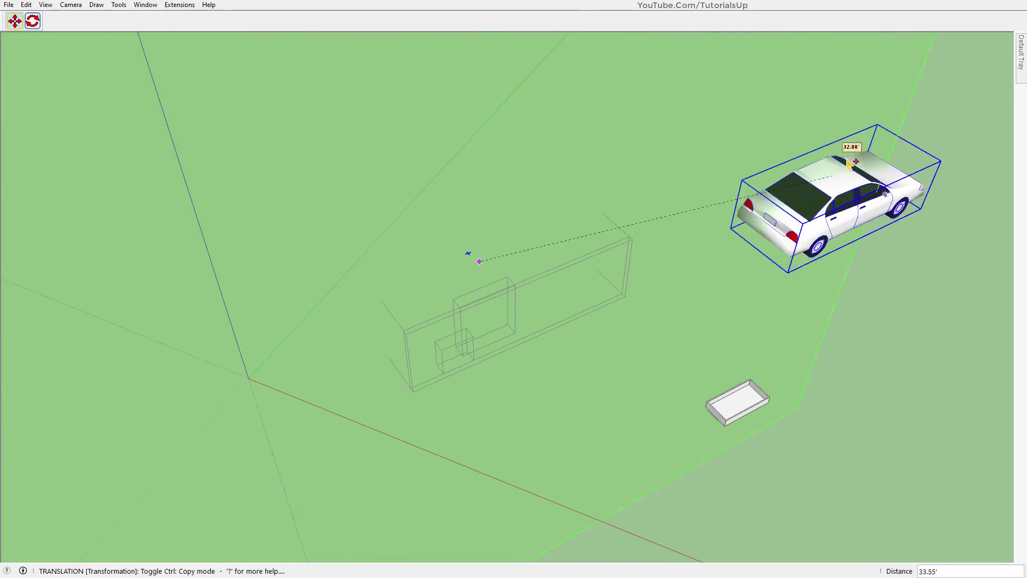
click(359, 313)
Step: Ctrl-copy the car into a 2x array of copies beside it
scroll(465, 275, up, 2)
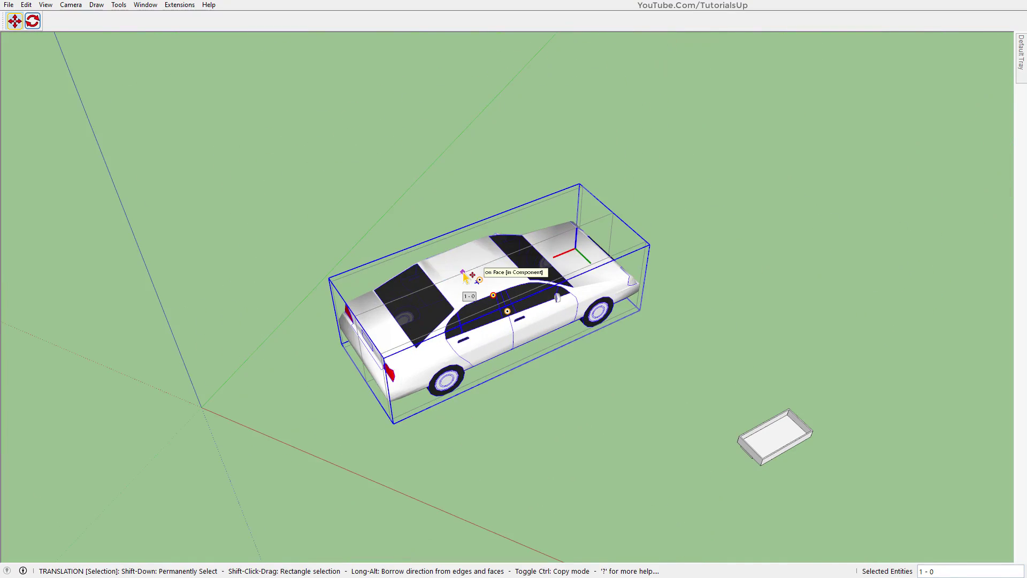
key(ctrl)
click(475, 282)
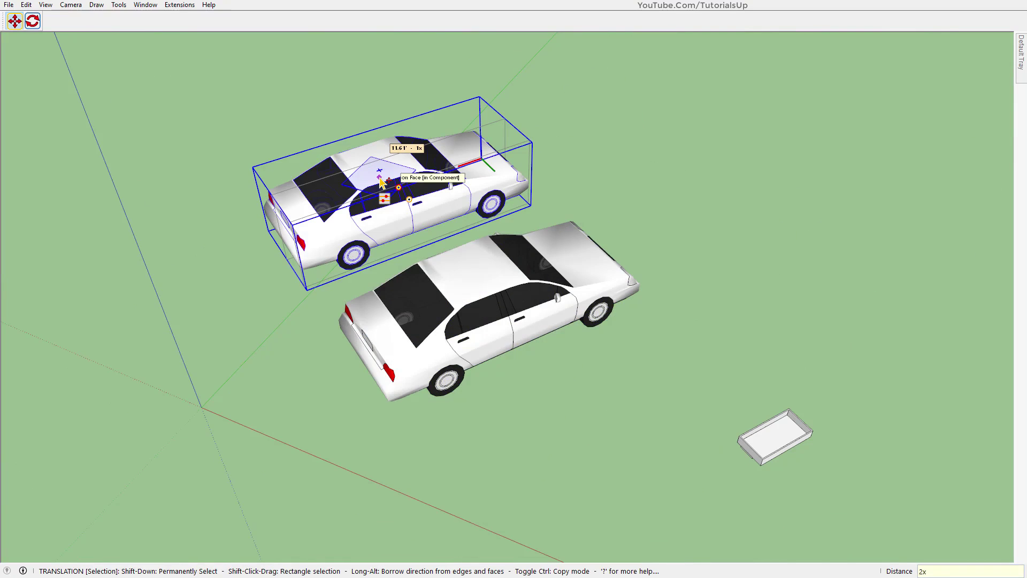
key(Return)
Step: Pull the tray's inset face end out into a curved ribbon with FredoSketch Move
click(329, 384)
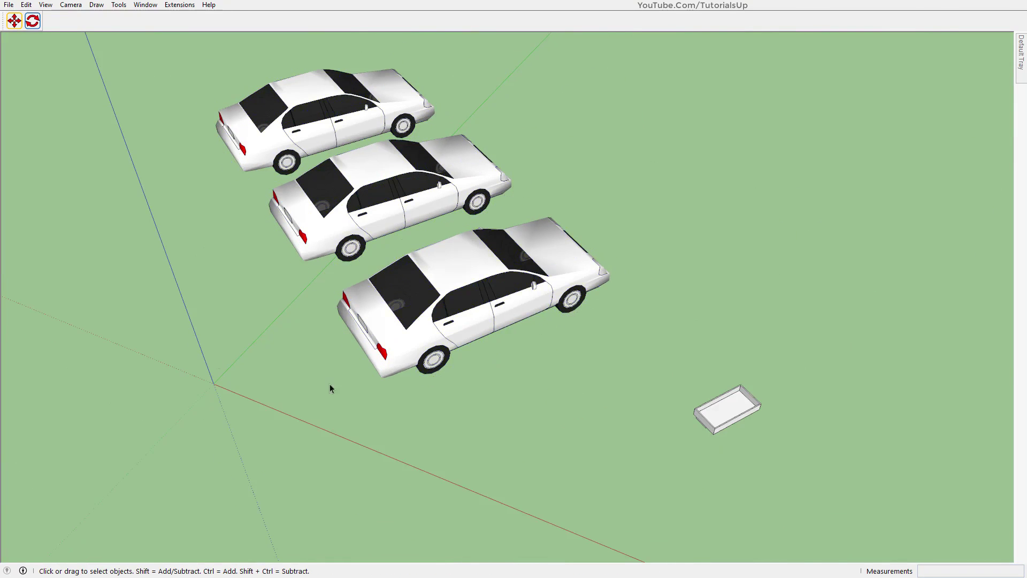
scroll(534, 393, up, 5)
scroll(625, 361, up, 3)
drag(625, 361, 460, 394)
key(space)
scroll(387, 482, up, 5)
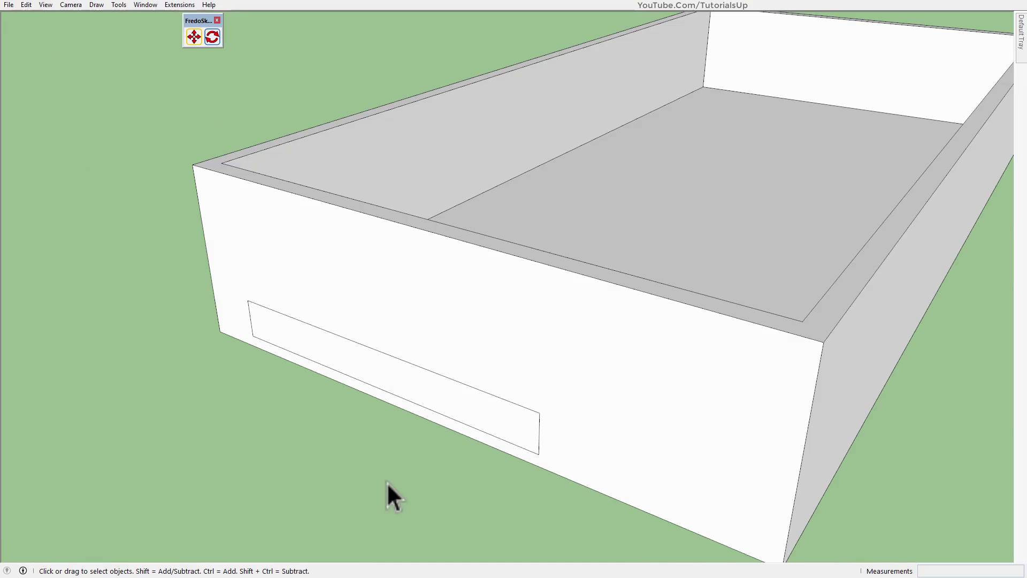
click(195, 36)
scroll(537, 420, up, 3)
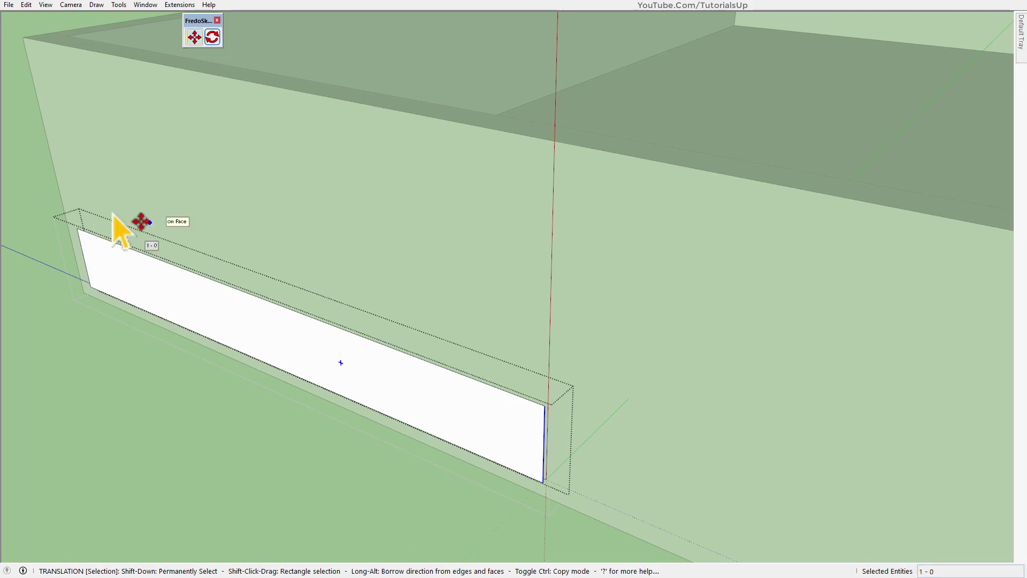
mouse_move(100, 252)
shift+middle_down()
mouse_move(369, 394)
mouse_move(551, 459)
mouse_move(614, 407)
mouse_move(561, 447)
mouse_move(516, 447)
shift+middle_up()
click(514, 444)
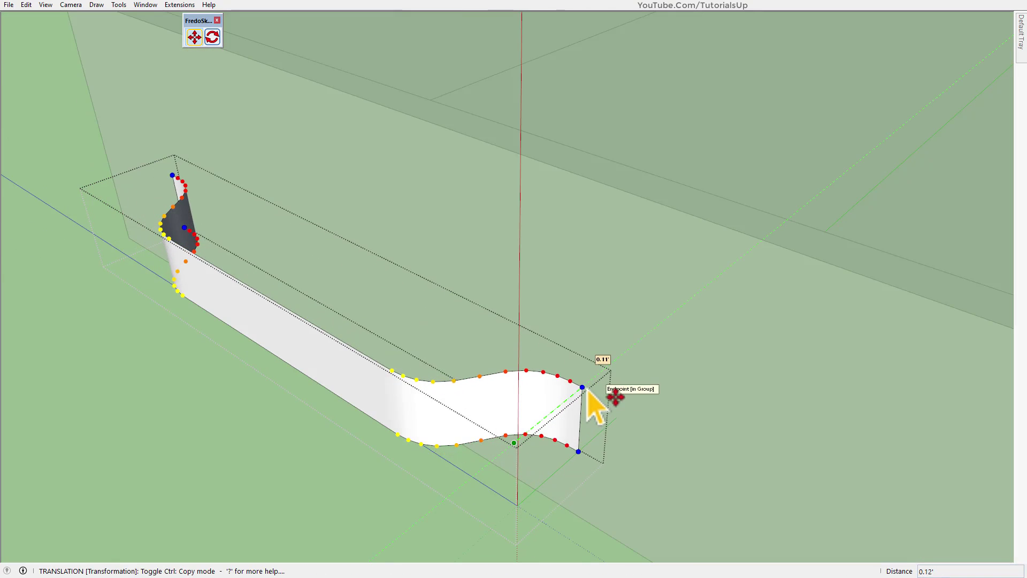
click(592, 389)
Step: Reshape the ribbon by adjusting the smoothing degree and choosing the bell-shaped falloff
mouse_move(592, 388)
middle_down()
mouse_move(609, 447)
mouse_move(372, 488)
mouse_move(355, 415)
middle_up()
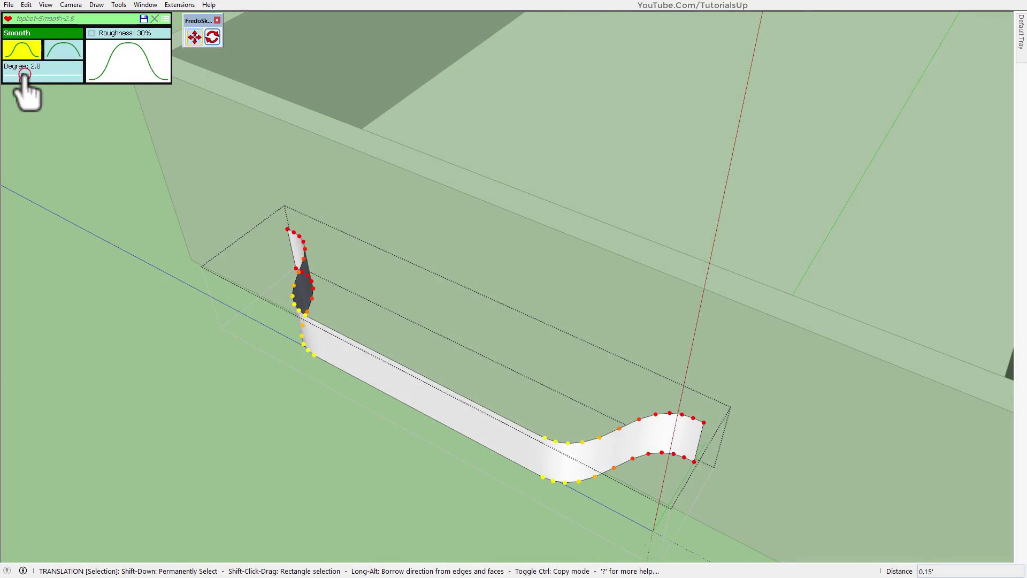
drag(31, 75, 19, 72)
middle_drag(19, 72, 258, 249)
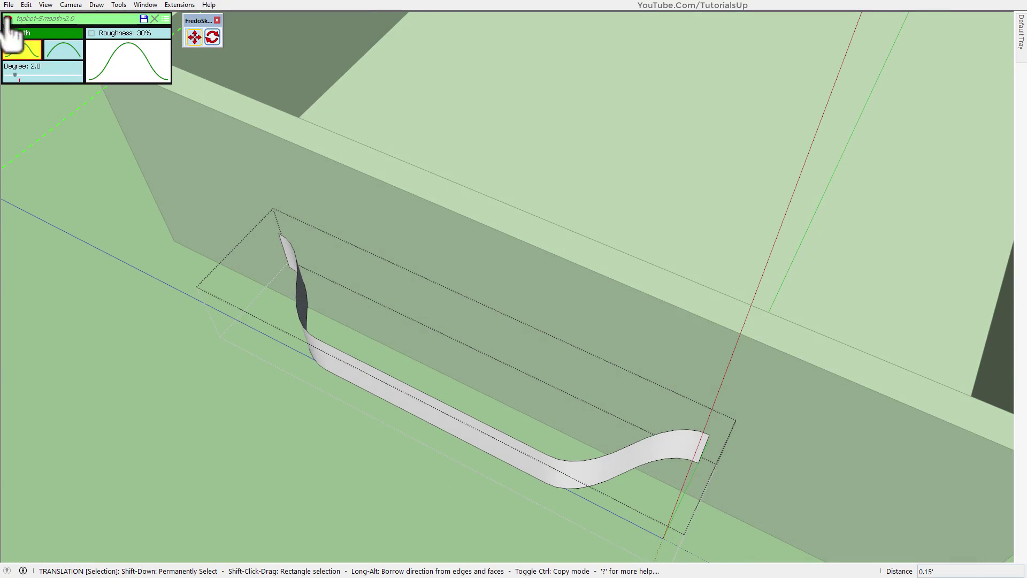
click(63, 51)
click(22, 48)
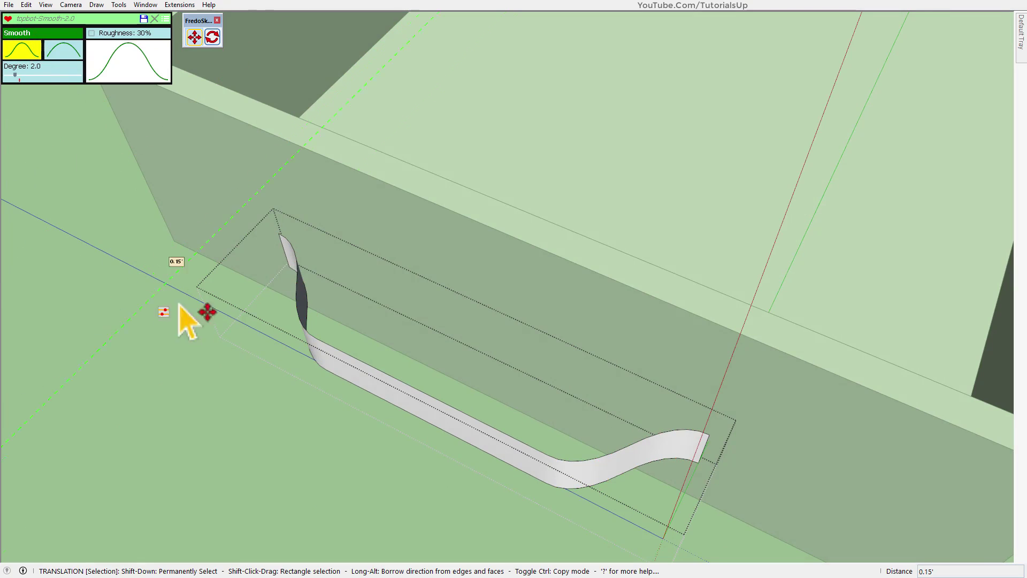
middle_drag(179, 305, 259, 368)
Step: Thicken the ribbon handle group into solid geometry with Joint Push Pull
click(262, 390)
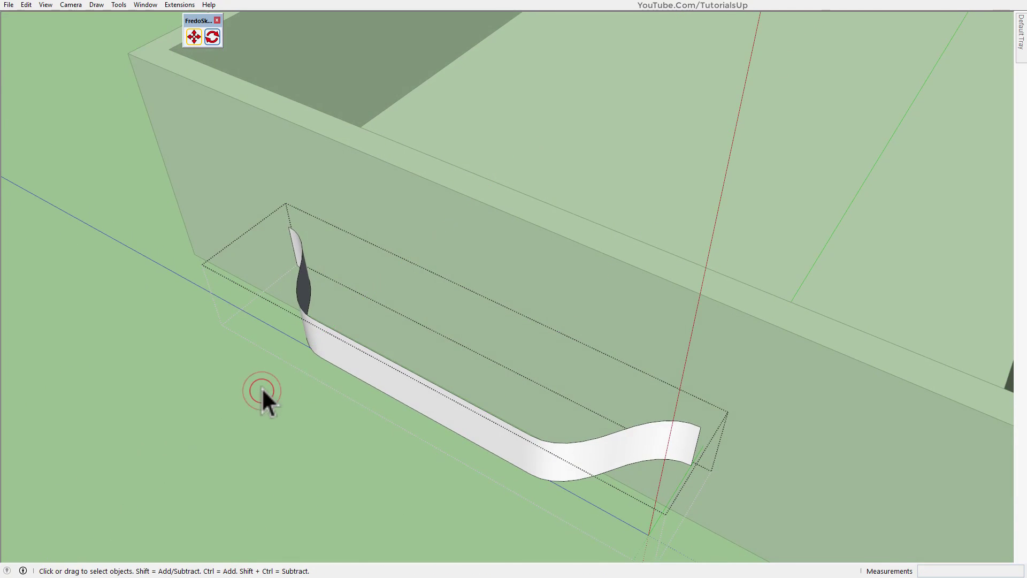
click(449, 423)
key(j)
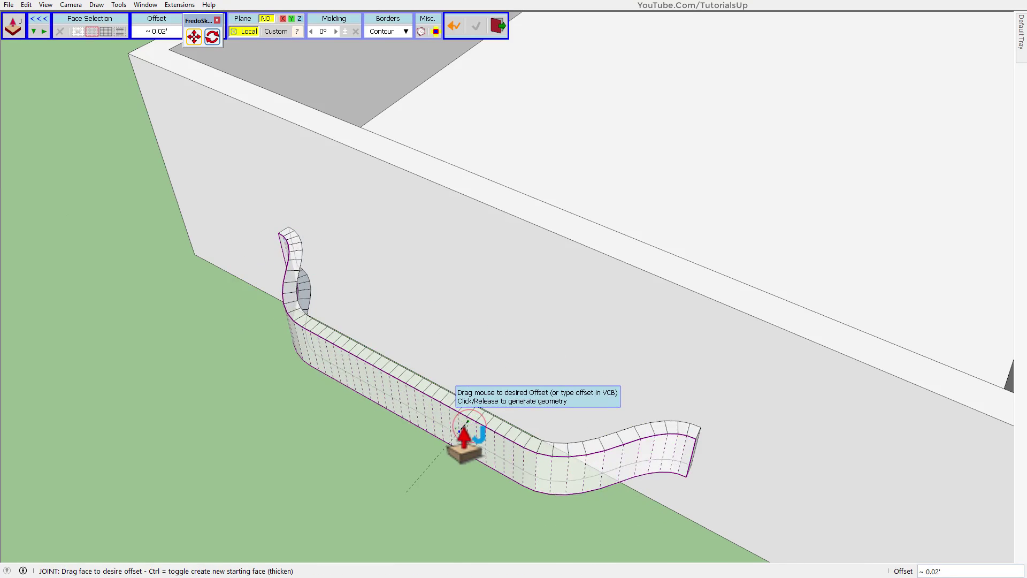
click(463, 427)
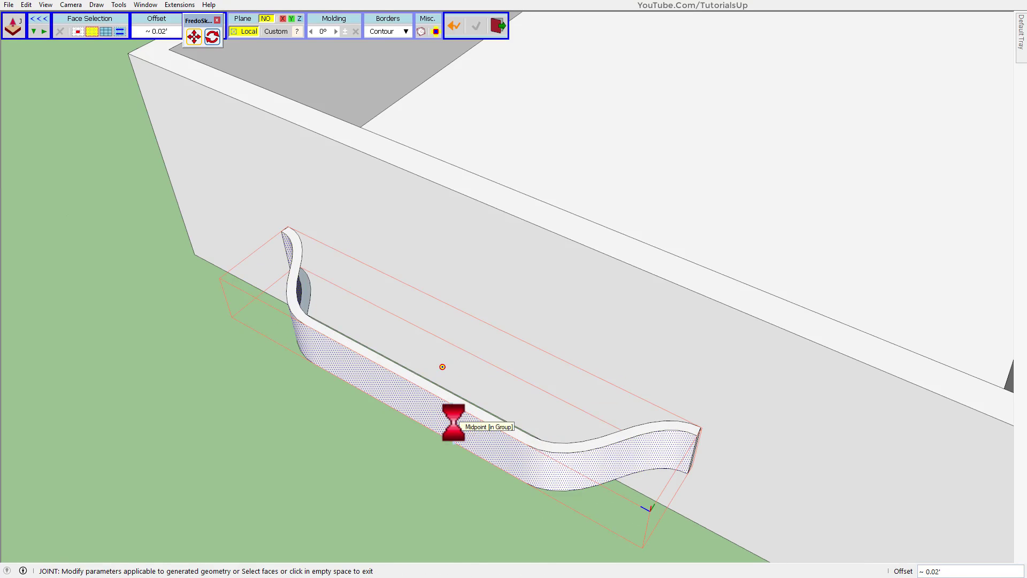
key(Return)
Step: Snap the thickened handle against the drawer front with FredoSketch Translation
click(193, 37)
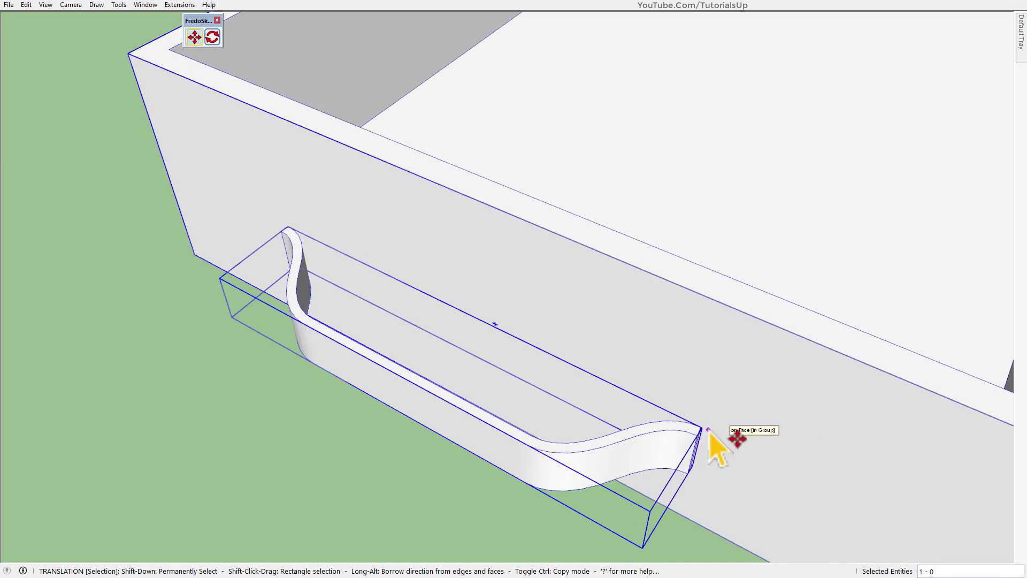
click(702, 428)
scroll(684, 490, down, 3)
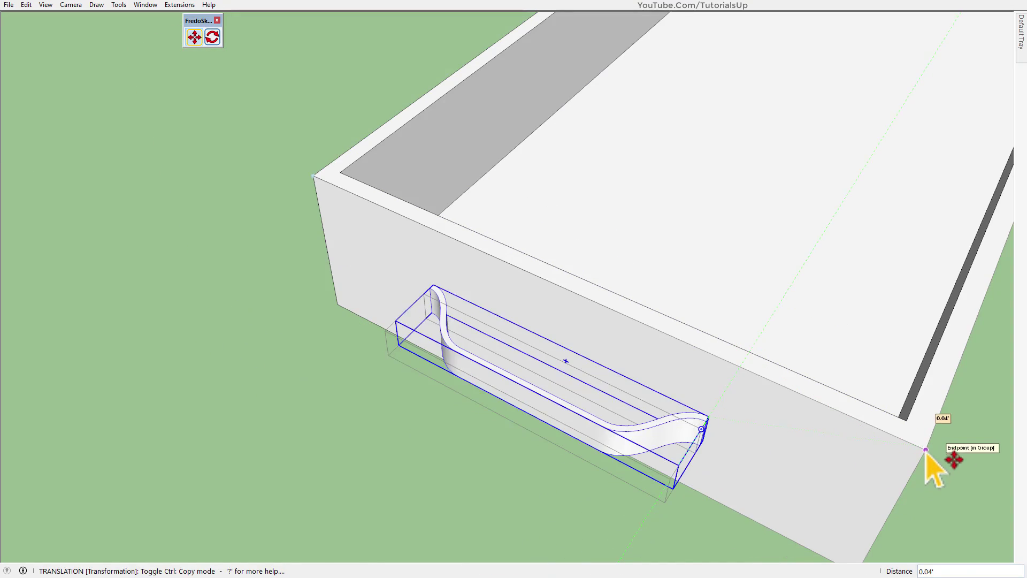
click(926, 451)
middle_drag(464, 447, 677, 382)
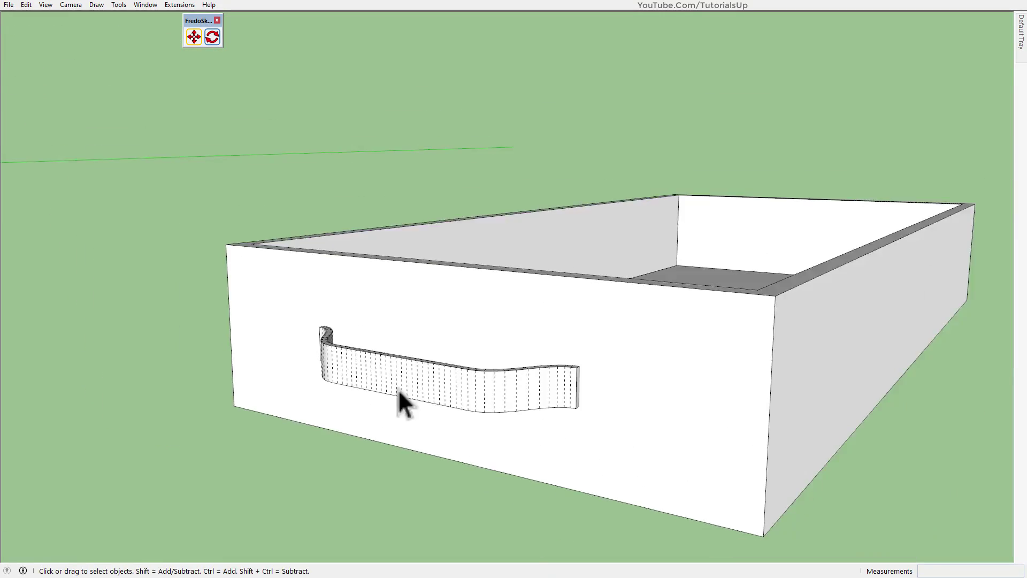
scroll(342, 321, down, 5)
mouse_move(332, 275)
middle_down()
mouse_move(189, 360)
mouse_move(798, 163)
middle_up()
scroll(192, 353, down, 3)
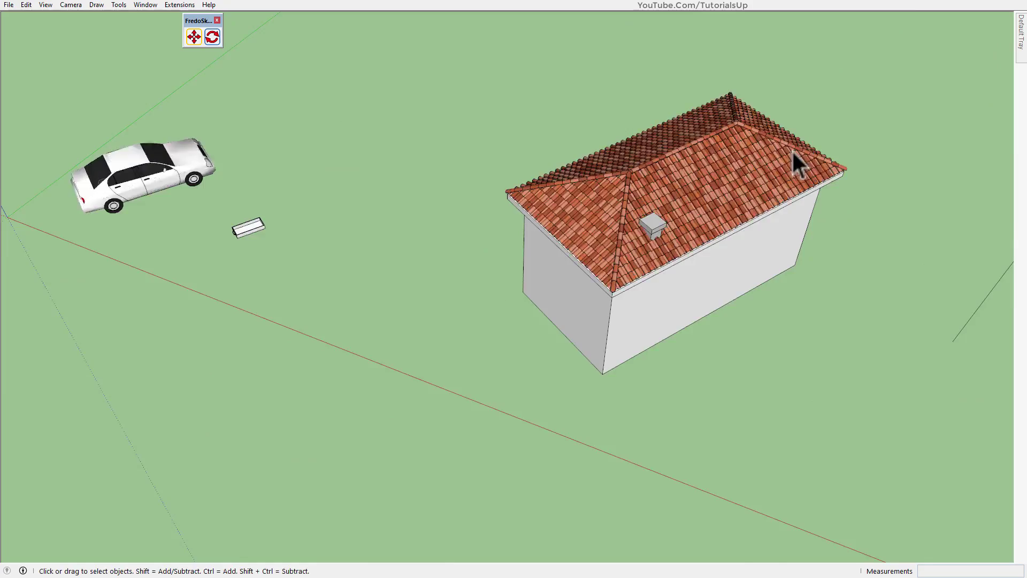
Step: Pick the chimney and slide a copy along the roof with FredoSketch Translation
scroll(653, 225, up, 5)
mouse_move(458, 218)
middle_down()
mouse_move(545, 260)
mouse_move(488, 209)
middle_up()
scroll(524, 270, up, 3)
click(191, 36)
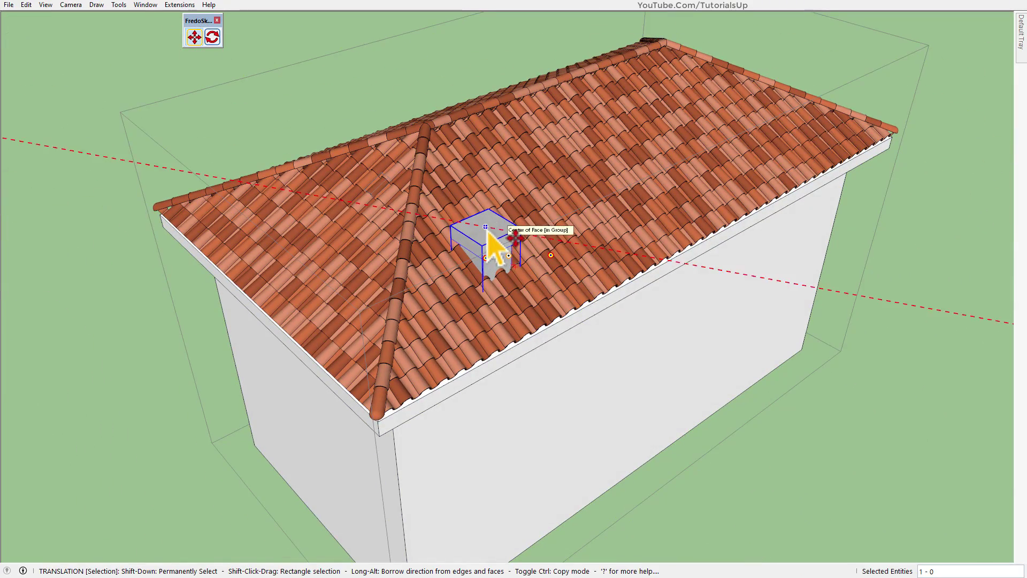
click(488, 235)
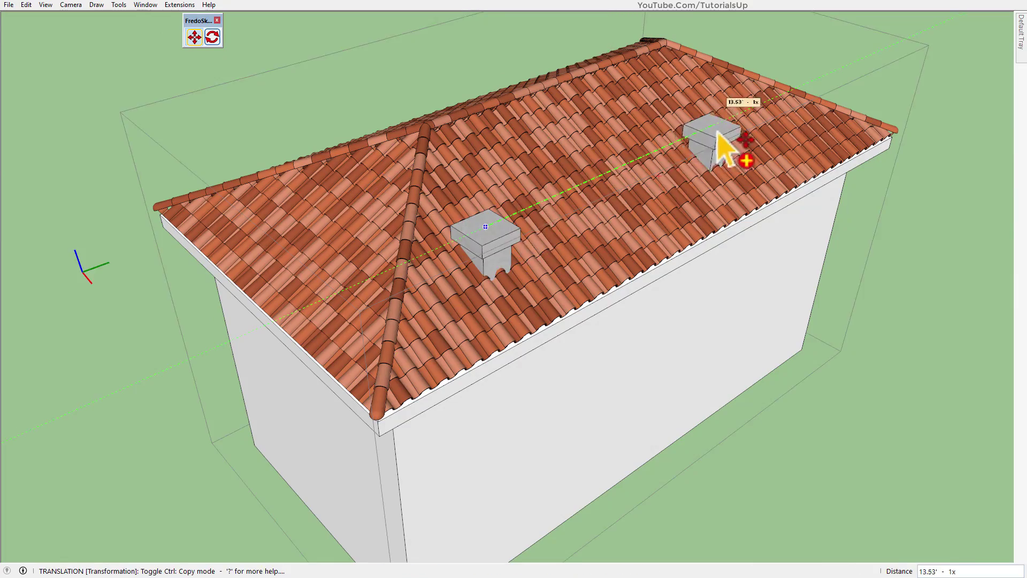
middle_drag(718, 149, 516, 286)
scroll(516, 285, up, 3)
scroll(516, 286, down, 5)
mouse_move(522, 249)
middle_down()
mouse_move(424, 280)
mouse_move(424, 235)
middle_up()
scroll(400, 371, up, 6)
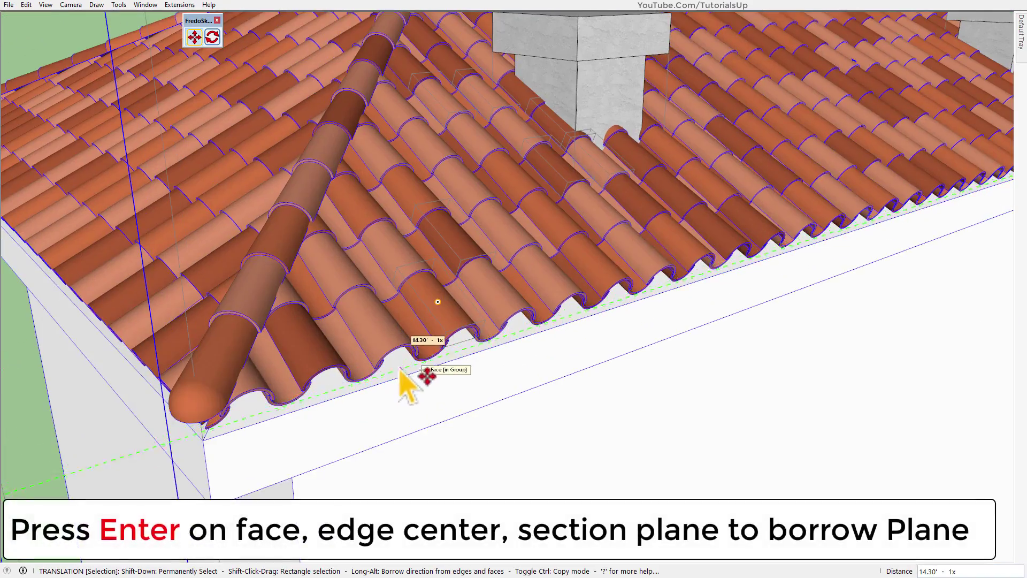
scroll(400, 375, down, 4)
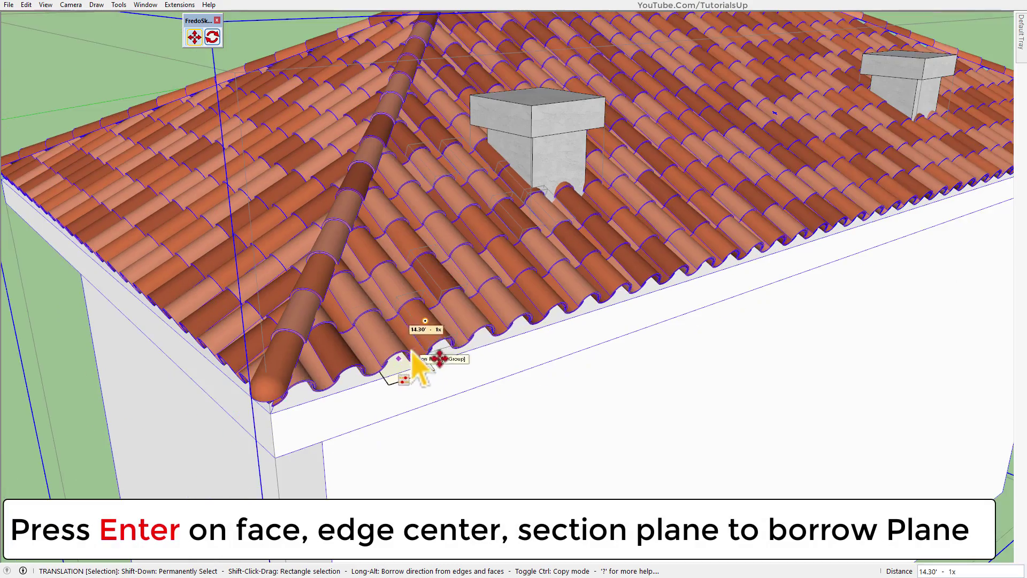
scroll(420, 360, down, 2)
scroll(452, 321, up, 2)
scroll(564, 152, up, 3)
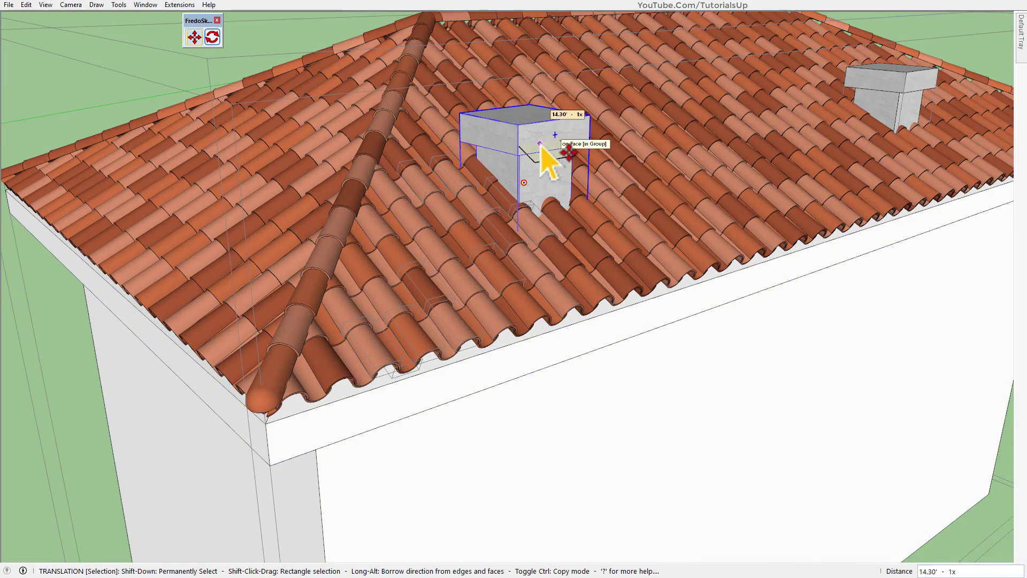
middle_drag(540, 144, 442, 257)
scroll(480, 224, up, 2)
Step: Fix the chimney copy's move start at its corner, referencing the roof's ridge end
click(496, 217)
scroll(500, 230, down, 3)
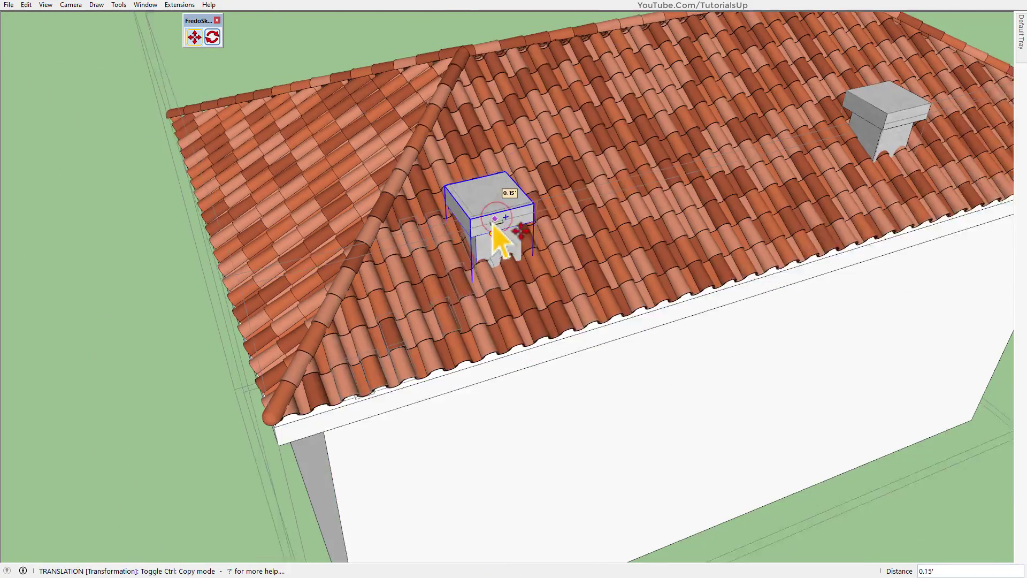
scroll(698, 129, down, 3)
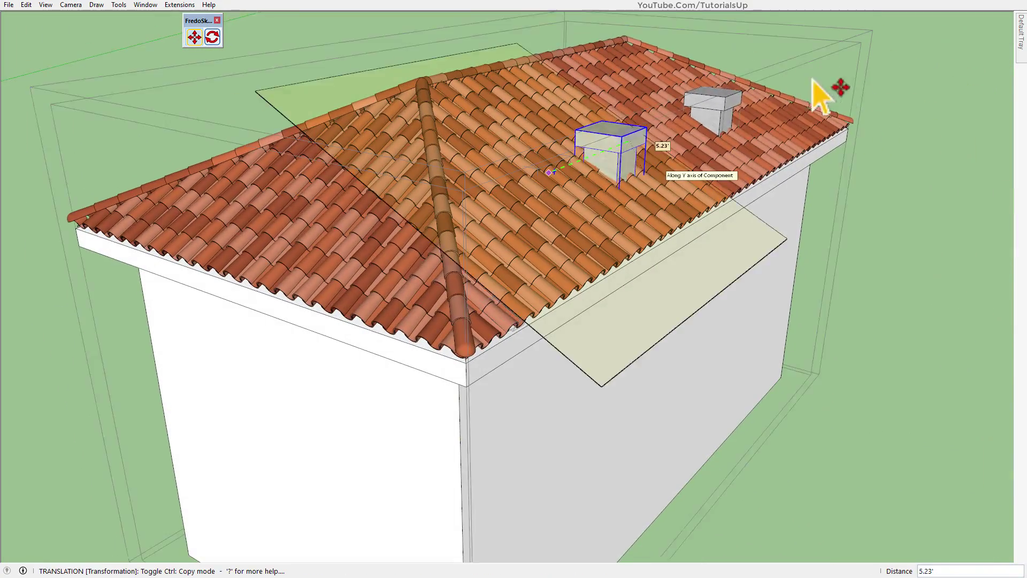
scroll(508, 257, up, 2)
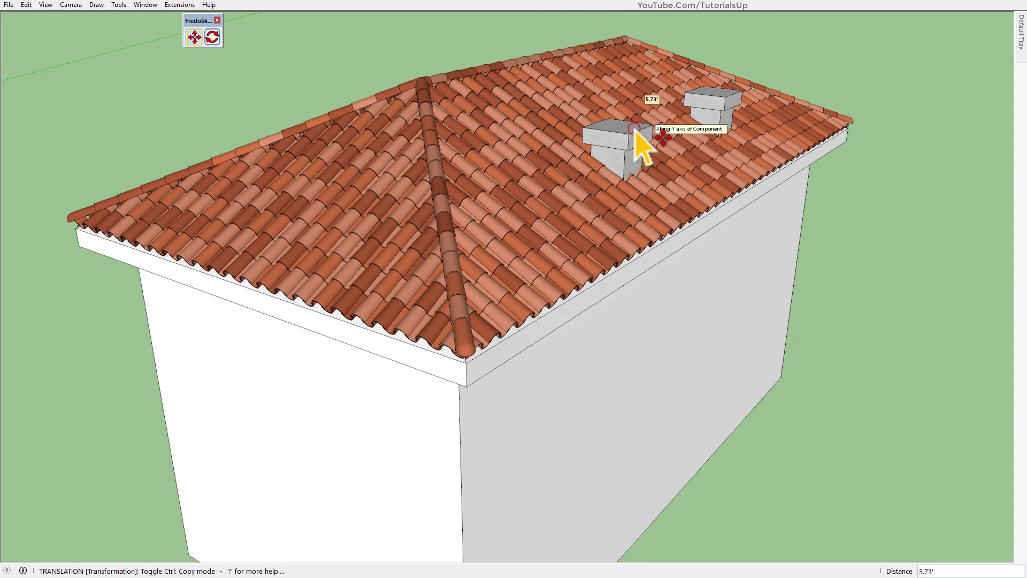
middle_drag(634, 165, 610, 200)
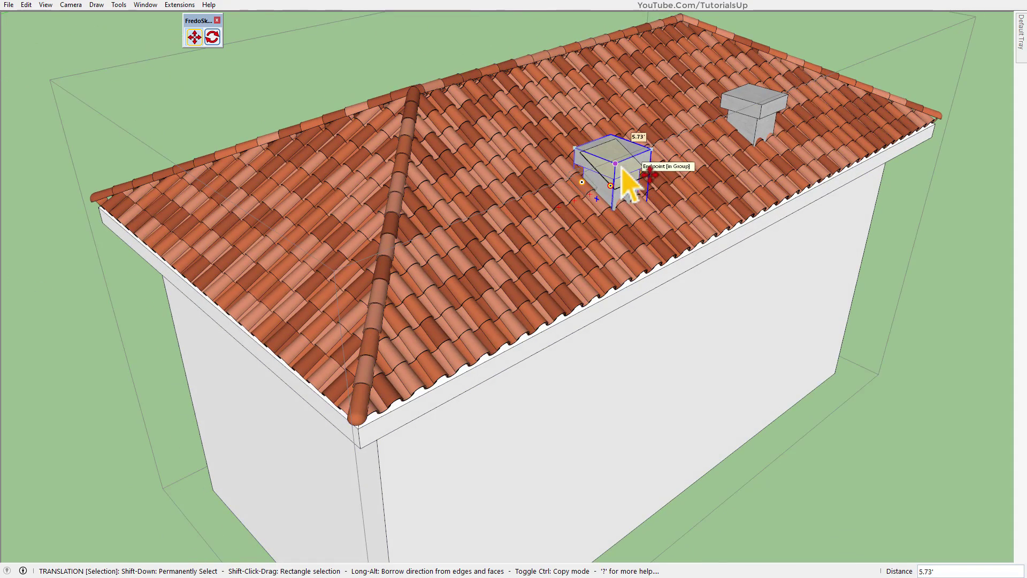
click(621, 168)
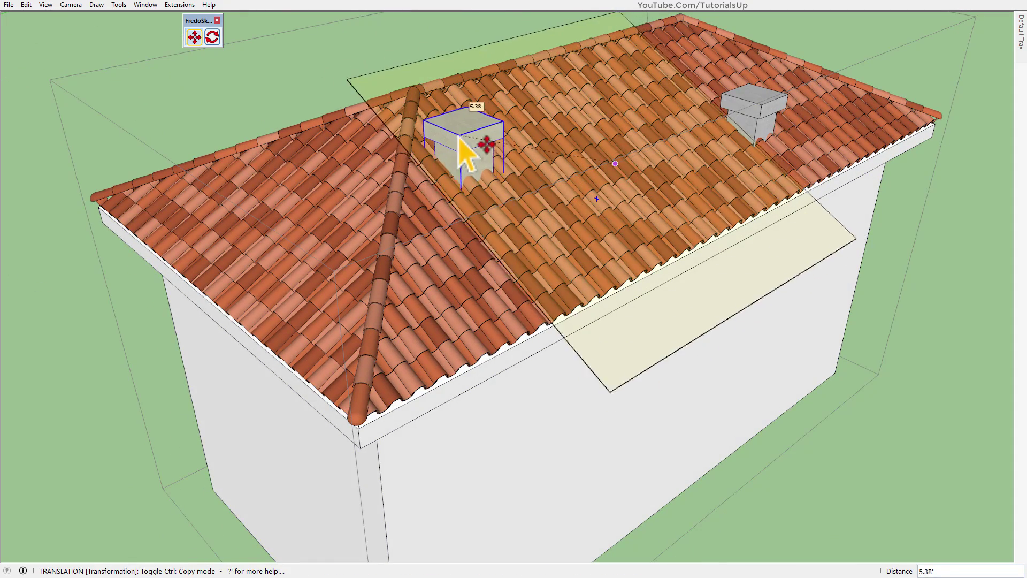
middle_drag(465, 153, 454, 223)
scroll(355, 412, up, 5)
scroll(348, 458, up, 4)
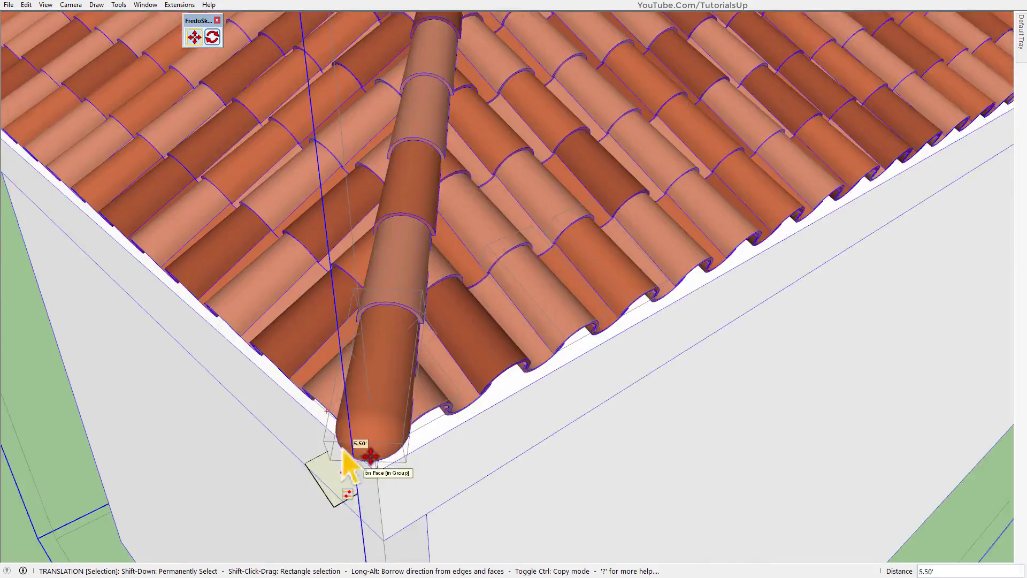
mouse_move(348, 458)
middle_down()
mouse_move(246, 337)
mouse_move(367, 436)
middle_up()
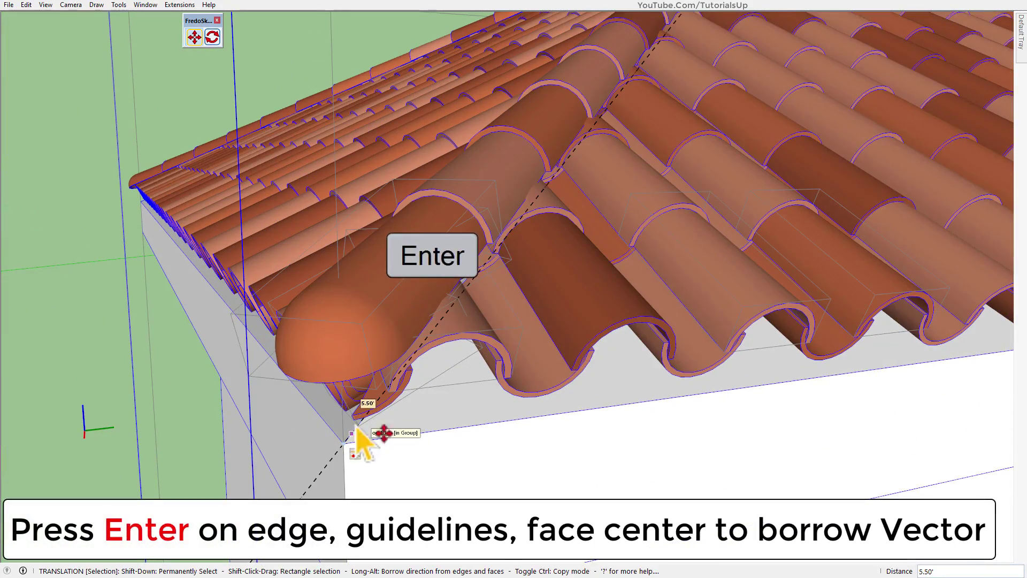
scroll(550, 256, down, 5)
mouse_move(550, 257)
middle_down()
mouse_move(390, 378)
mouse_move(646, 152)
middle_up()
scroll(679, 206, up, 3)
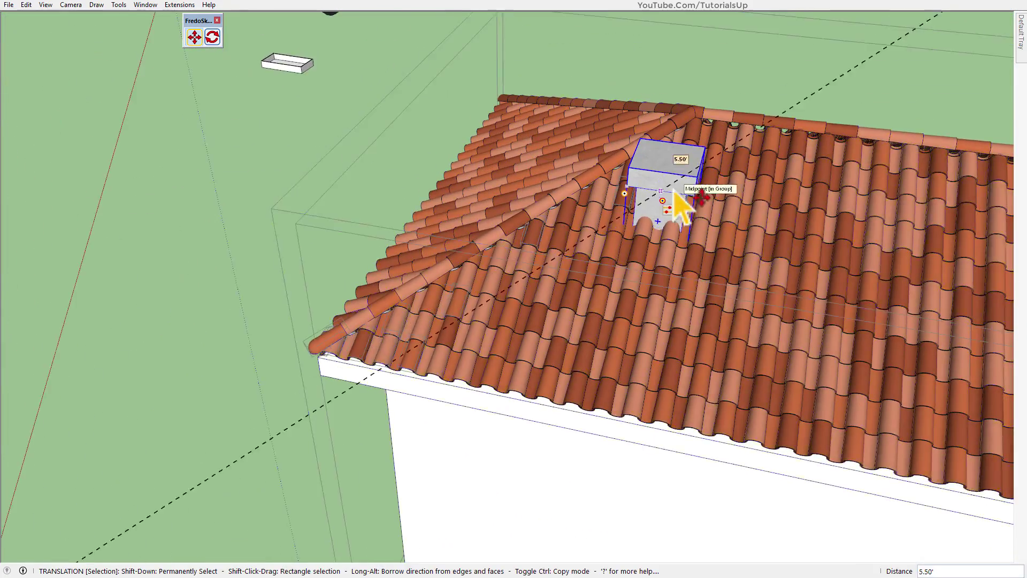
scroll(675, 199, up, 1)
Step: Drop the chimney copy in place and add another copy further up the roof
click(677, 193)
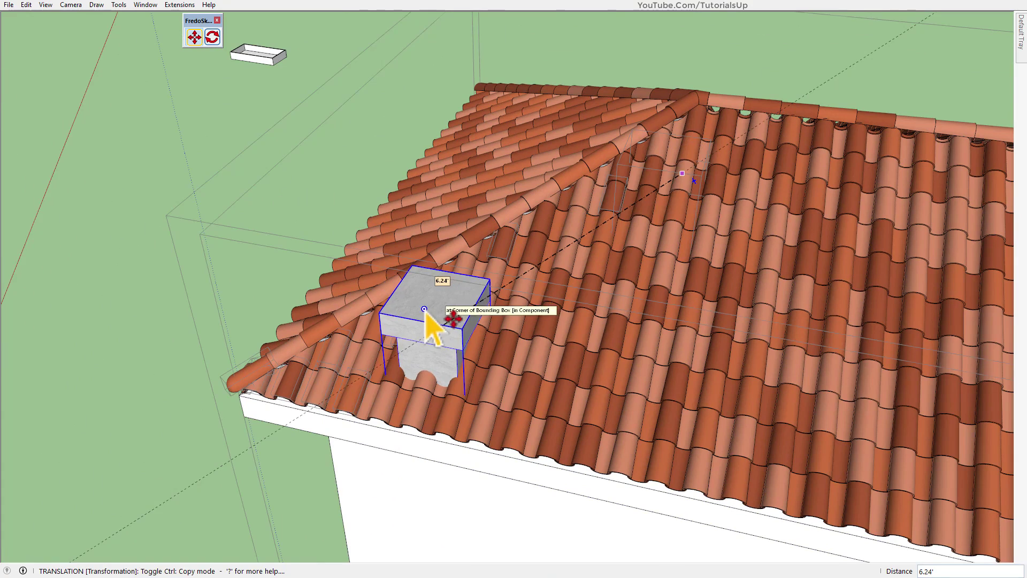
click(425, 313)
click(425, 326)
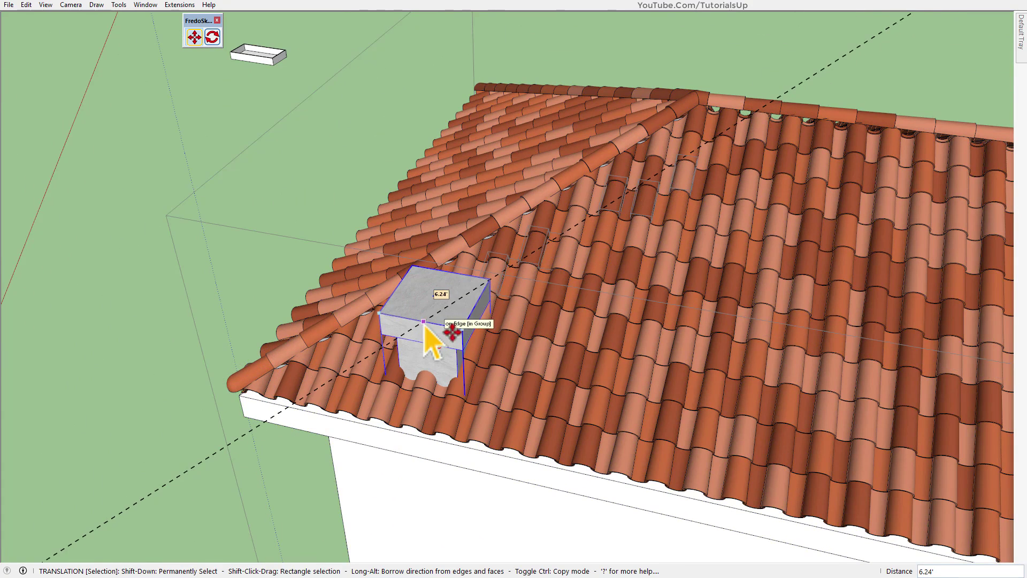
click(448, 317)
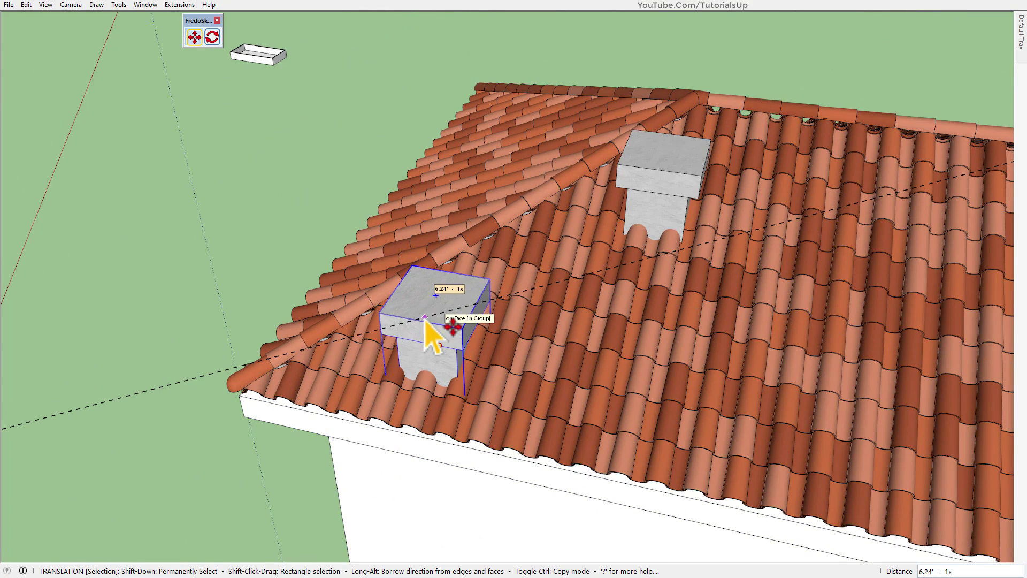
key(space)
mouse_move(424, 317)
middle_down()
mouse_move(909, 194)
mouse_move(821, 18)
mouse_move(591, 9)
mouse_move(588, 127)
mouse_move(649, 108)
mouse_move(585, 493)
mouse_move(236, 347)
mouse_move(282, 265)
middle_up()
scroll(588, 127, down, 5)
Step: Bend the lower ground line into an S-curve from its midpoint with topbot-Smooth falloff
scroll(237, 349, down, 3)
scroll(552, 229, down, 2)
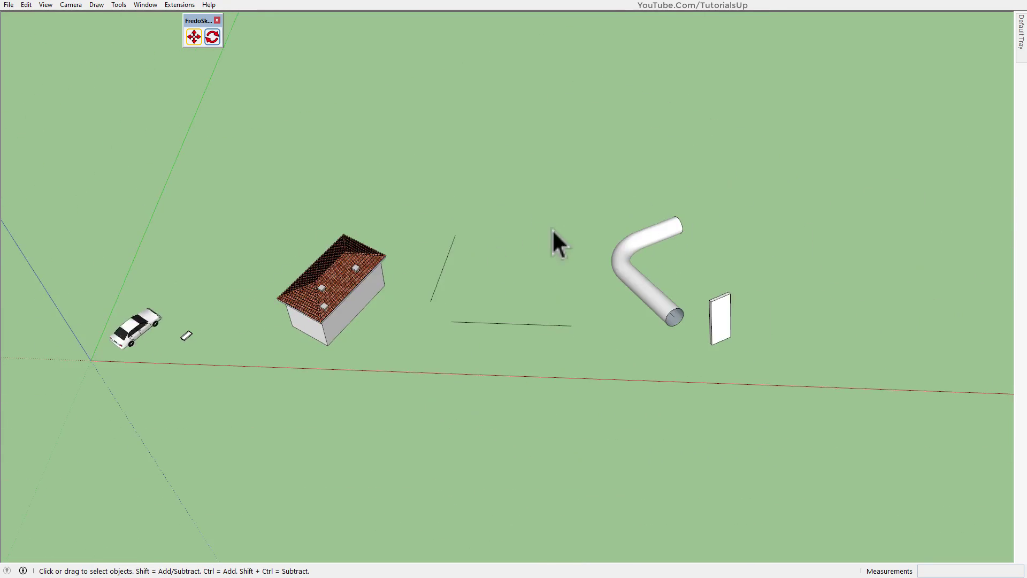
scroll(446, 449, up, 5)
mouse_move(446, 449)
middle_down()
mouse_move(392, 303)
mouse_move(459, 418)
middle_up()
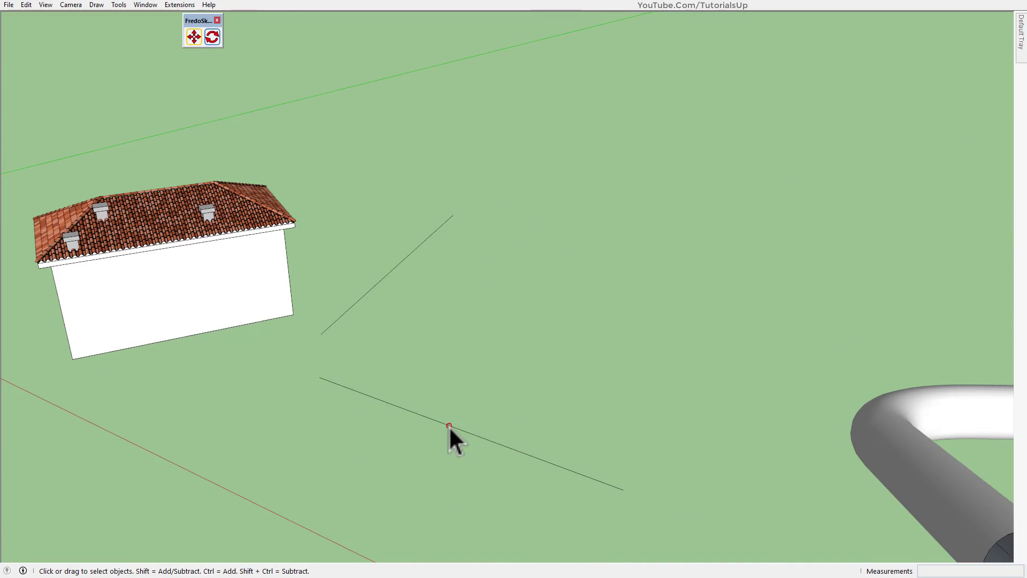
click(448, 426)
scroll(448, 426, up, 2)
click(424, 465)
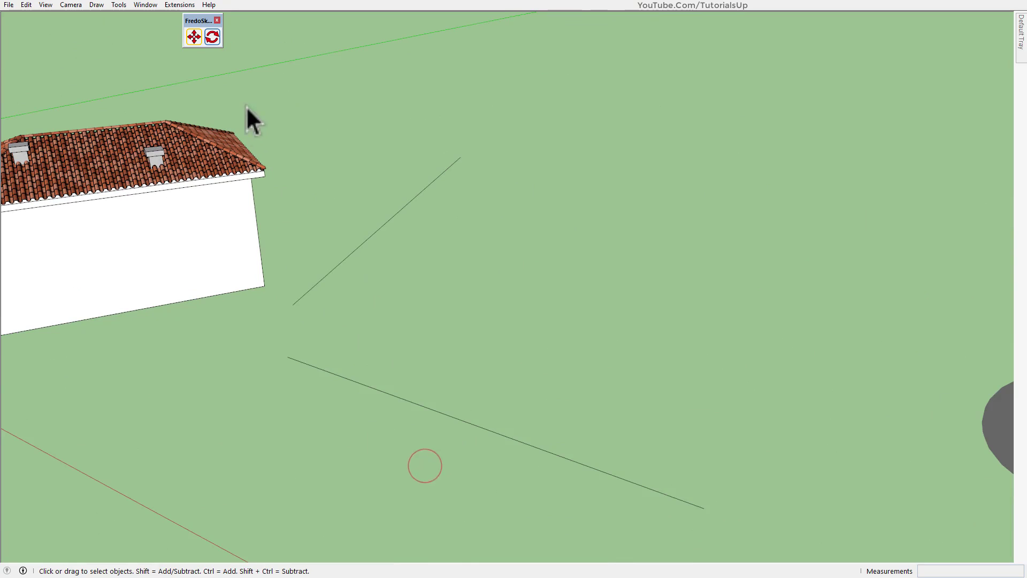
click(190, 40)
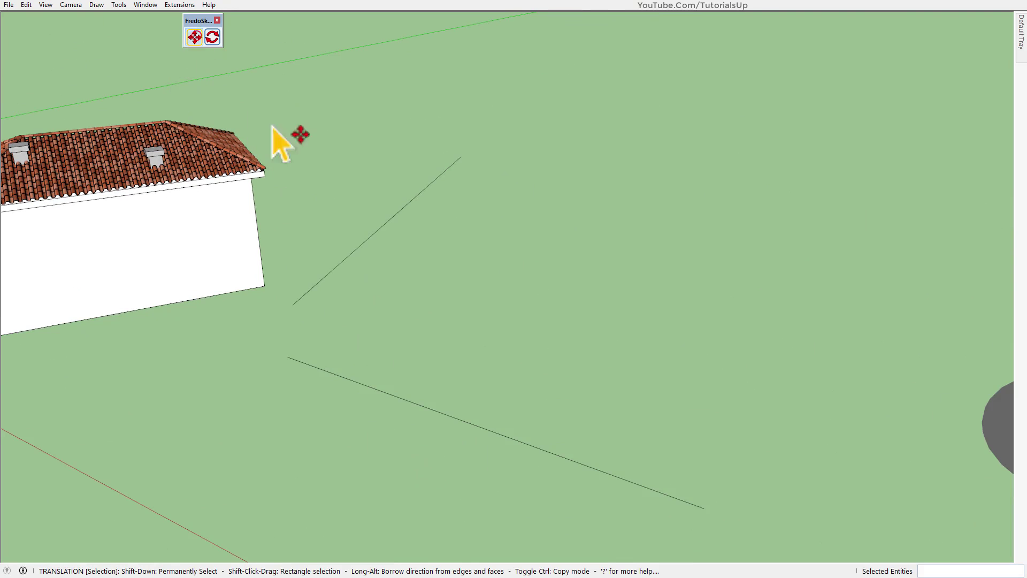
click(467, 423)
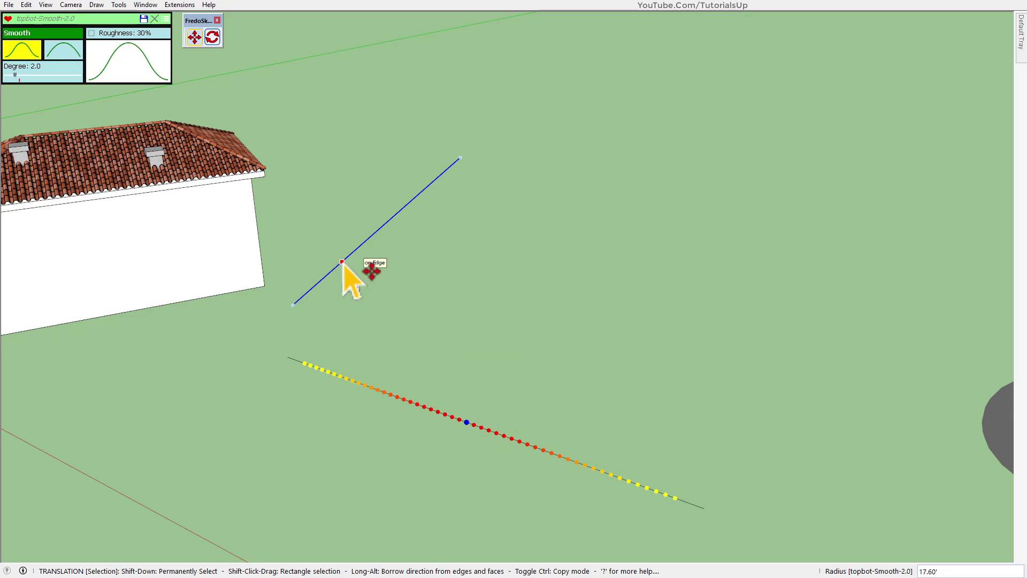
mouse_move(342, 262)
middle_down()
mouse_move(367, 115)
mouse_move(374, 280)
mouse_move(531, 360)
middle_up()
drag(337, 308, 450, 220)
Step: Raise the curve's smoothing Degree from 2.0 to 2.7 and finish the edit
mouse_move(449, 218)
middle_down()
mouse_move(420, 220)
mouse_move(184, 137)
mouse_move(232, 145)
mouse_move(399, 92)
mouse_move(148, 95)
mouse_move(401, 267)
middle_up()
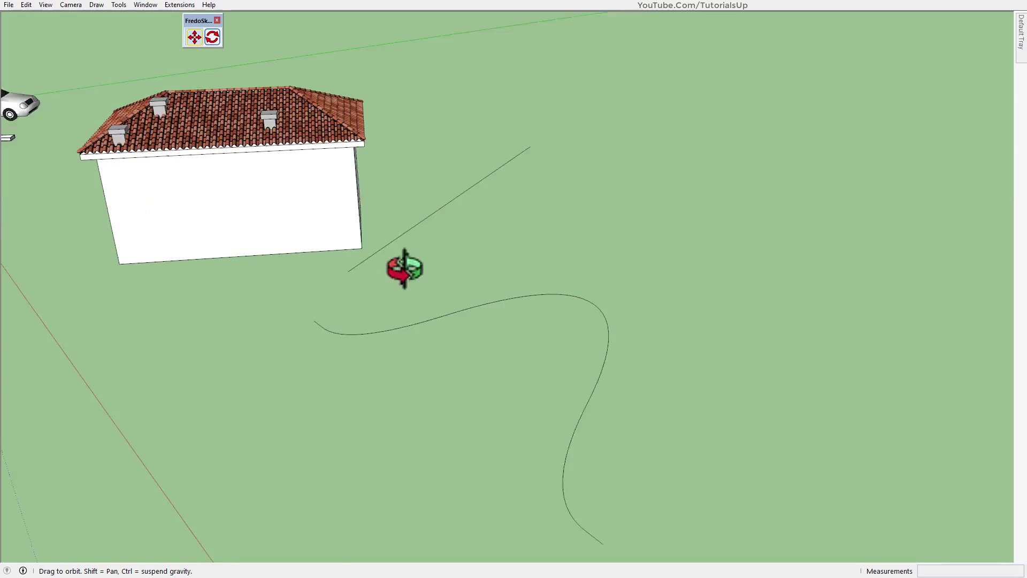
click(241, 167)
mouse_move(29, 75)
mouse_down()
mouse_move(44, 78)
mouse_move(24, 78)
mouse_up()
scroll(349, 267, down, 3)
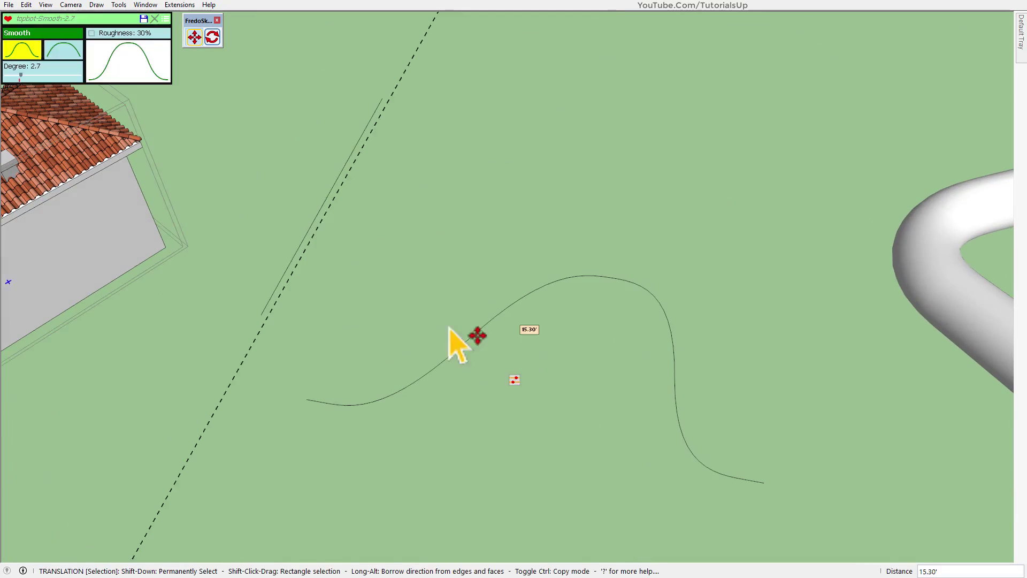
key(space)
mouse_move(451, 339)
middle_down()
mouse_move(248, 326)
mouse_move(452, 342)
mouse_move(607, 339)
mouse_move(577, 298)
mouse_move(626, 353)
middle_up()
scroll(451, 341, up, 4)
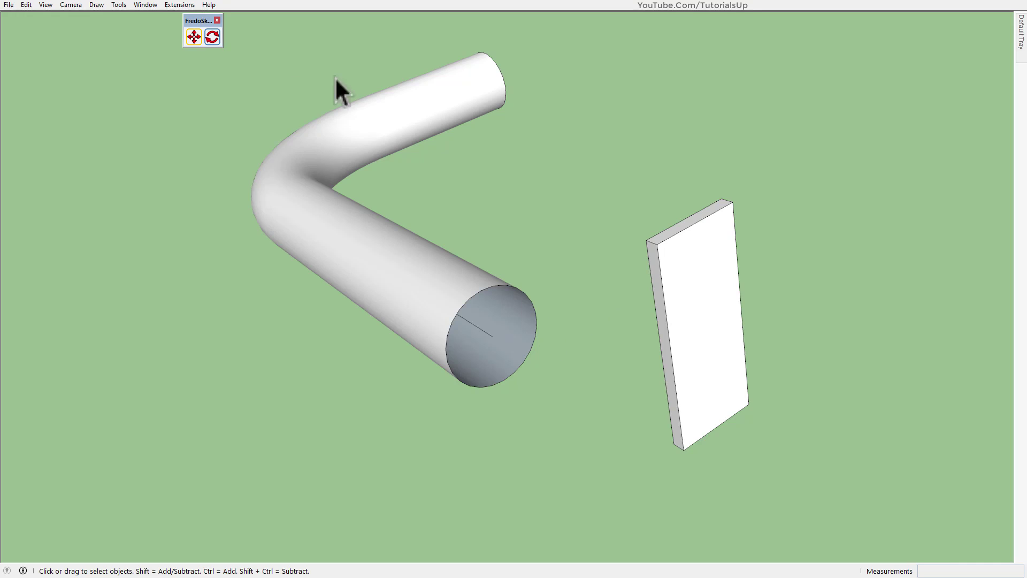
Step: Borrow the pipe end face's plane with Ctrl+Enter and move the white panel flush, centred on it
click(189, 39)
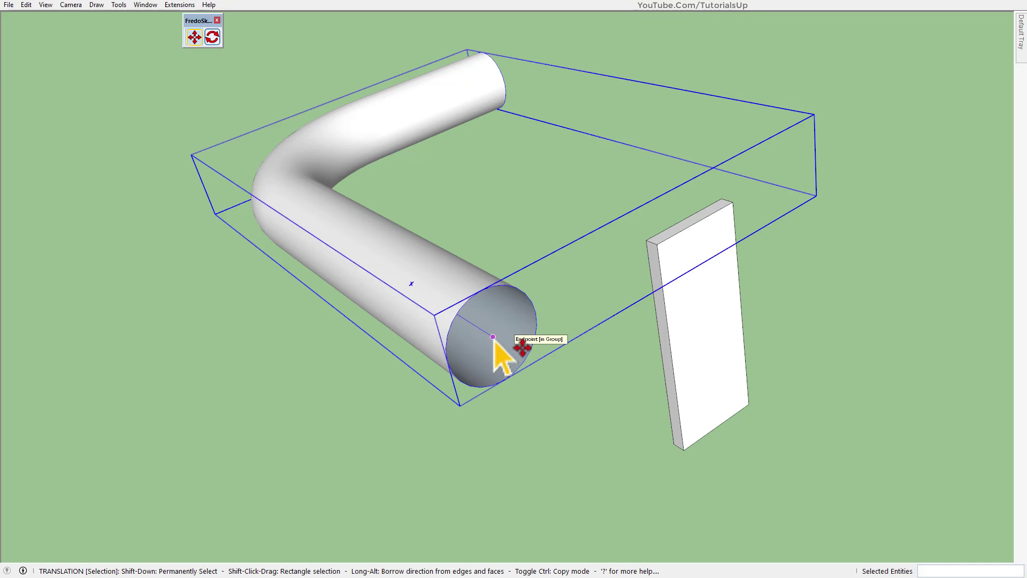
scroll(493, 338, up, 2)
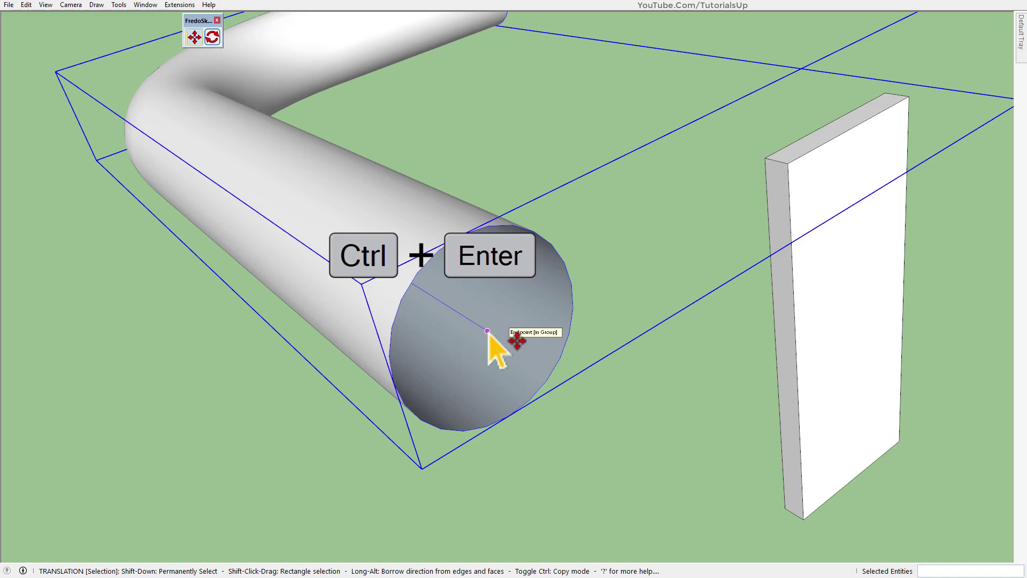
key(ctrl+Return)
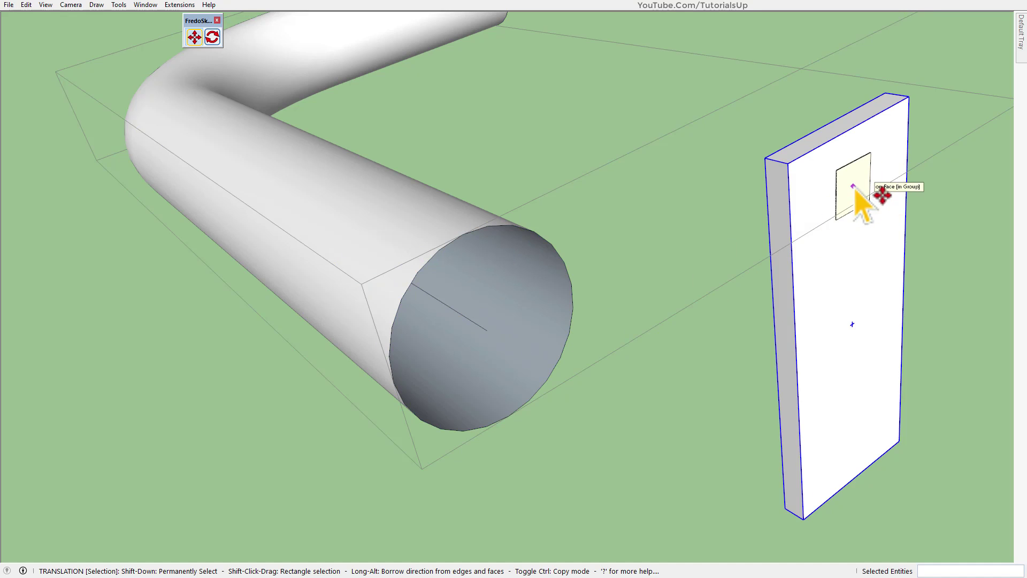
drag(854, 187, 523, 351)
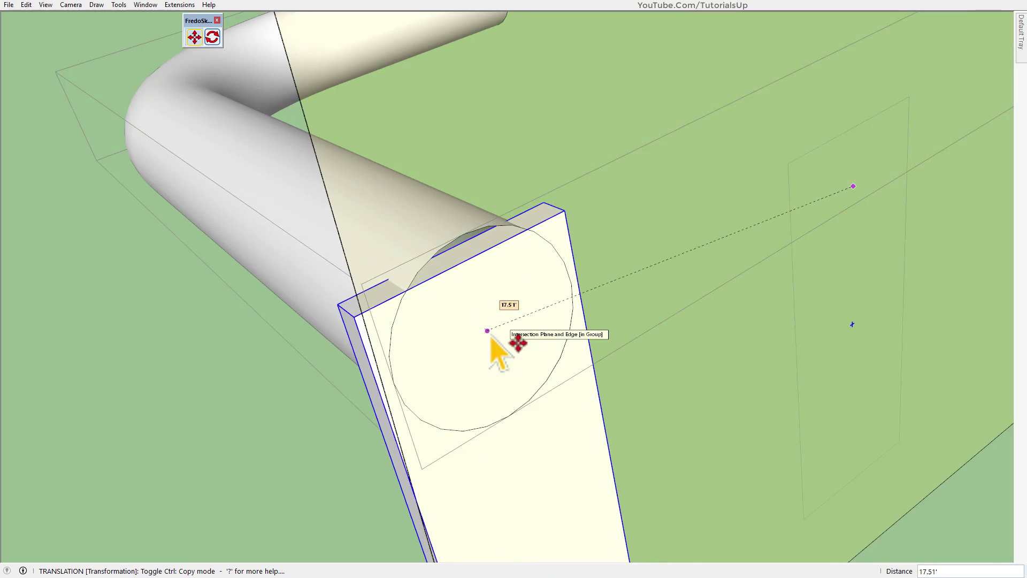
middle_drag(529, 369, 624, 447)
drag(587, 481, 585, 450)
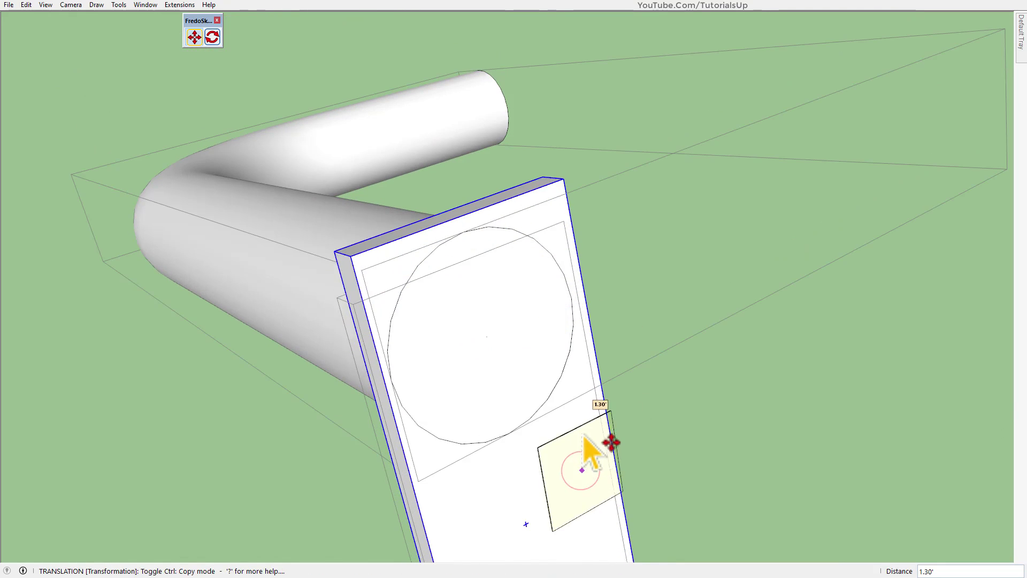
middle_drag(586, 450, 336, 405)
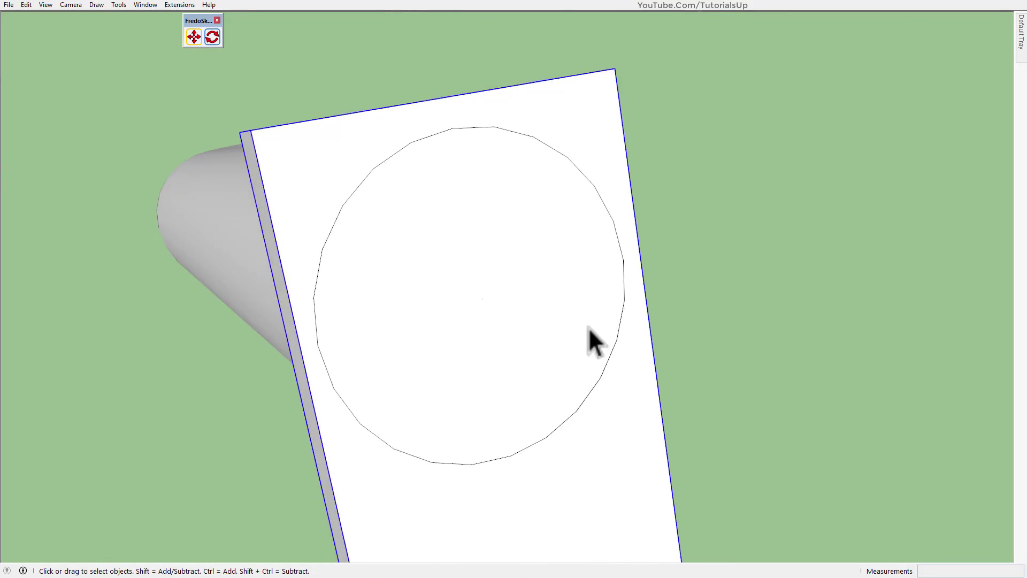
middle_drag(335, 405, 775, 294)
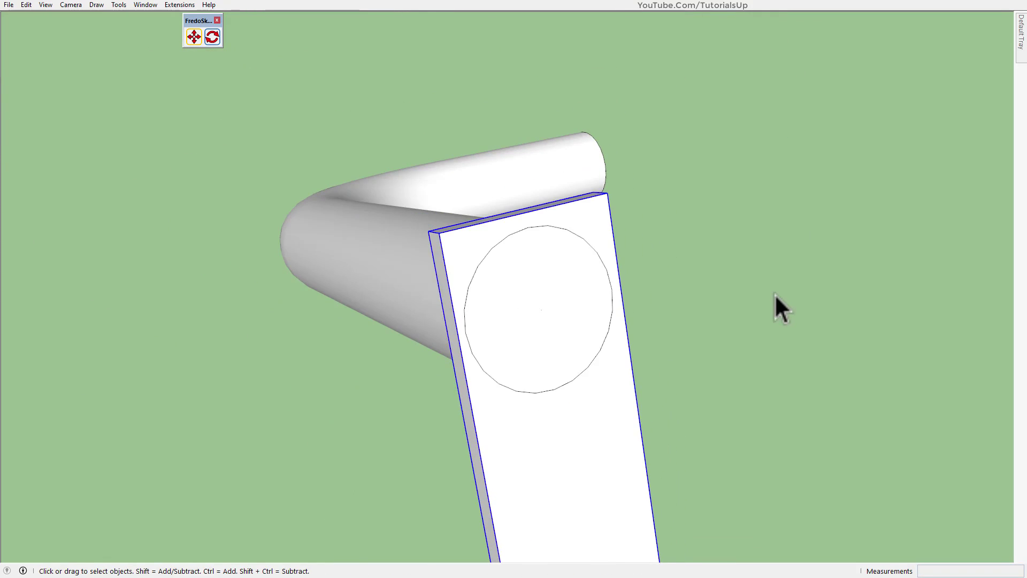
scroll(637, 273, down, 5)
scroll(730, 387, down, 3)
Step: Move the lower-right bolt on the disc with FredoSketch Move
middle_drag(729, 387, 313, 252)
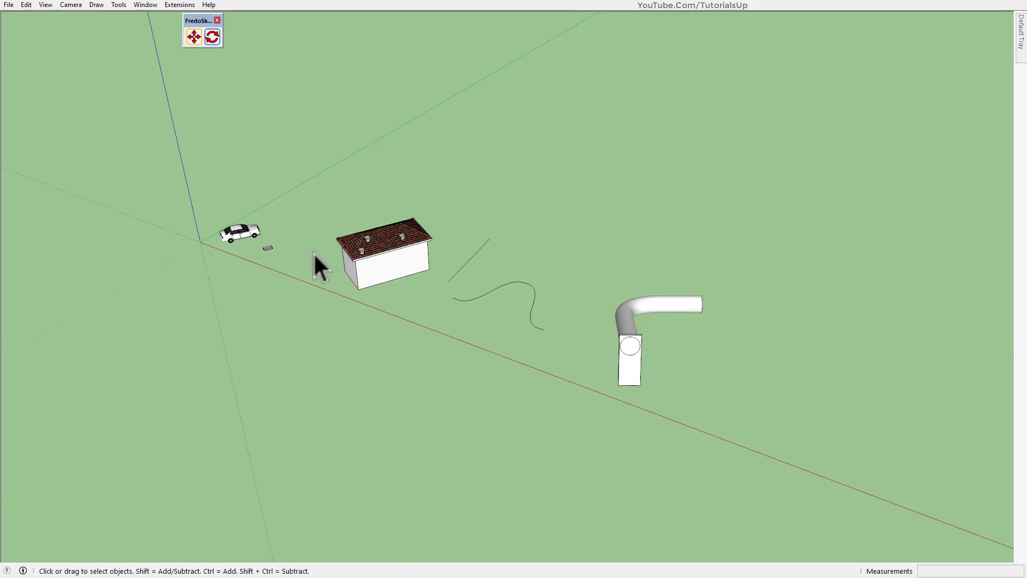
scroll(313, 252, up, 2)
scroll(828, 470, up, 1)
scroll(827, 469, up, 1)
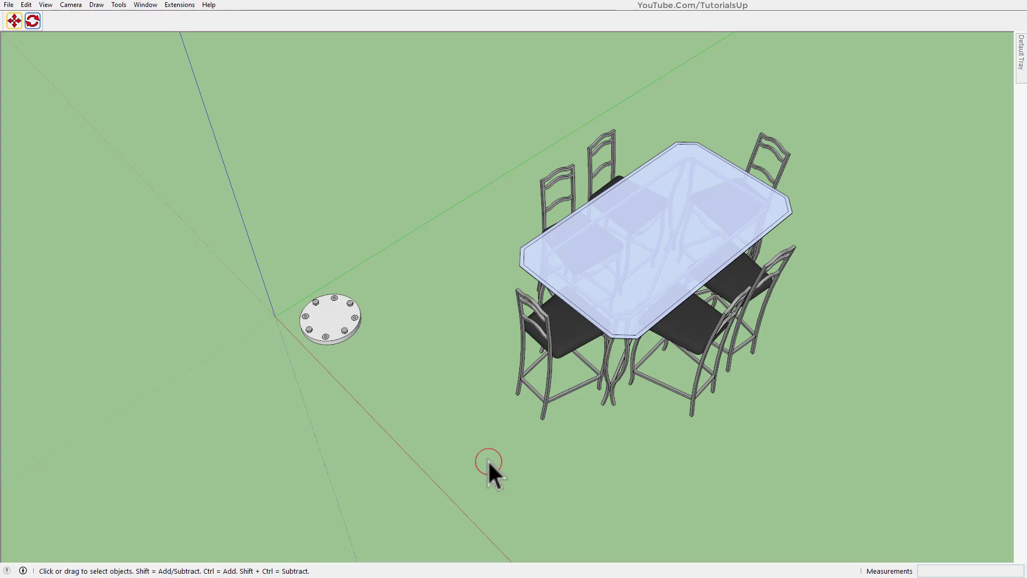
scroll(284, 256, up, 2)
scroll(289, 262, up, 2)
scroll(627, 387, up, 2)
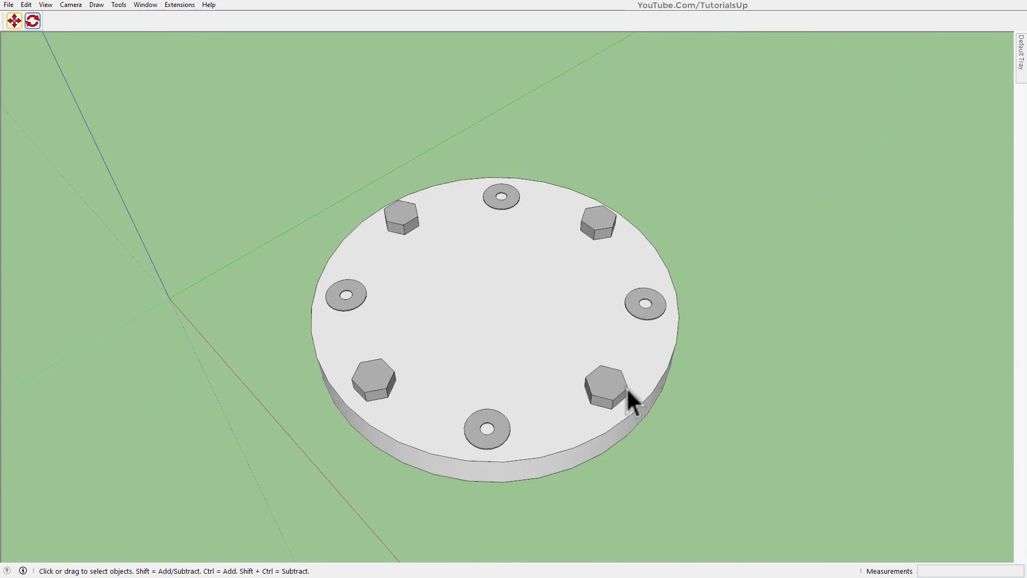
scroll(603, 390, up, 2)
middle_drag(591, 393, 589, 396)
click(589, 396)
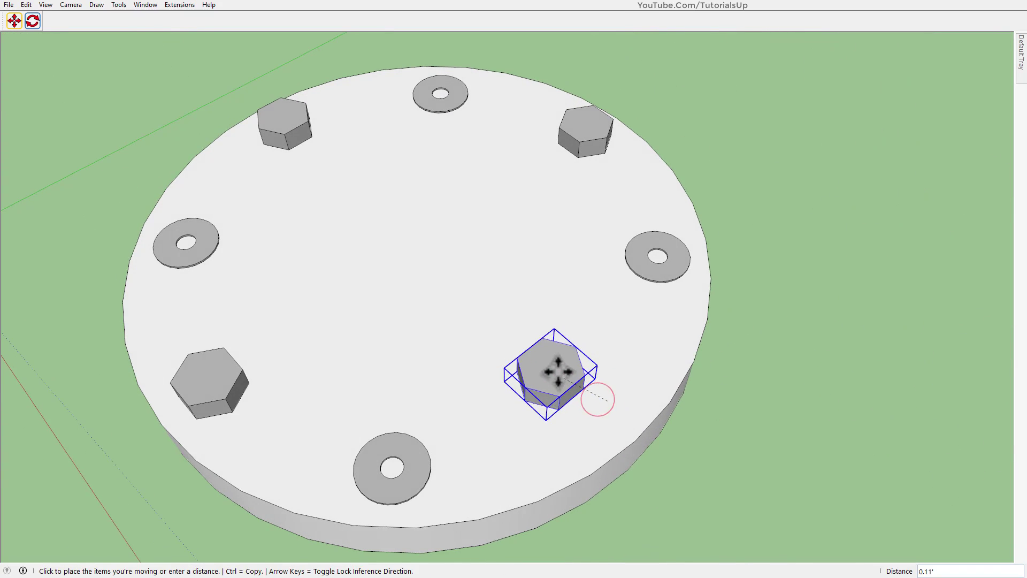
Step: Select the right washer and move it leftward toward the centre
click(672, 266)
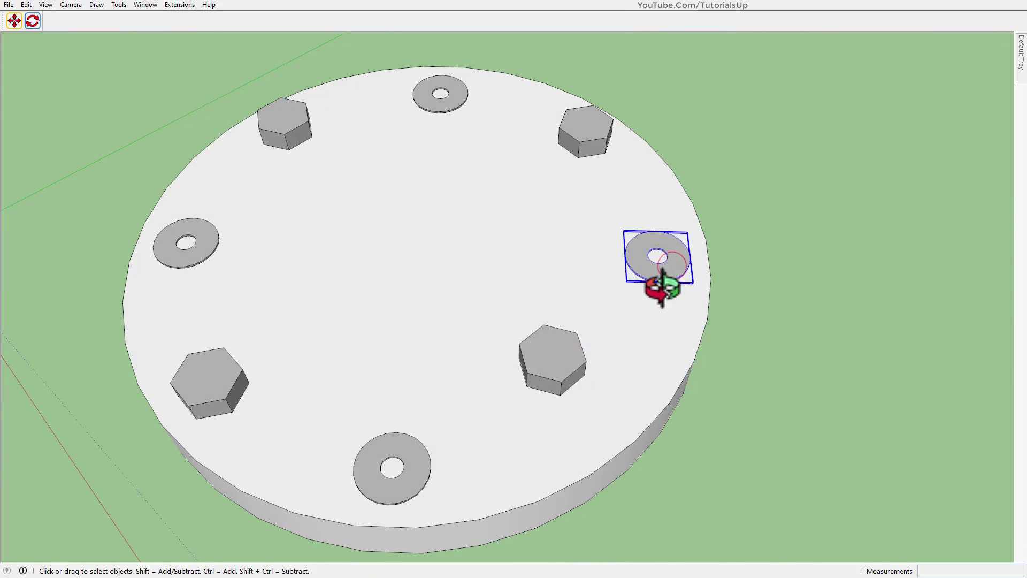
middle_drag(658, 283, 665, 310)
key(m)
click(675, 313)
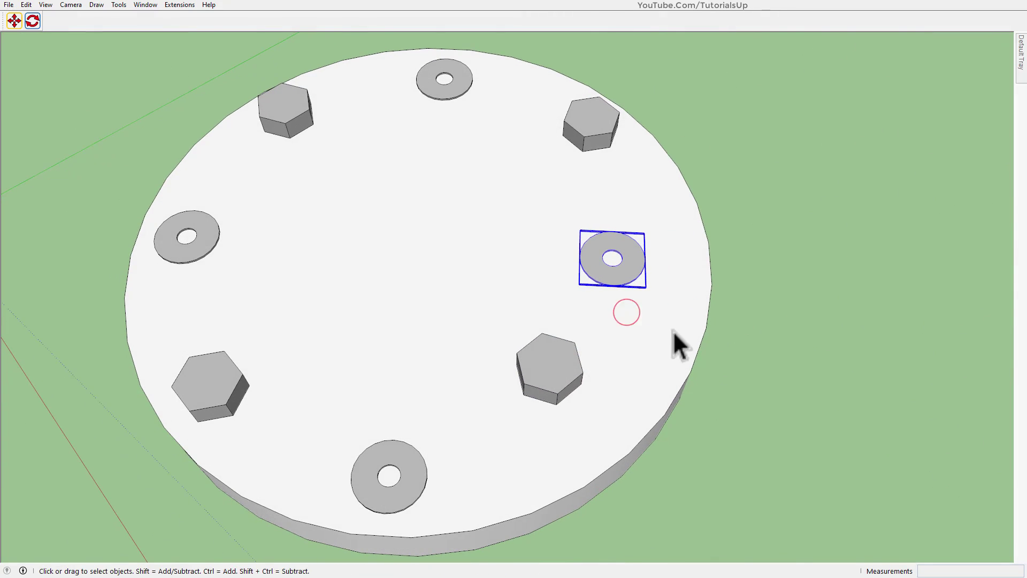
scroll(672, 331, down, 3)
click(817, 406)
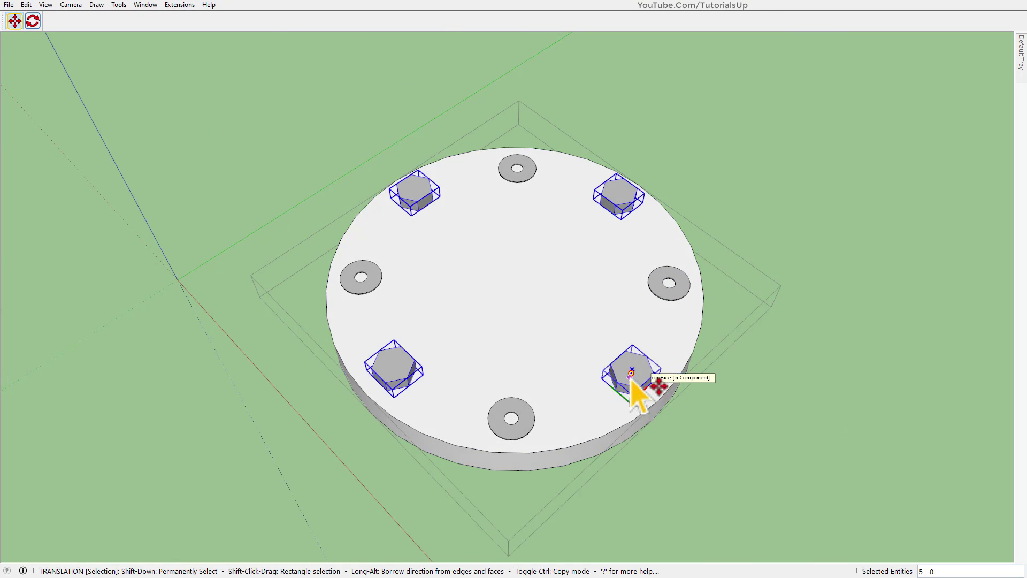
Step: Slide all bolts and washers inward together using Alt Individual mode
scroll(680, 310, up, 2)
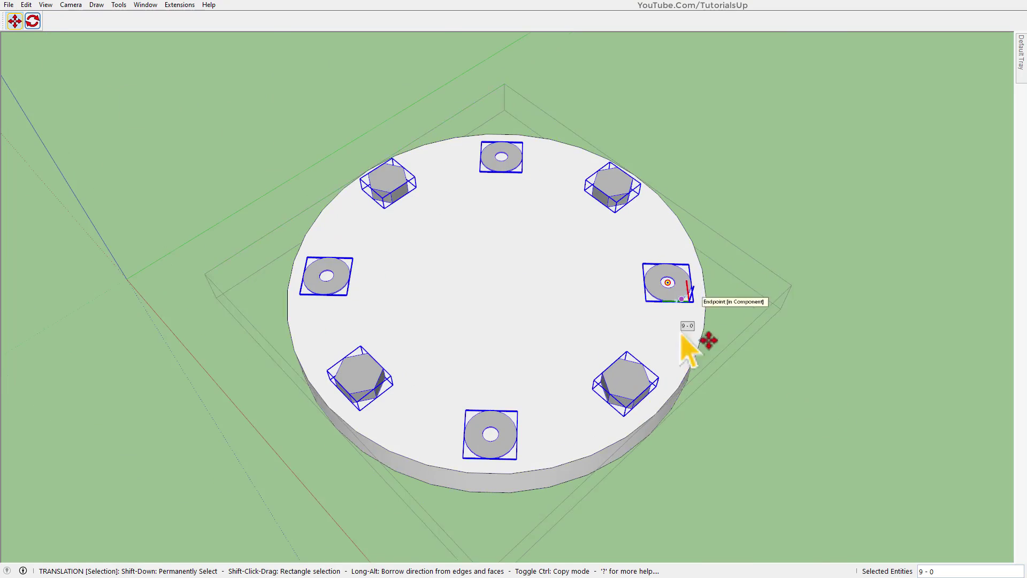
scroll(631, 388, up, 2)
scroll(628, 379, up, 1)
click(625, 380)
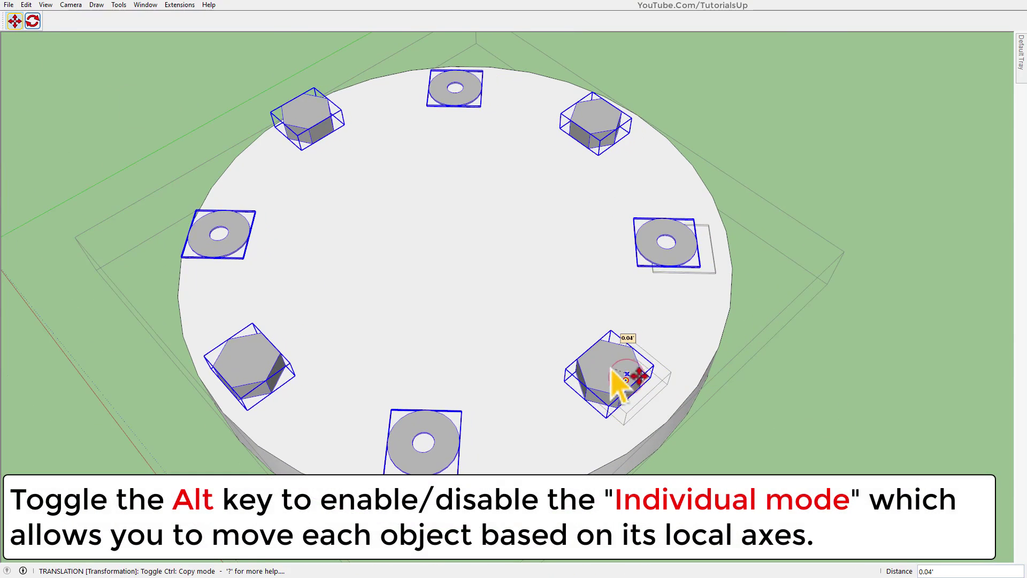
key(alt)
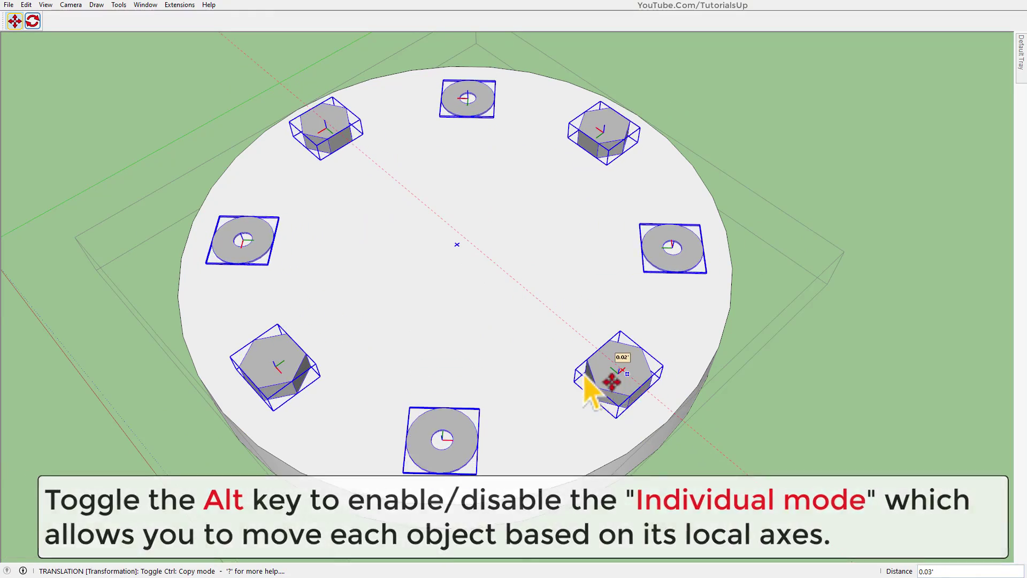
click(548, 351)
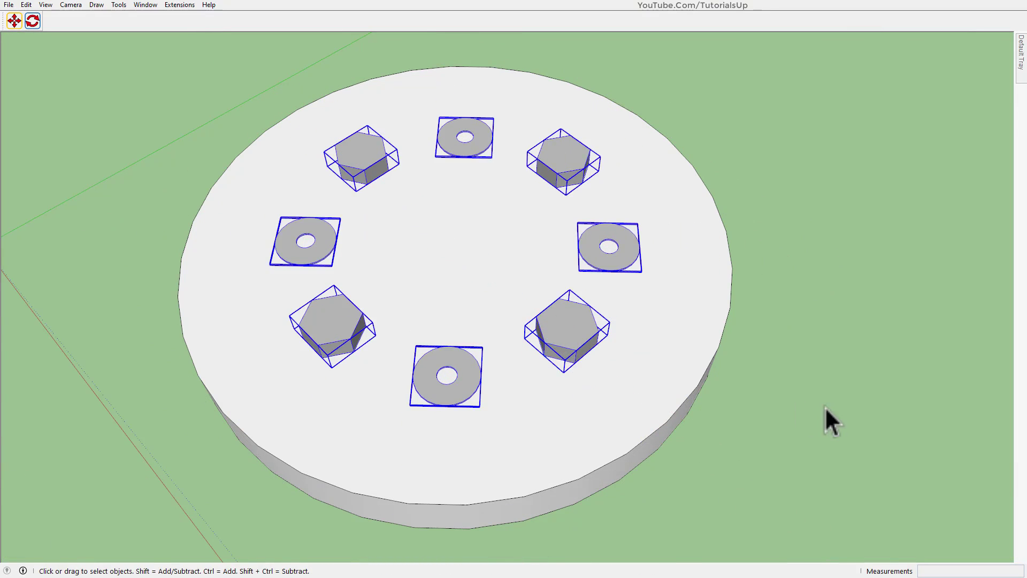
Step: Zoom in, then select and deselect the glass table group
scroll(262, 342, down, 5)
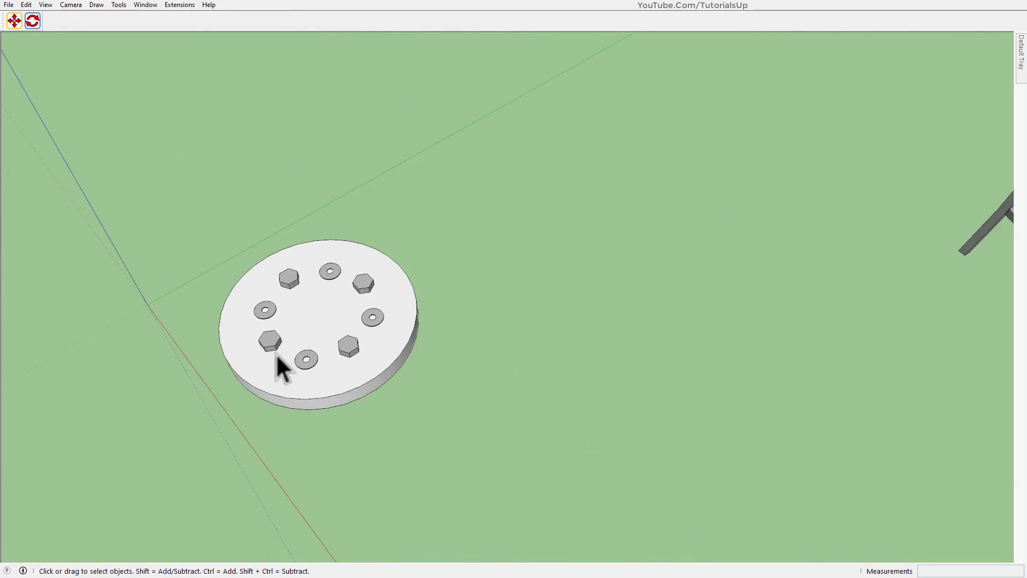
scroll(270, 337, down, 3)
scroll(278, 339, down, 3)
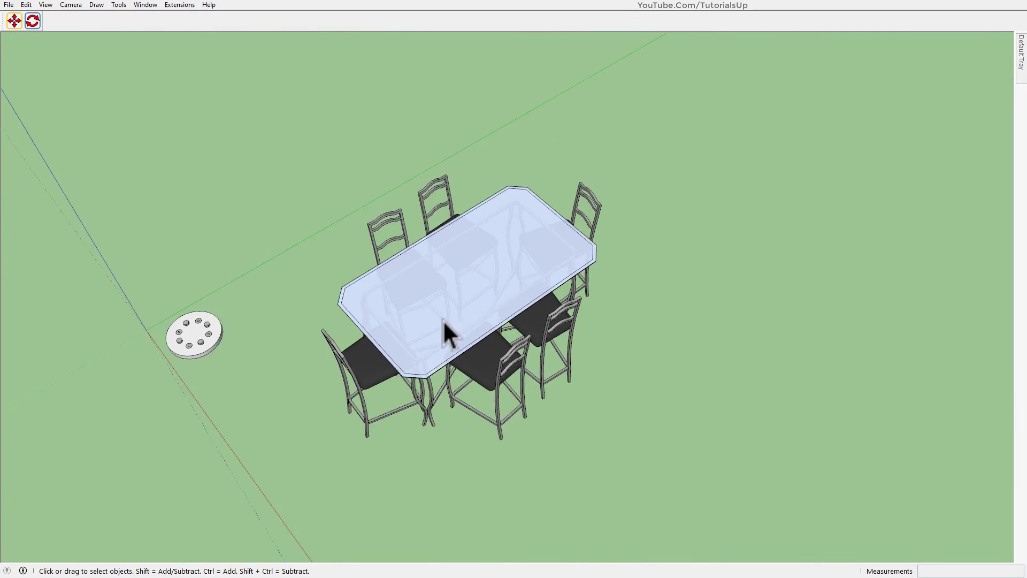
scroll(460, 347, up, 3)
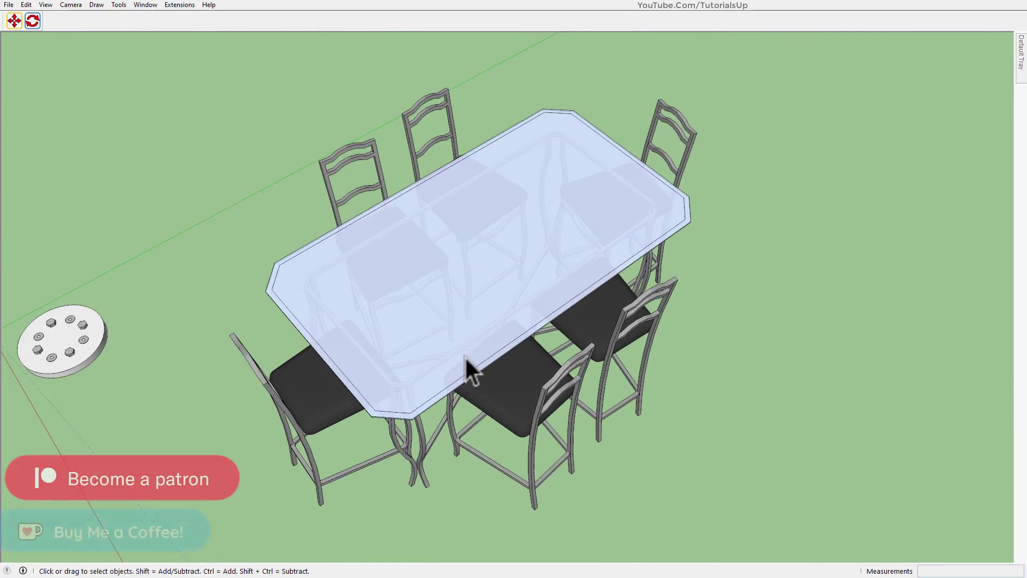
scroll(535, 299, down, 1)
scroll(556, 294, down, 3)
click(554, 292)
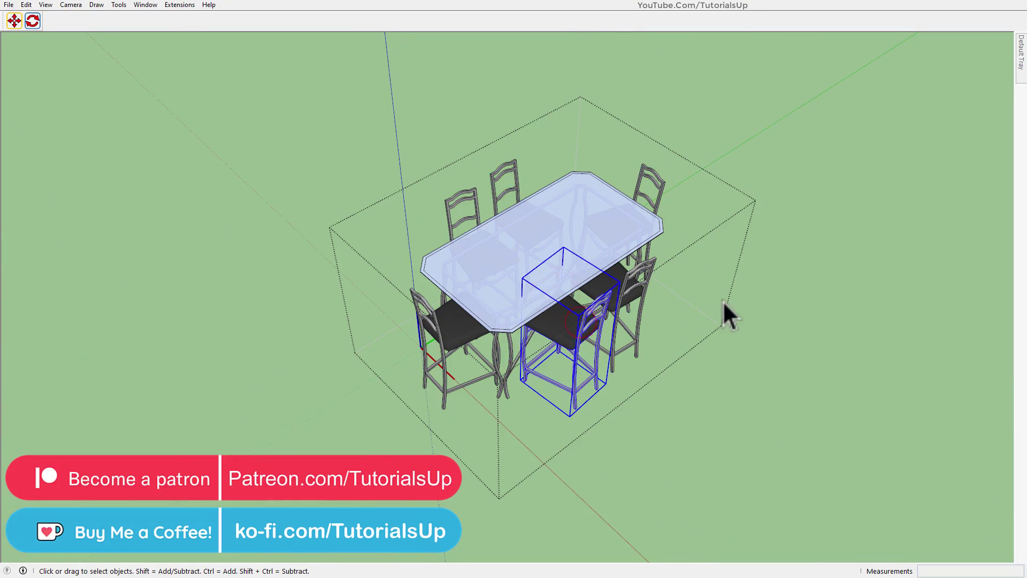
click(723, 300)
Step: Select all six chairs with FredoSketch Move
scroll(776, 309, up, 2)
scroll(779, 310, up, 2)
scroll(557, 275, up, 1)
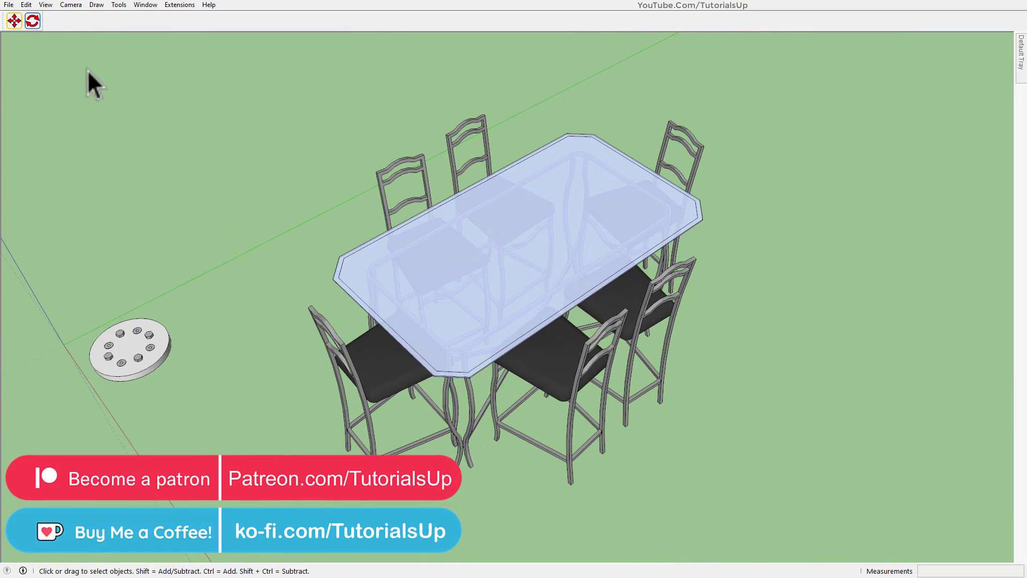
click(13, 20)
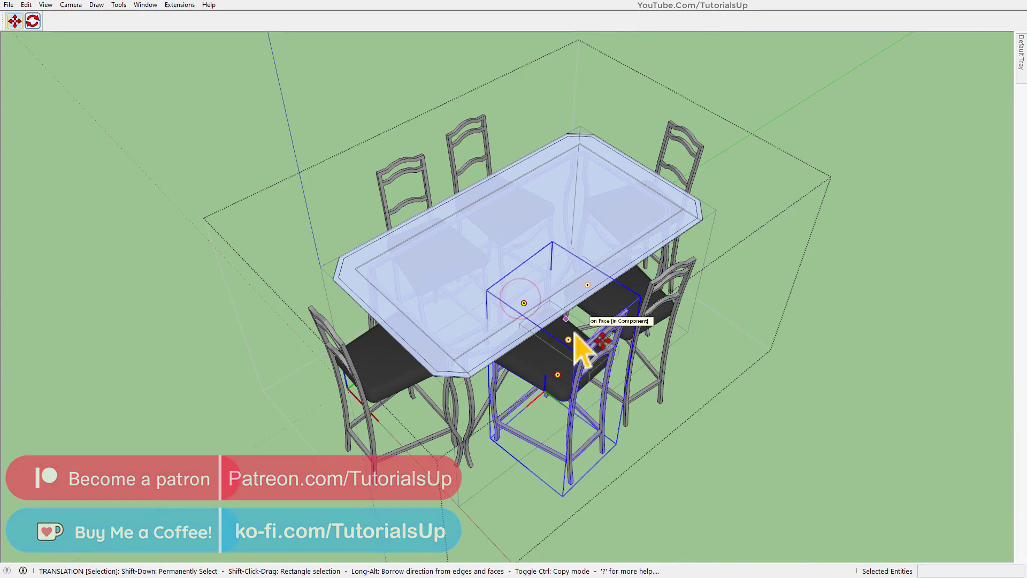
click(598, 366)
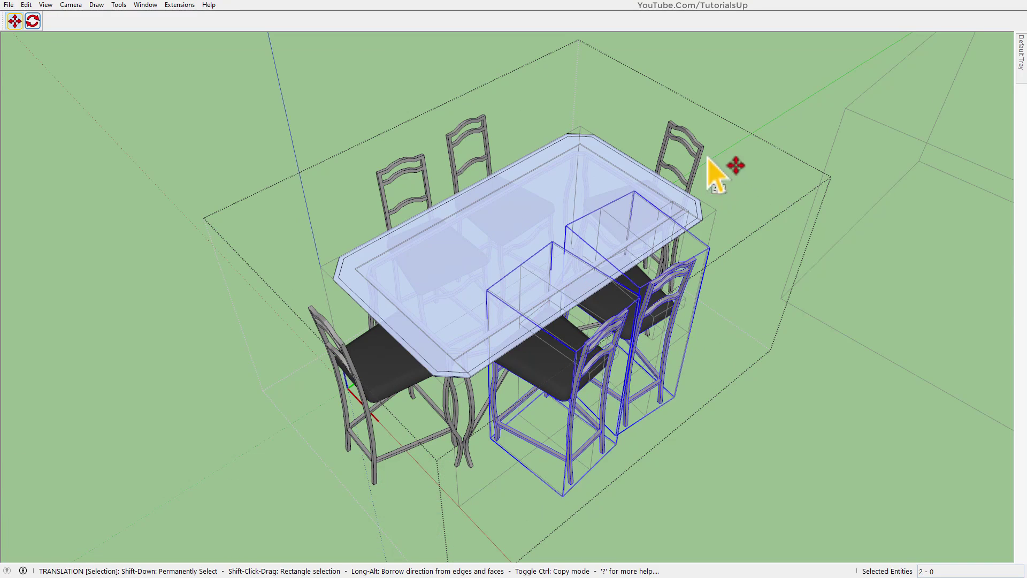
key(shift)
key(shift)
key(shift)
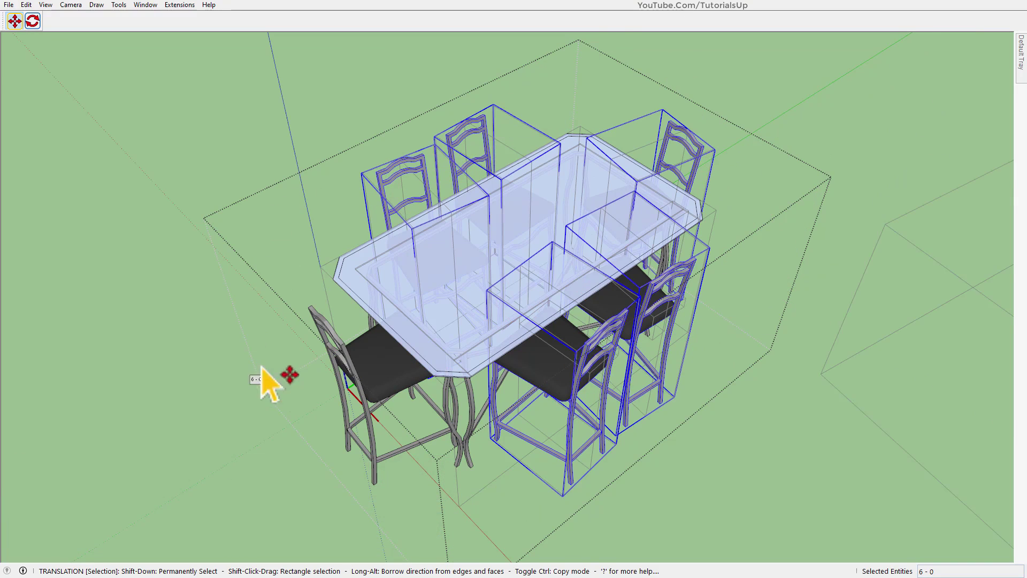
key(shift)
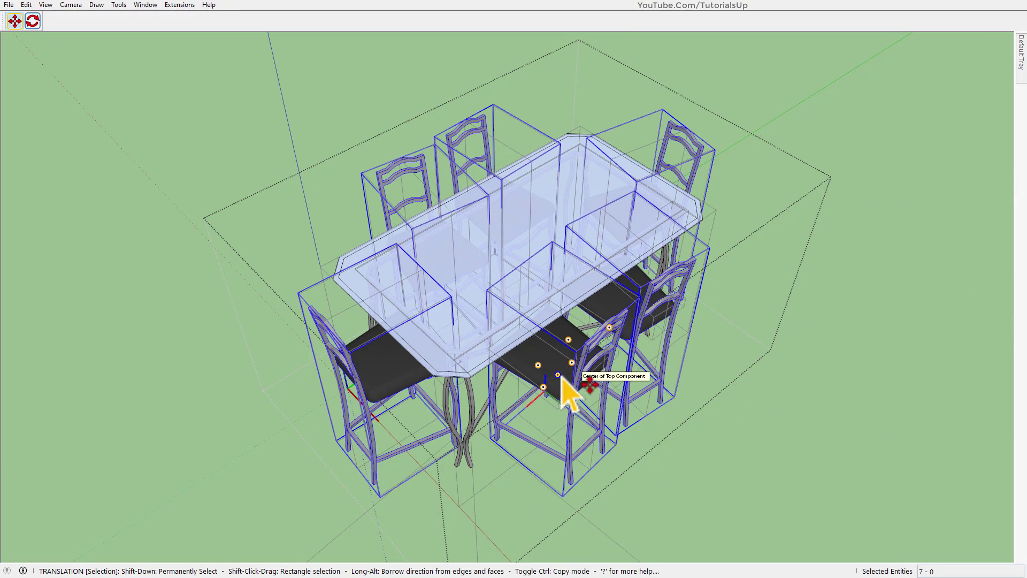
Step: Move each chair 0.91' outward along its own direction using Individual mode (Alt)
click(559, 375)
key(alt)
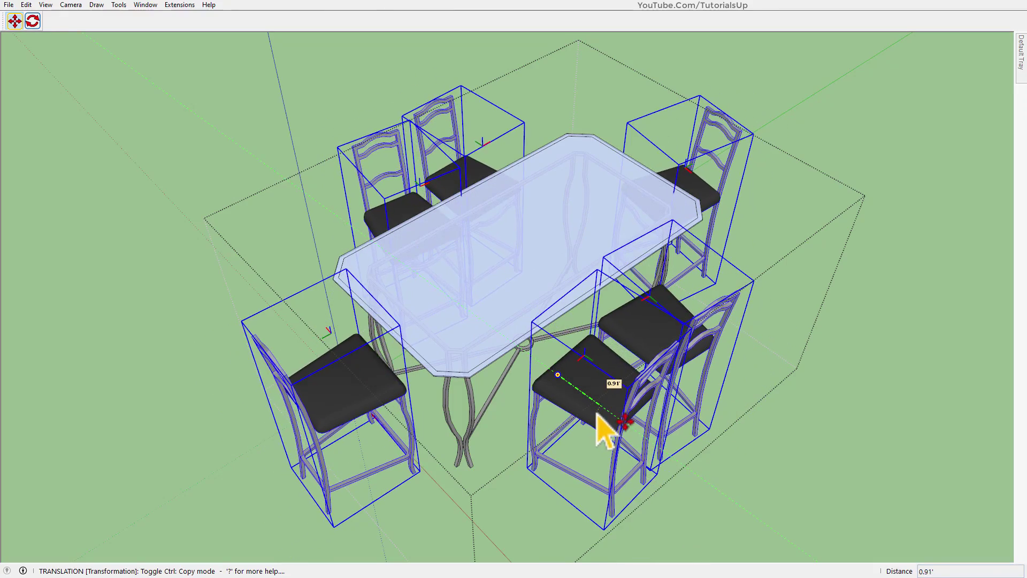
click(597, 413)
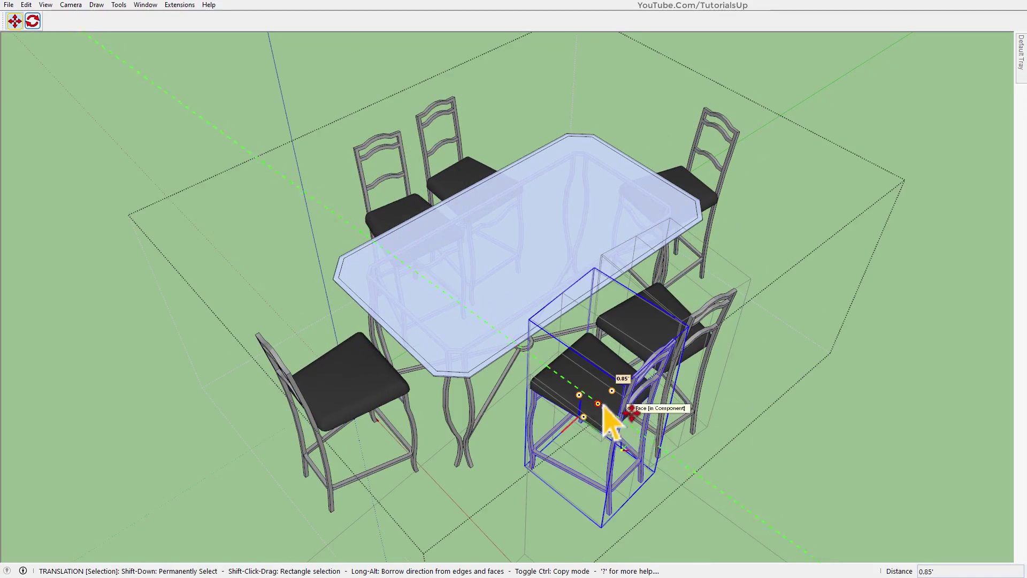
key(space)
middle_drag(581, 400, 321, 163)
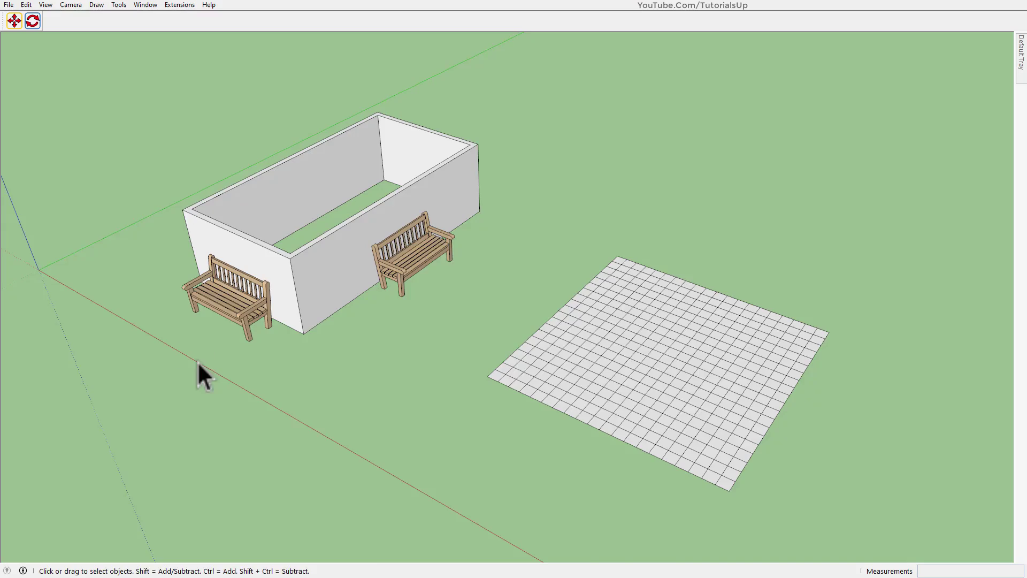
Step: Move the first wooden bench 1.49' toward the building wall
mouse_move(202, 373)
middle_down()
mouse_move(564, 305)
mouse_move(344, 435)
mouse_move(367, 318)
middle_up()
scroll(195, 349, up, 5)
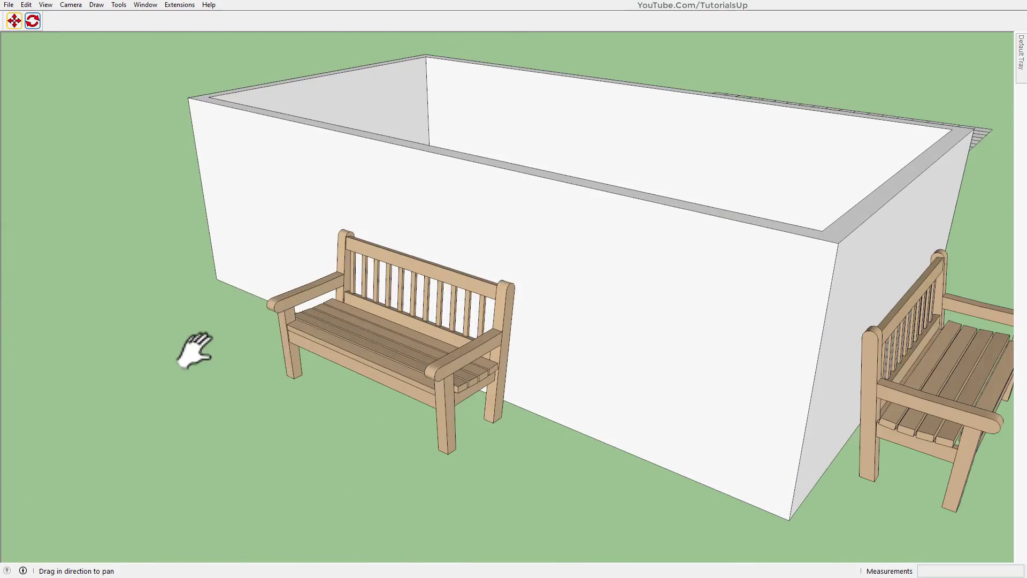
middle_drag(194, 348, 372, 377)
click(13, 23)
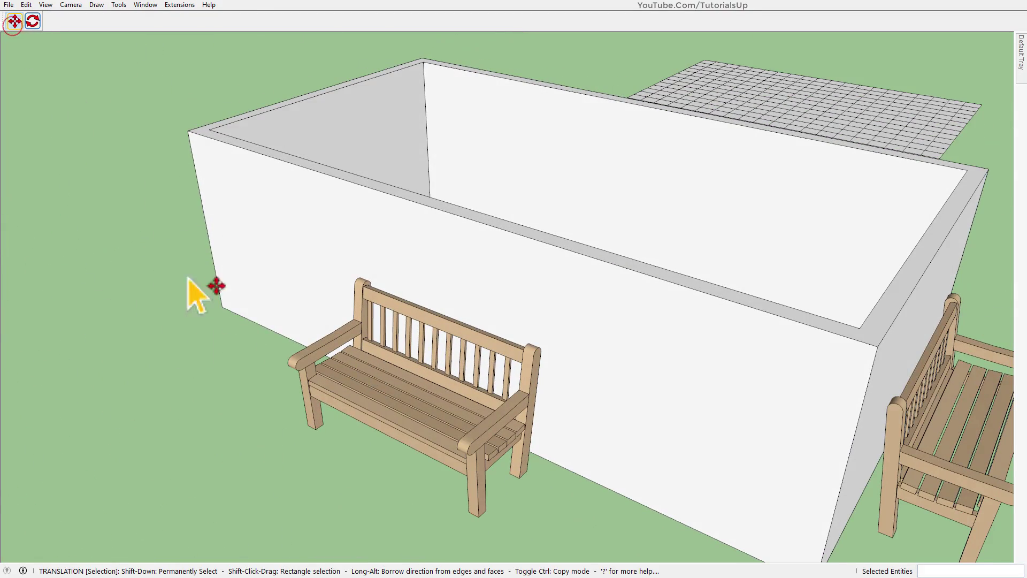
click(407, 407)
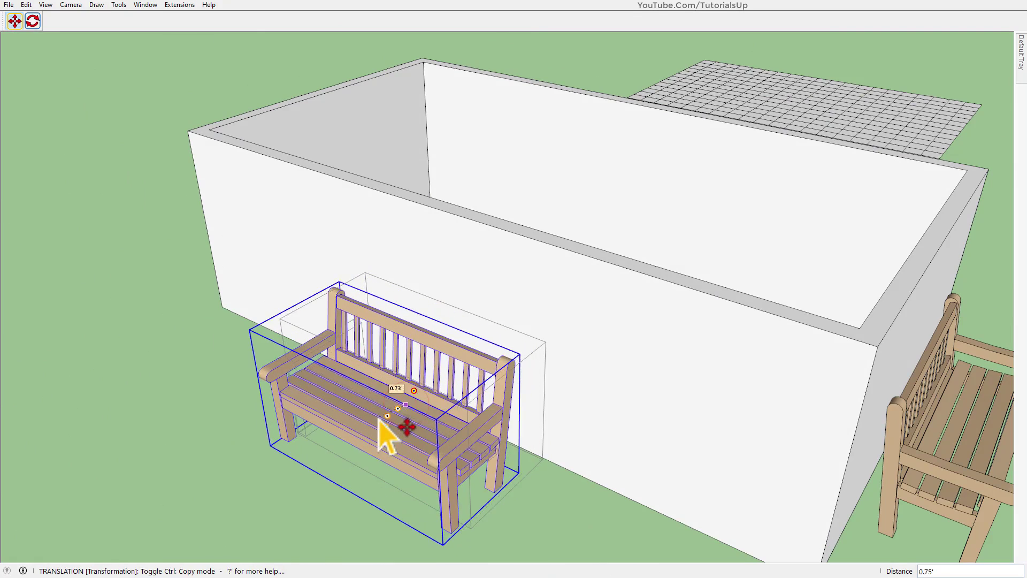
click(375, 443)
scroll(191, 402, down, 3)
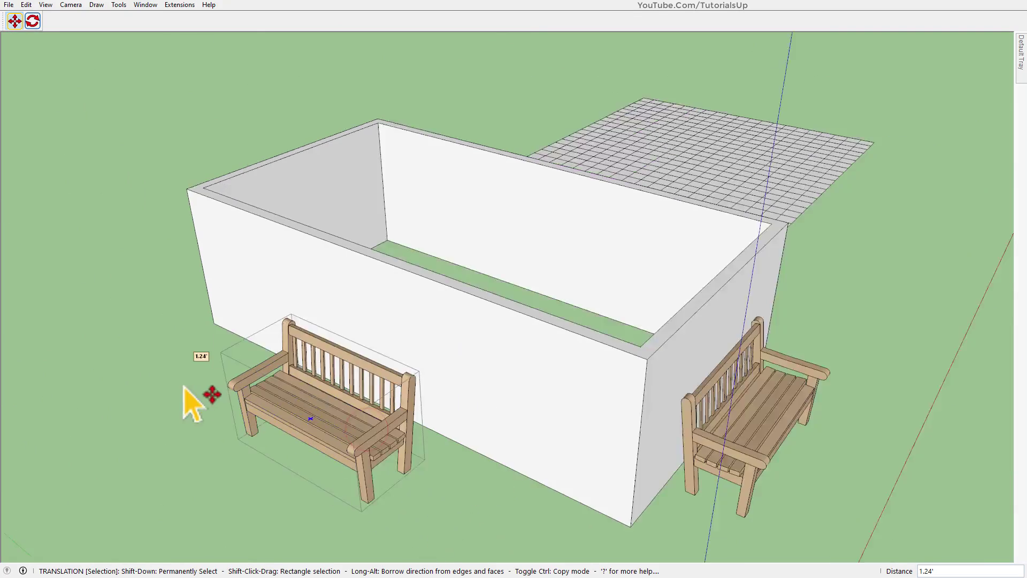
mouse_move(191, 402)
middle_down()
mouse_move(348, 447)
mouse_move(407, 433)
middle_up()
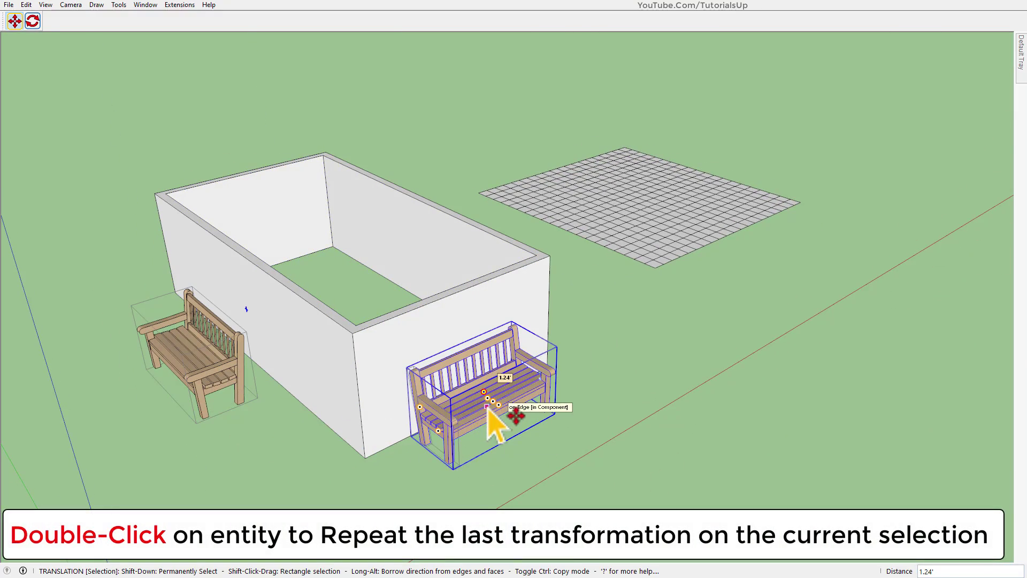
Step: Repeat the 1.49' move on the second bench by double-clicking it
double_click(486, 407)
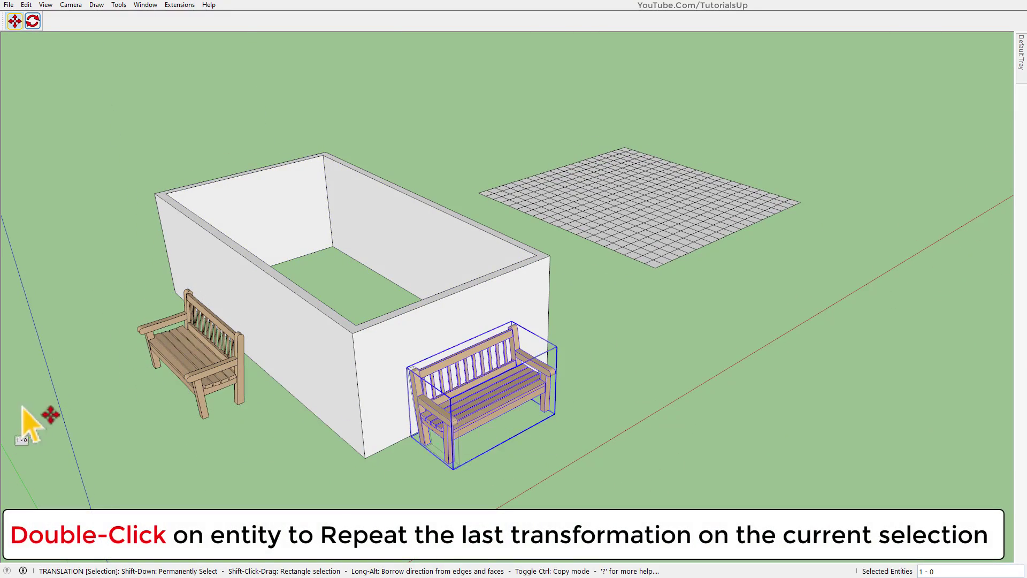
scroll(114, 411, up, 1)
scroll(268, 375, up, 2)
scroll(287, 335, up, 2)
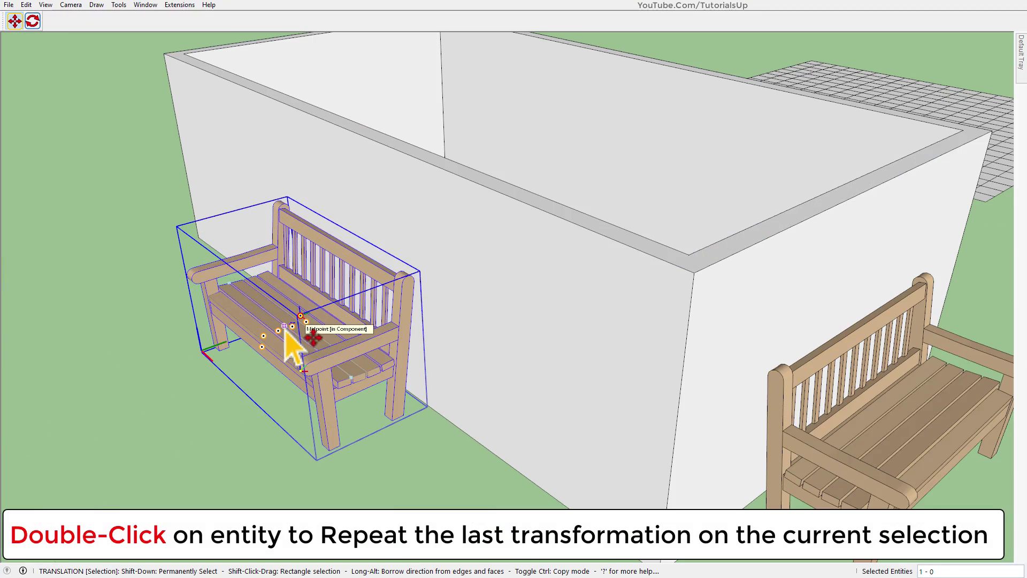
Step: Reposition the left bench beside the building's side wall
click(292, 327)
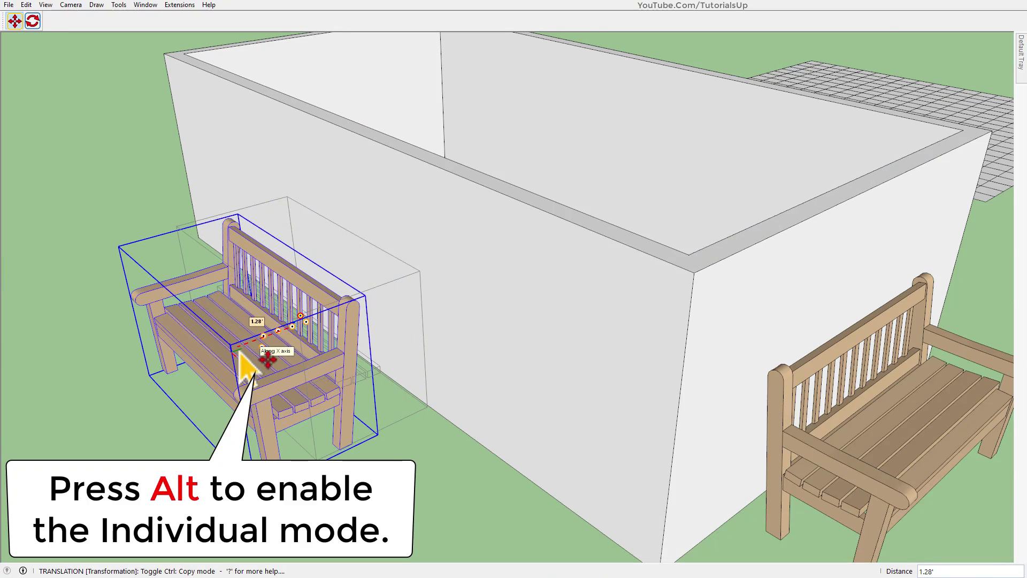
click(240, 355)
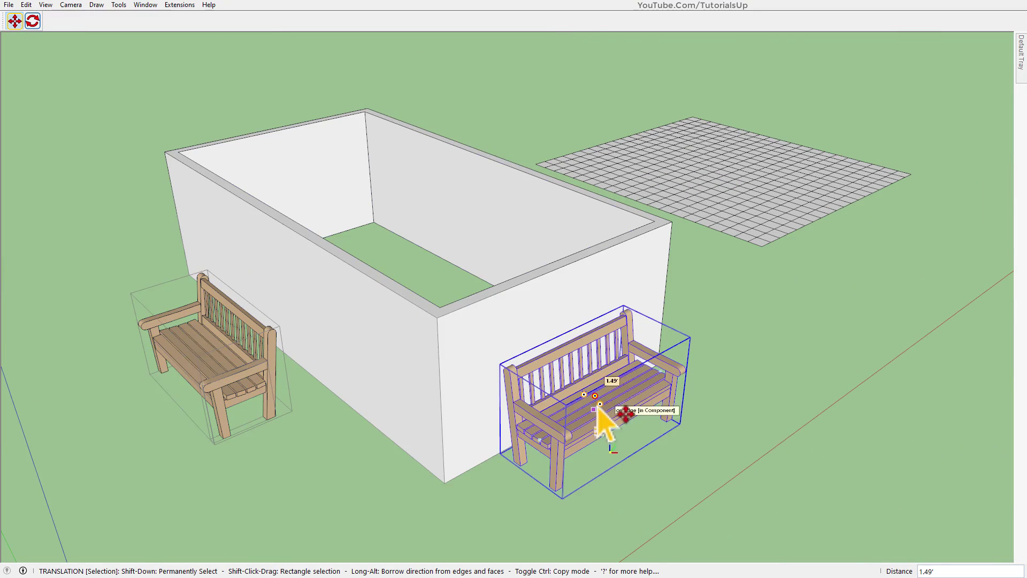
middle_drag(620, 415, 390, 458)
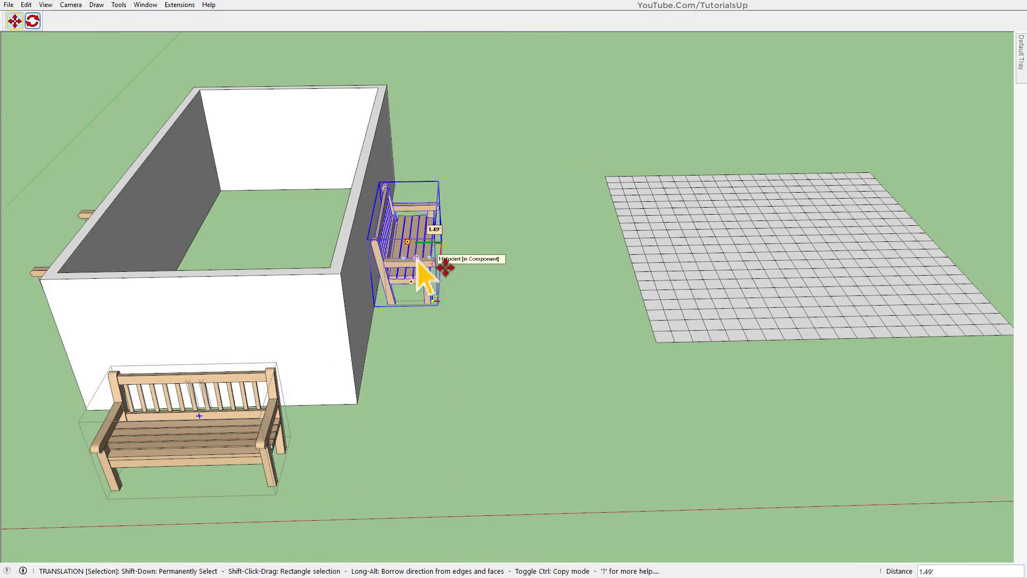
click(423, 276)
middle_drag(443, 291, 208, 455)
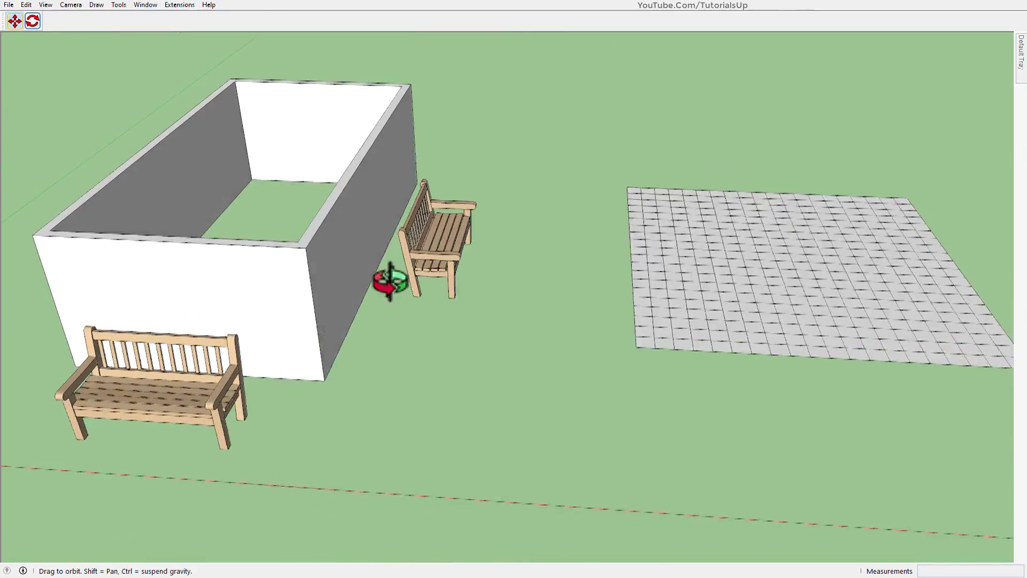
key(space)
scroll(625, 360, up, 2)
mouse_move(624, 361)
middle_down()
mouse_move(398, 480)
mouse_move(675, 460)
middle_up()
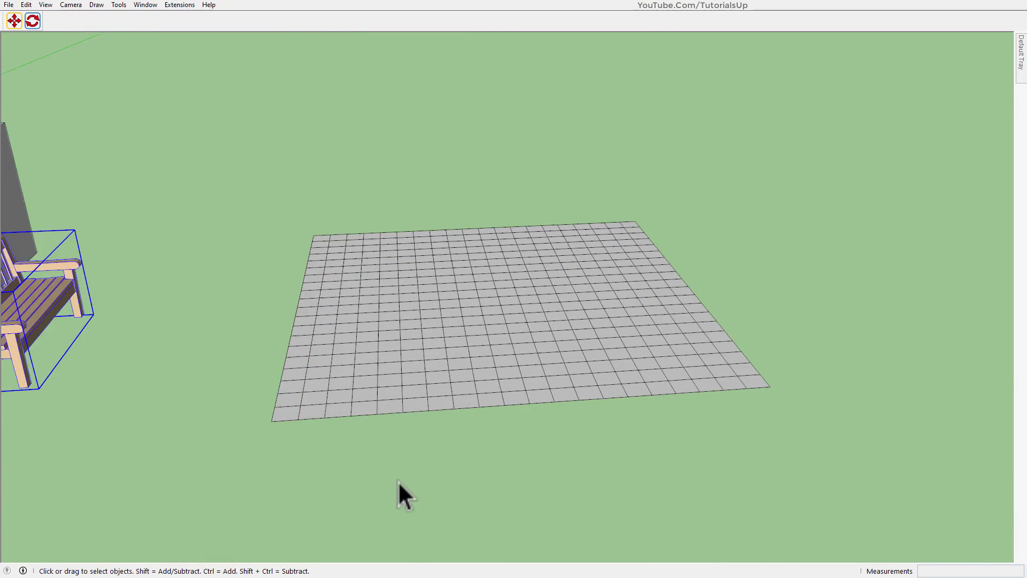
Step: Raise grid vertices into smooth bumps about 1.80' high, repeating the raise by double-click
click(13, 23)
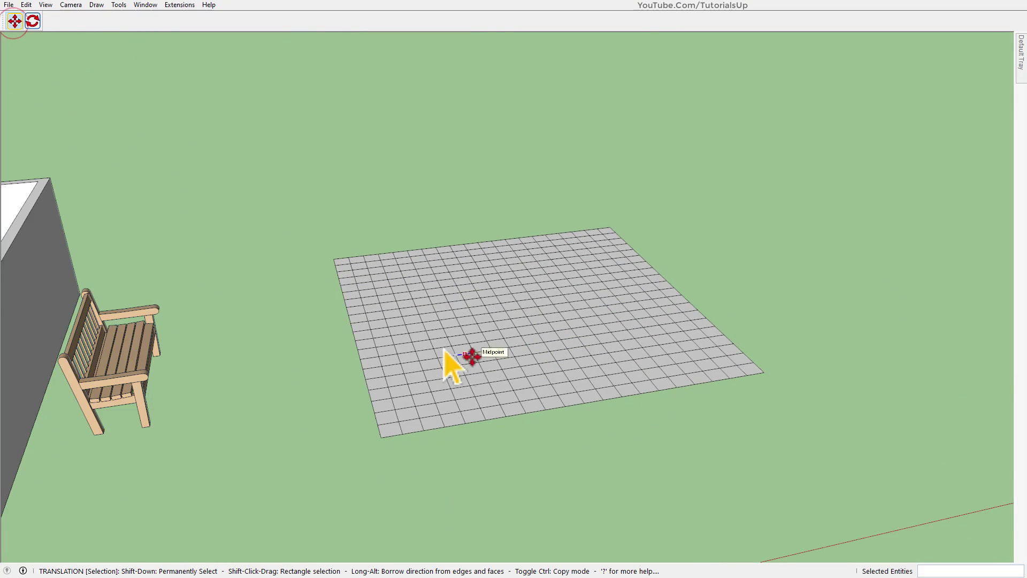
click(437, 353)
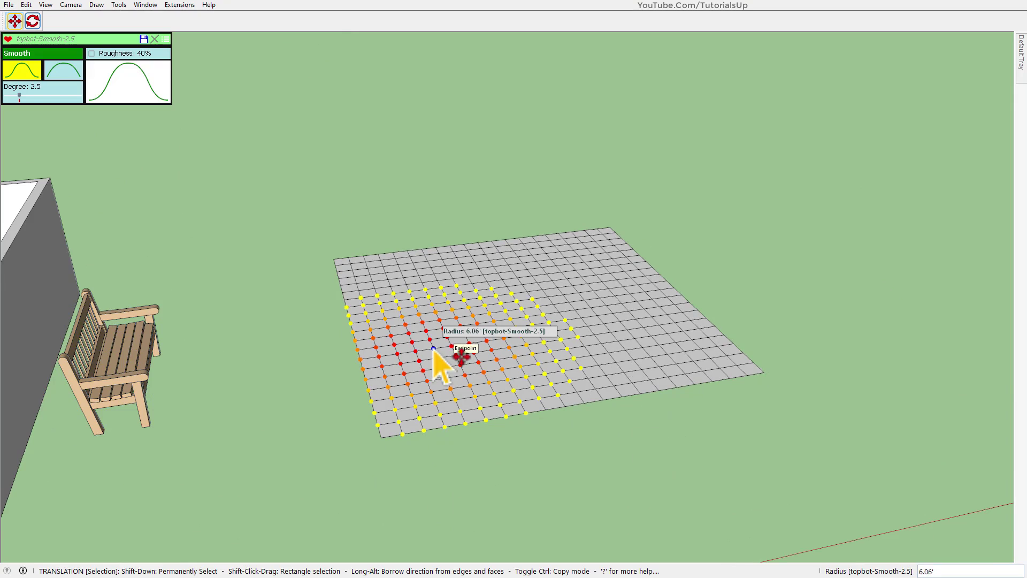
drag(434, 350, 292, 323)
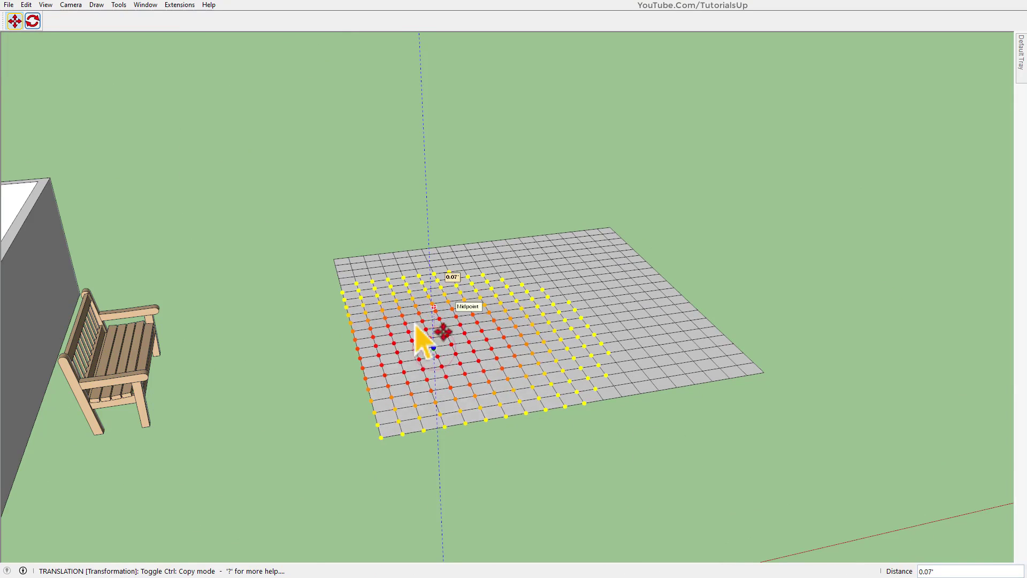
middle_drag(292, 324, 522, 246)
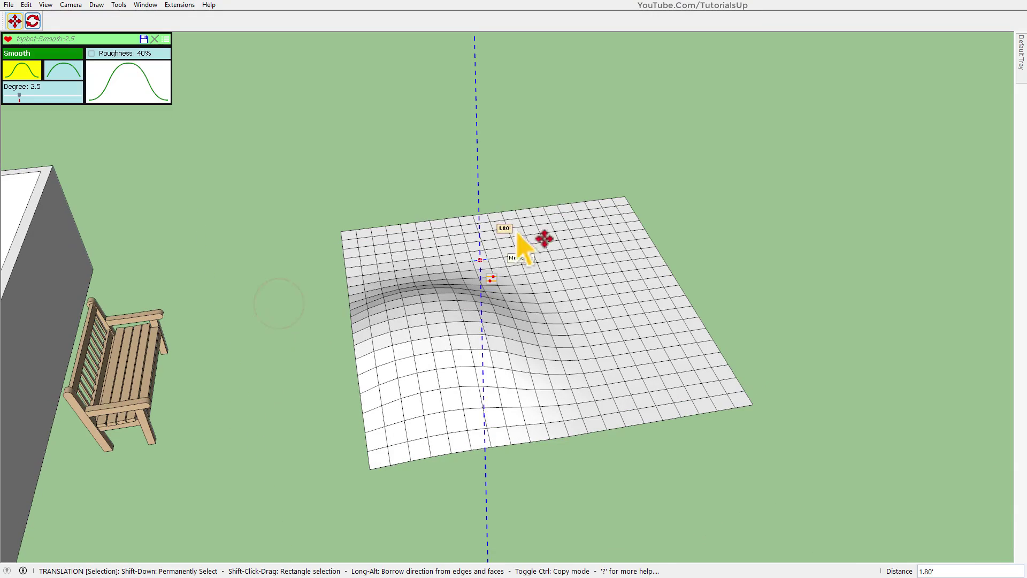
double_click(484, 250)
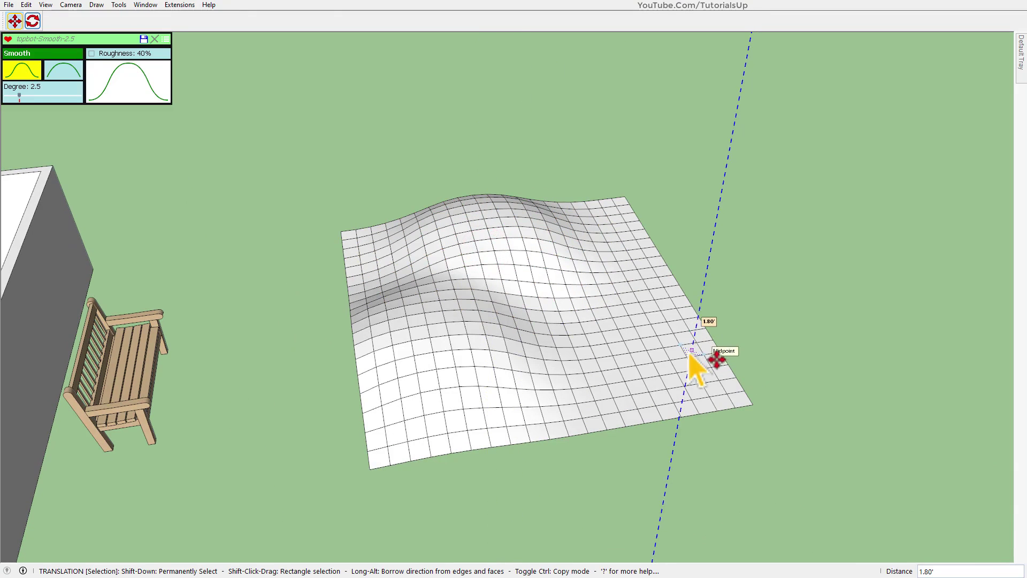
drag(651, 325, 653, 263)
middle_drag(653, 264, 480, 321)
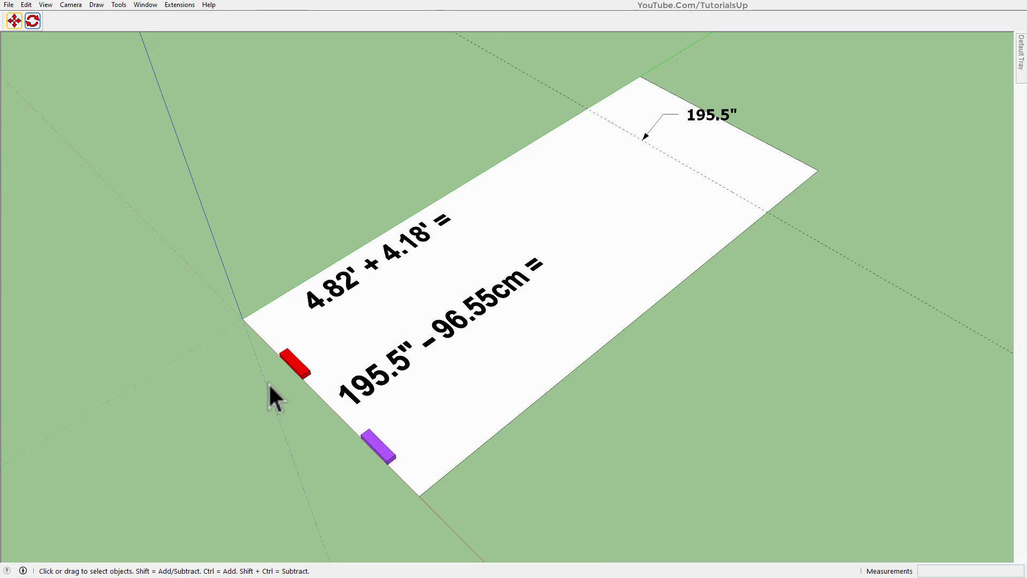
Step: Zoom in on the white slab labelled with arithmetic expressions
scroll(355, 293, up, 5)
Step: Move the red block 9.00' along the slab by entering 4.82'+4.18'
scroll(344, 217, up, 3)
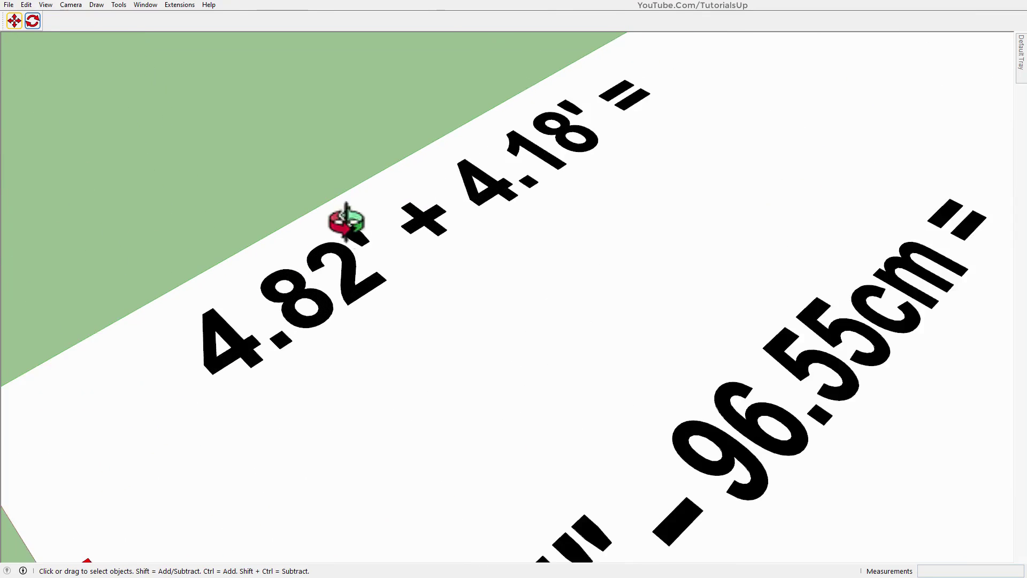
middle_drag(344, 217, 280, 291)
scroll(579, 349, down, 3)
mouse_move(537, 204)
middle_down()
mouse_move(508, 268)
mouse_move(503, 360)
mouse_move(332, 466)
middle_up()
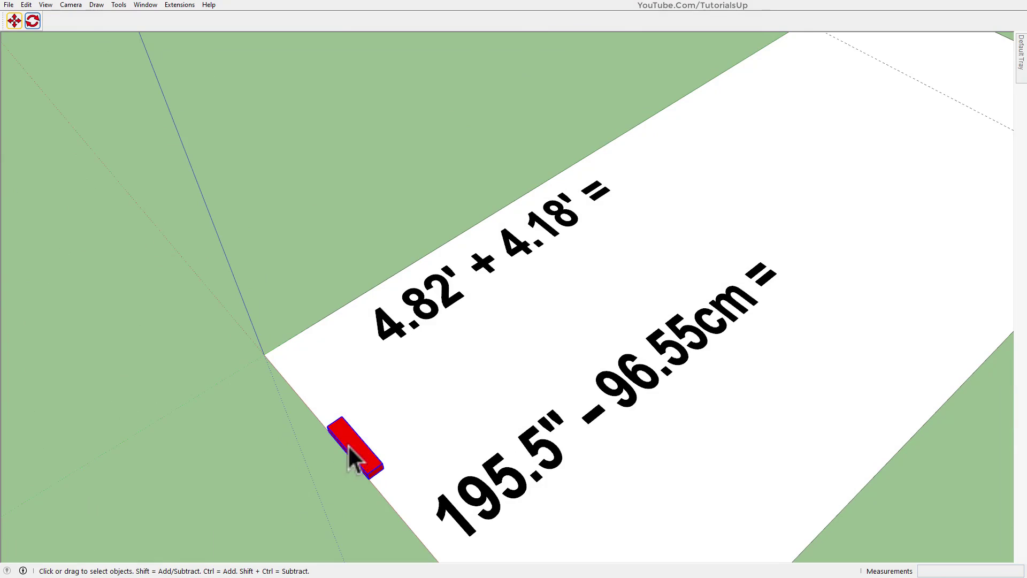
click(15, 22)
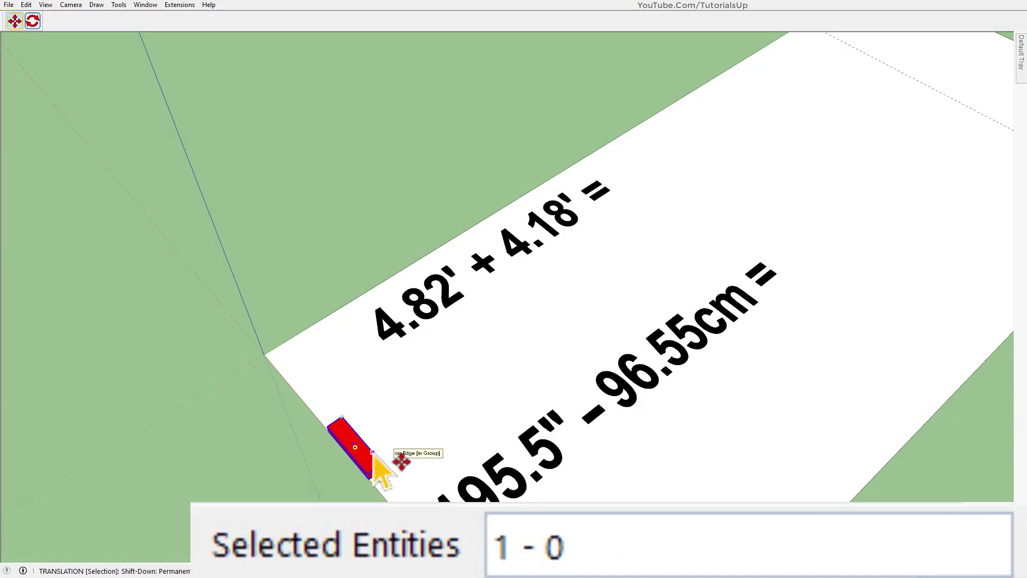
click(354, 447)
text(4.82'+4.18')
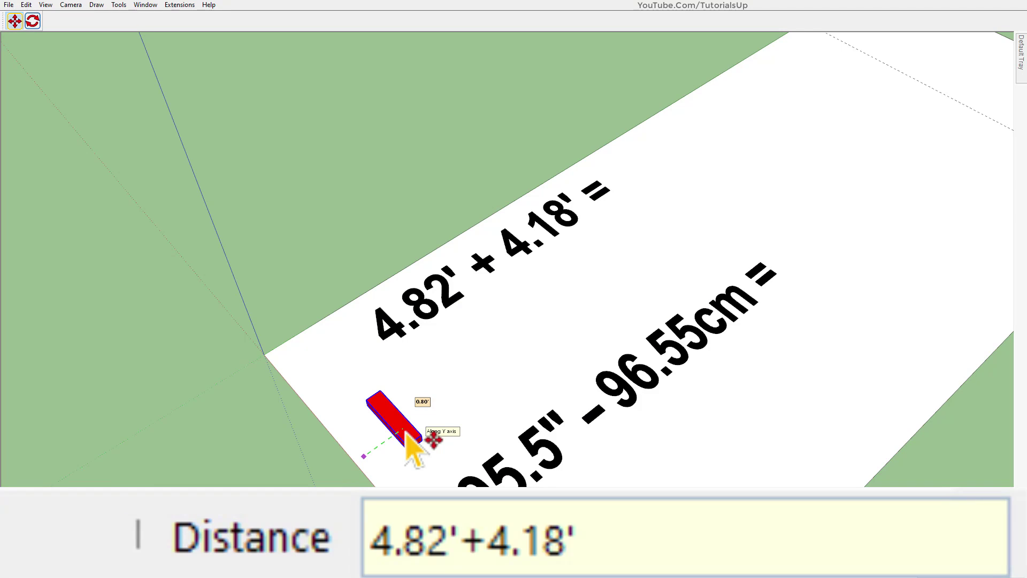
key(Return)
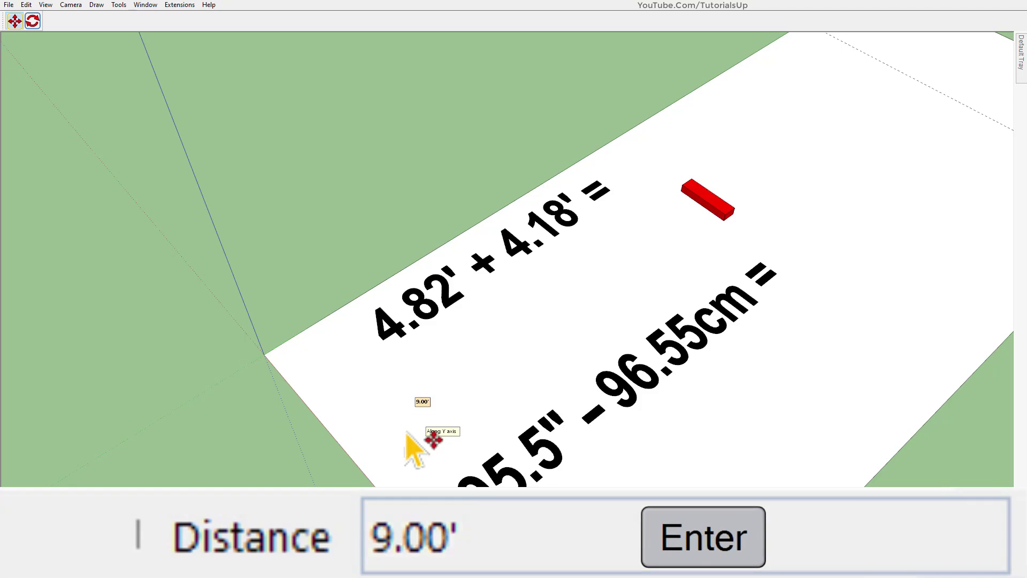
key(space)
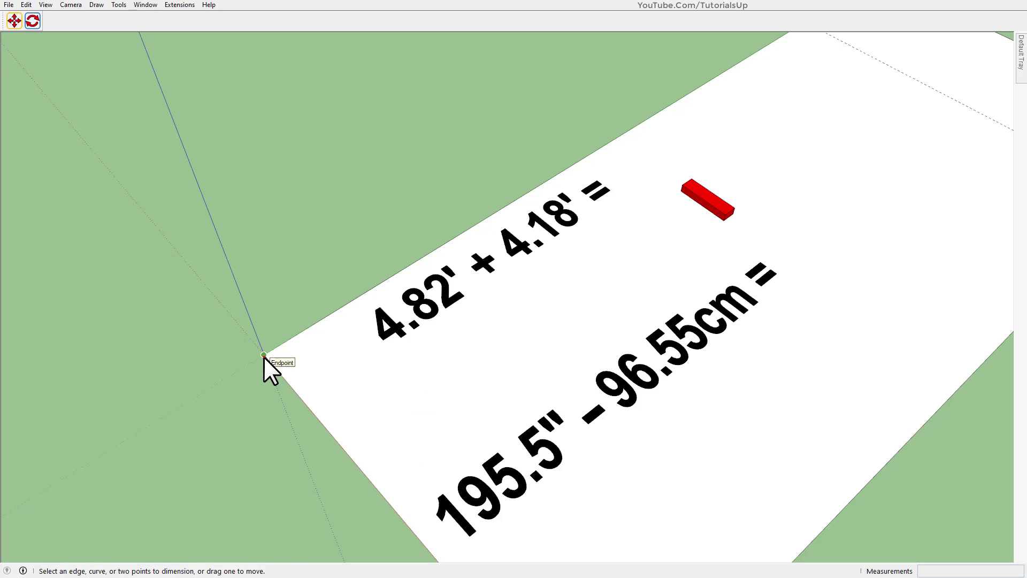
Step: Add a 9.00' dimension from the slab corner to the red block
click(263, 354)
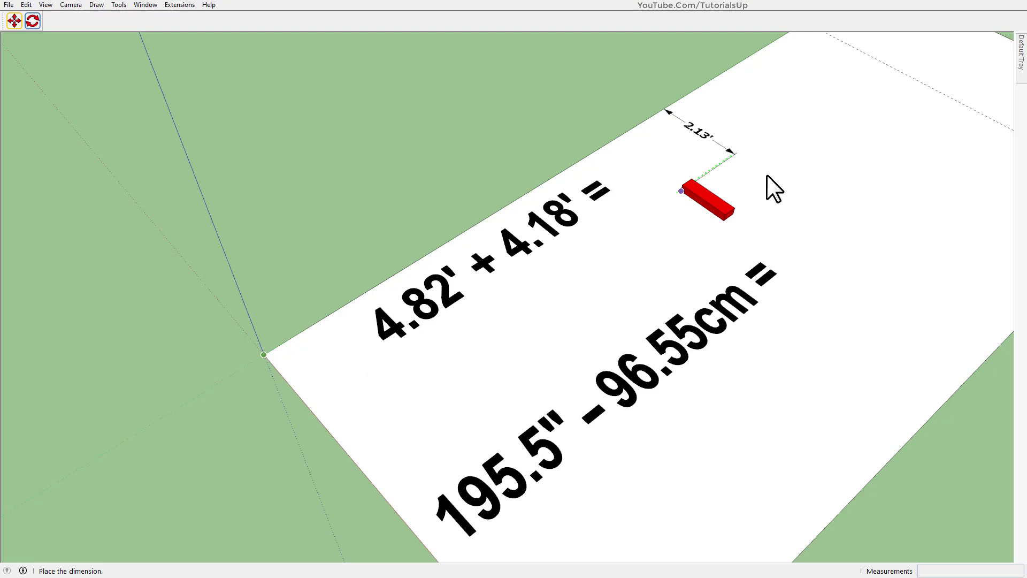
click(730, 221)
key(space)
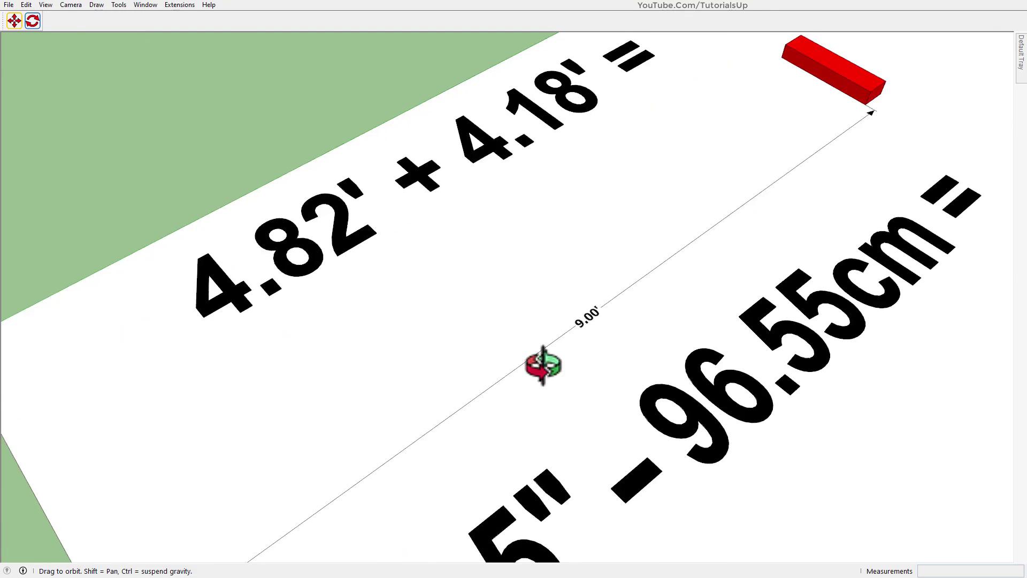
middle_drag(556, 362, 470, 408)
scroll(541, 315, down, 3)
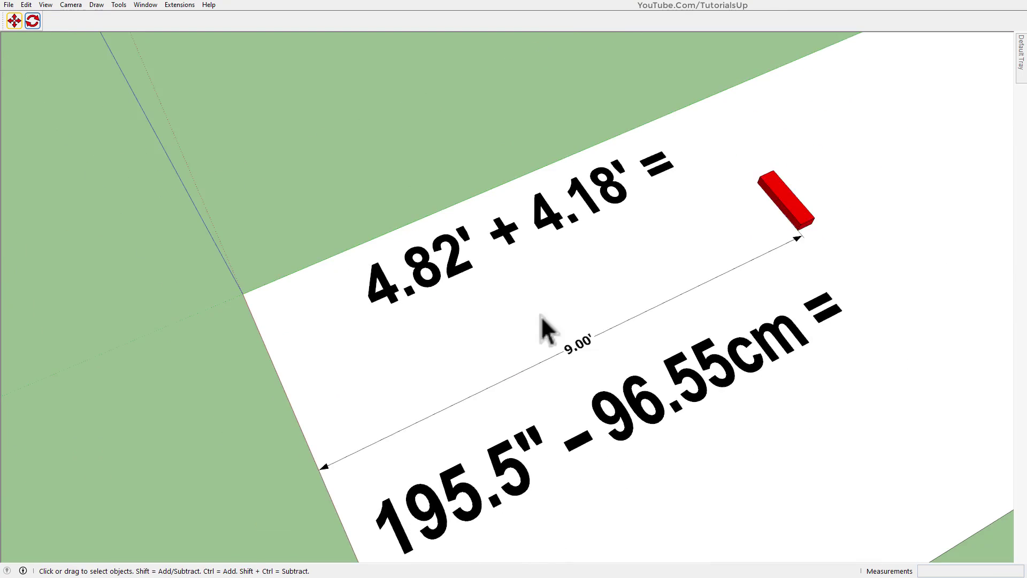
scroll(706, 482, down, 2)
mouse_move(706, 478)
middle_down()
mouse_move(835, 378)
mouse_move(284, 366)
mouse_move(818, 208)
middle_up()
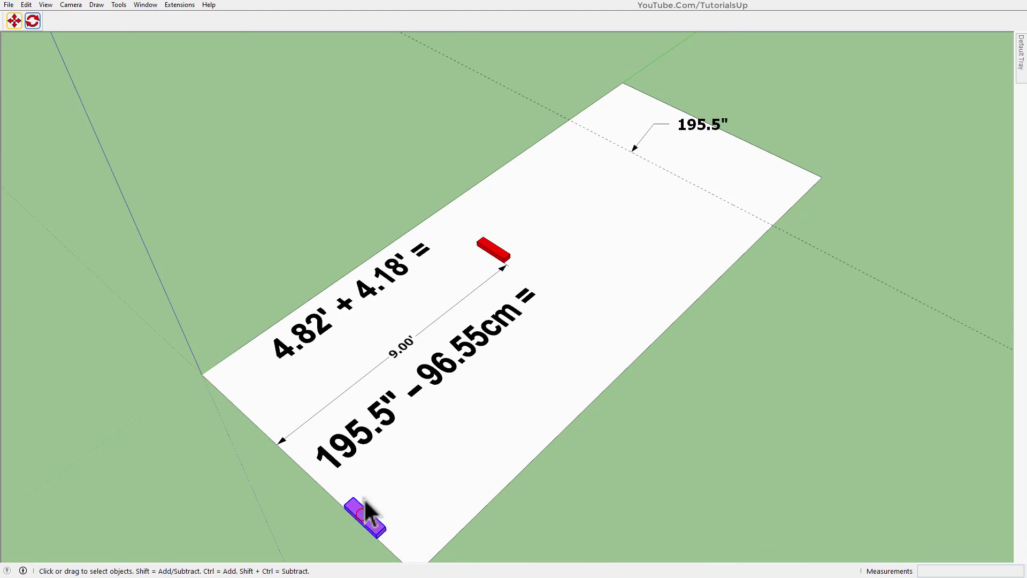
Step: Move the purple bar along the plane by 195.5"-96.55cm typed in the Measurements box
click(13, 21)
click(381, 508)
text(195.5)
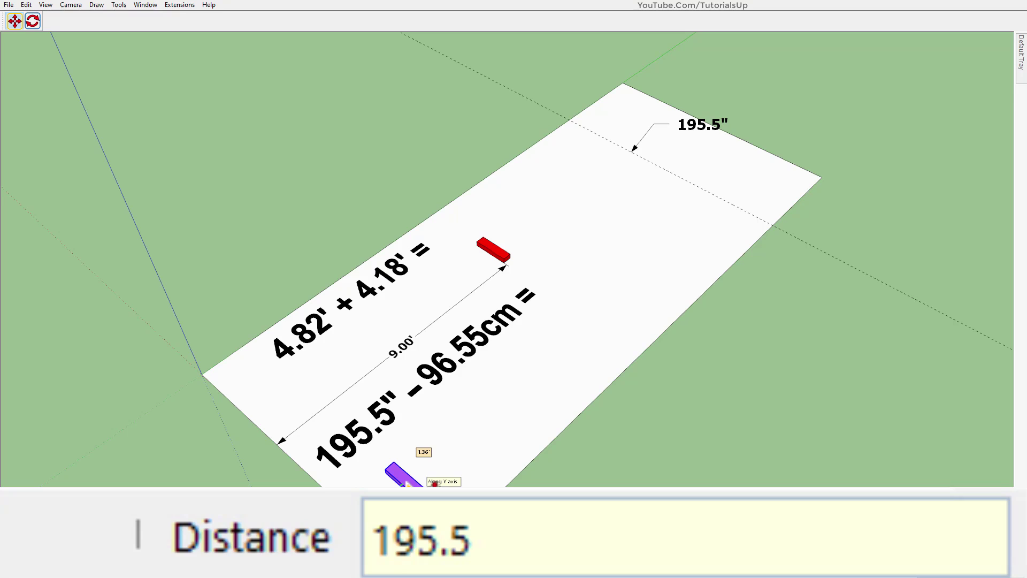
text("-96.55cm)
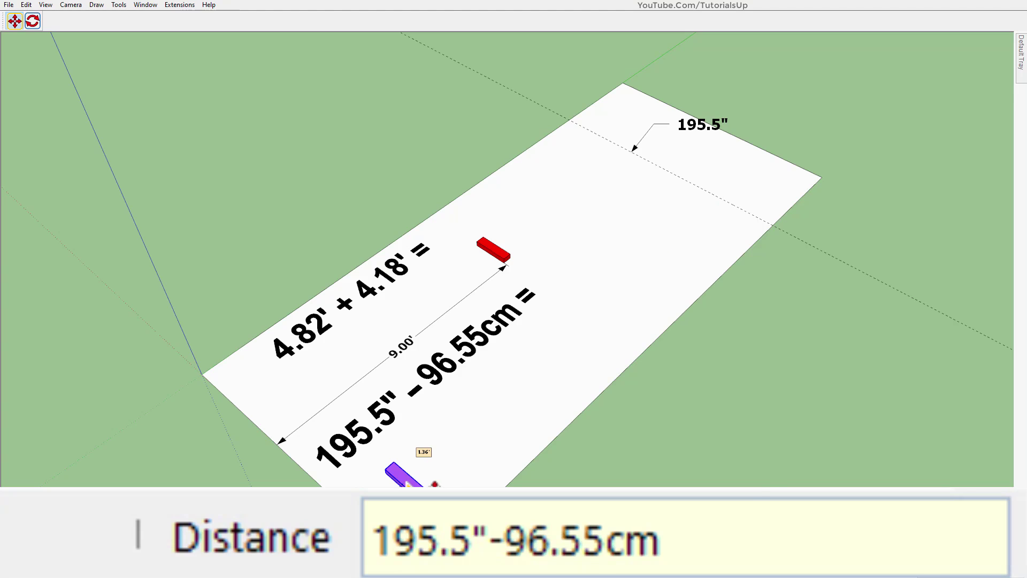
key(Return)
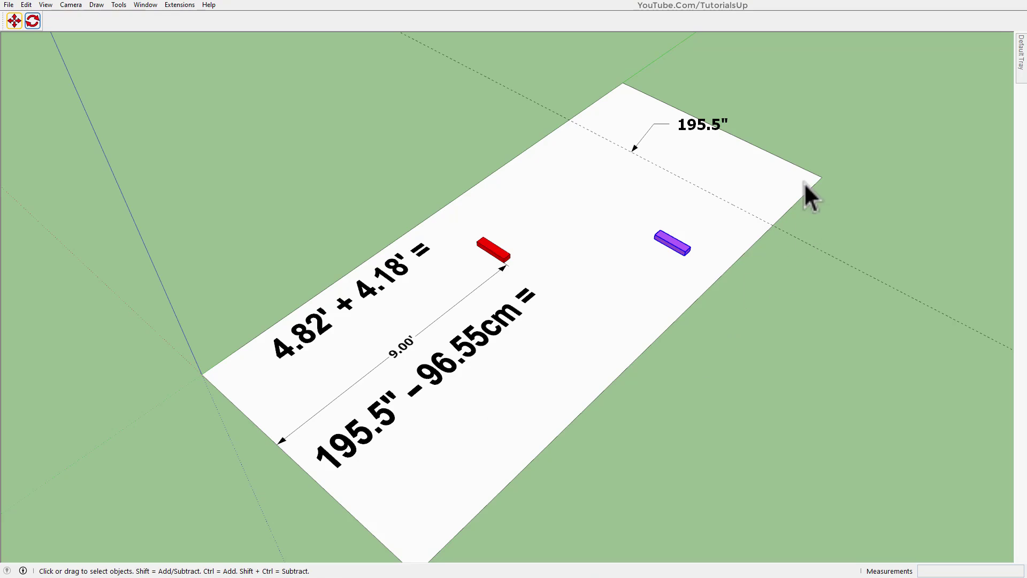
scroll(252, 412, up, 3)
scroll(361, 355, up, 2)
scroll(210, 408, down, 3)
scroll(629, 214, down, 2)
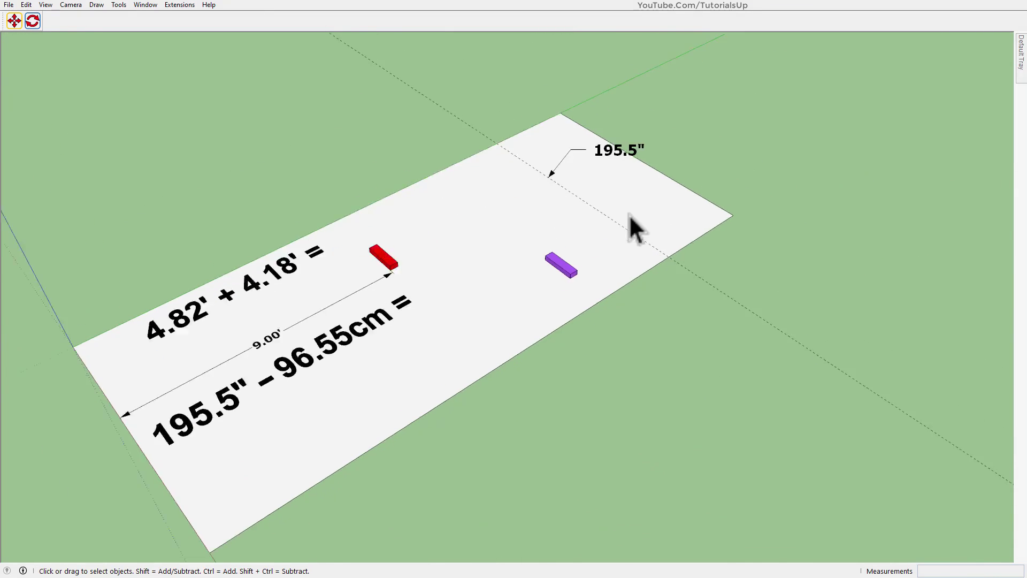
scroll(628, 214, up, 3)
middle_drag(672, 223, 444, 182)
Step: Set the model's length units to Centimeters in Model Info
click(176, 5)
mouse_move(145, 4)
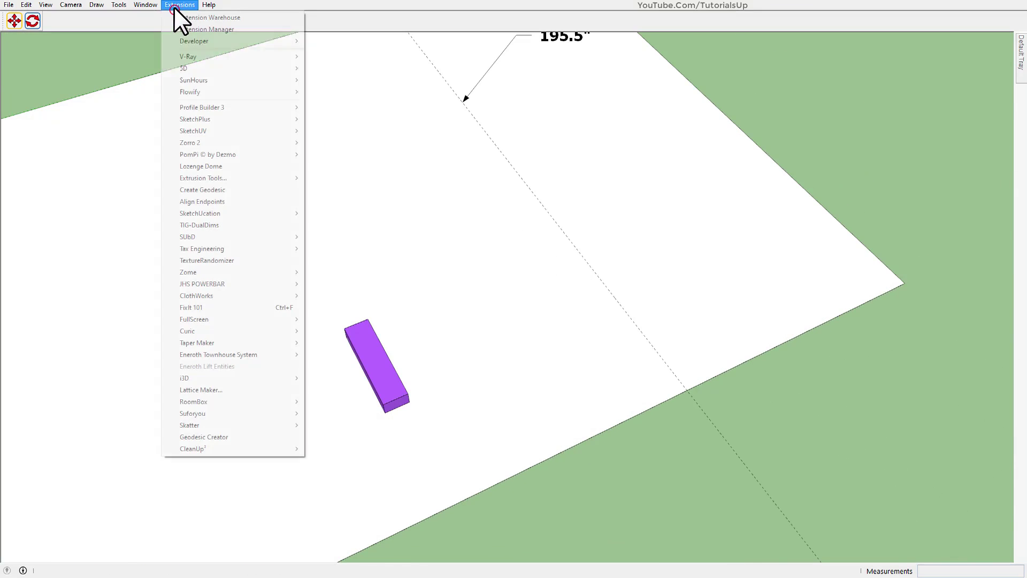
click(186, 73)
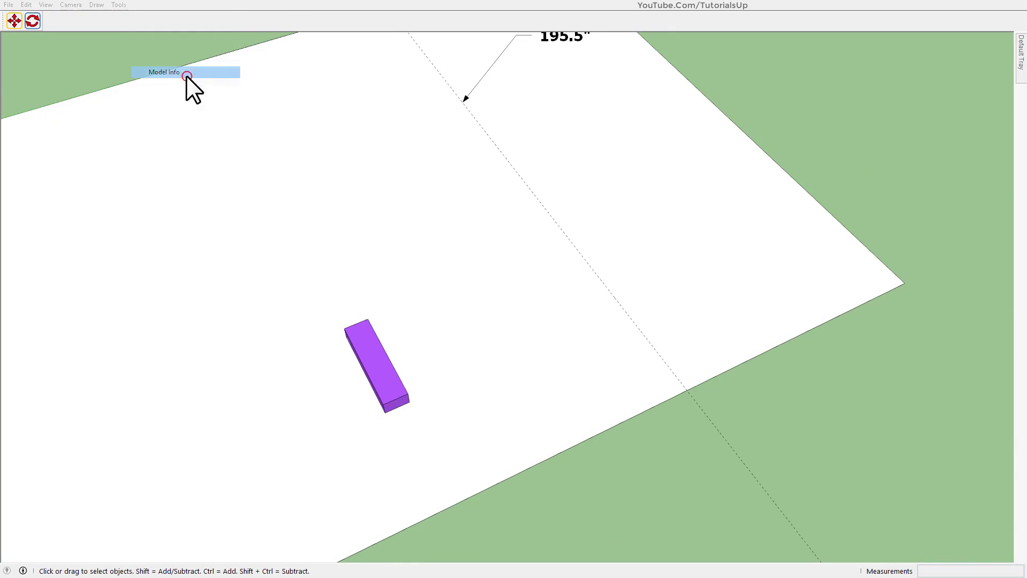
click(171, 138)
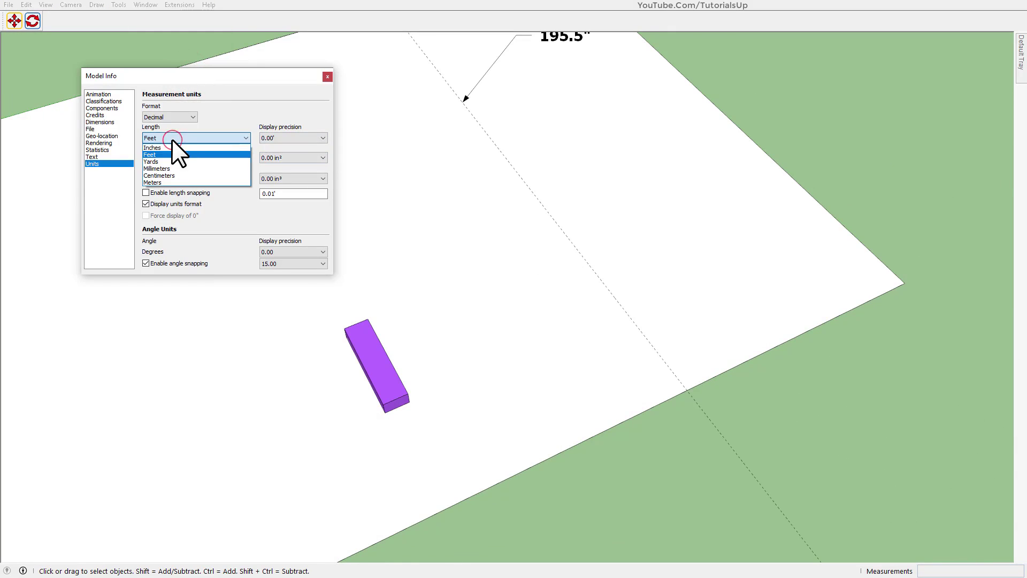
click(169, 175)
click(327, 76)
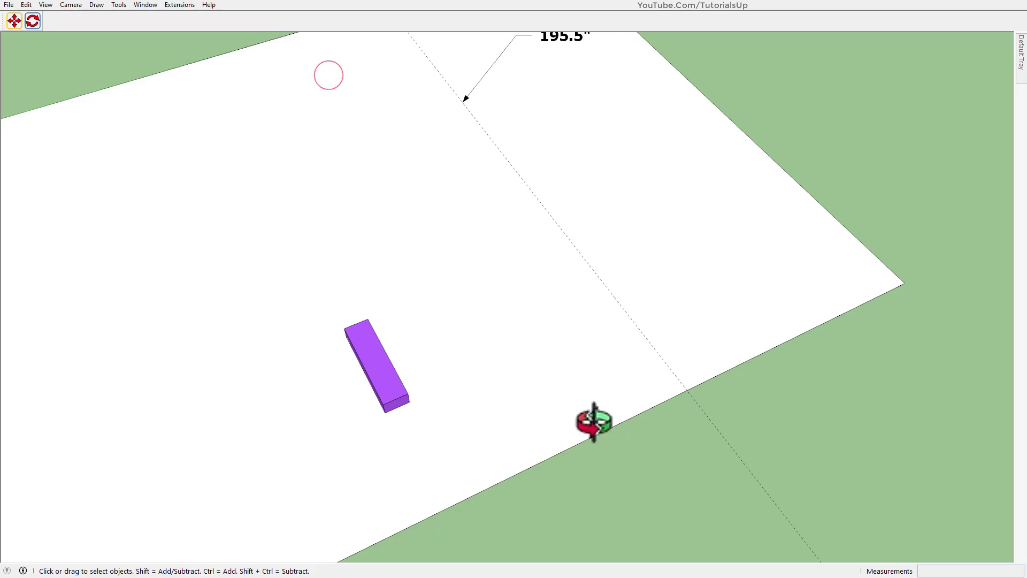
Step: Dimension the 96.55 cm gap from the purple bar to the 195.5" guide line
middle_drag(592, 420, 688, 340)
scroll(621, 355, up, 2)
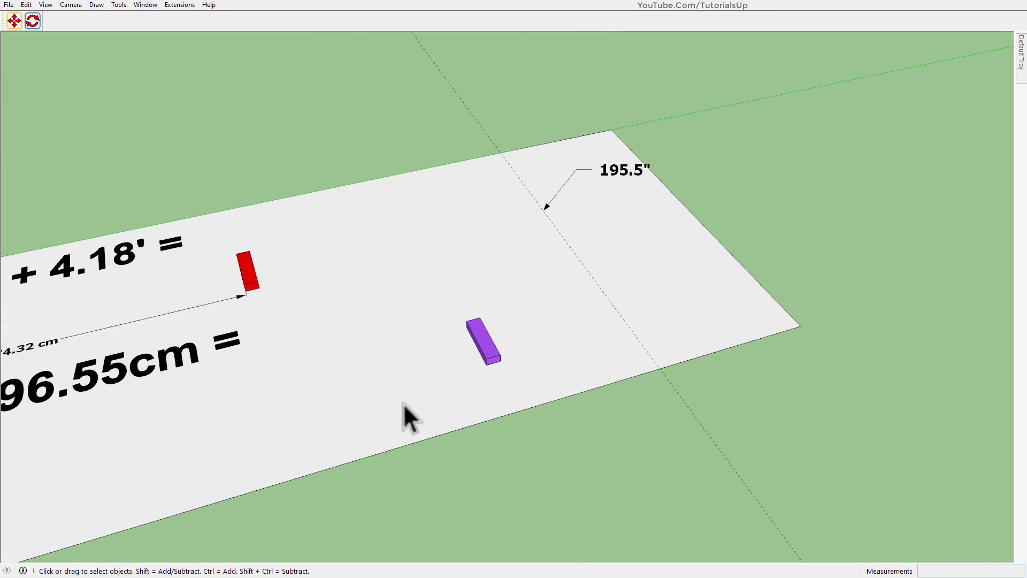
click(490, 366)
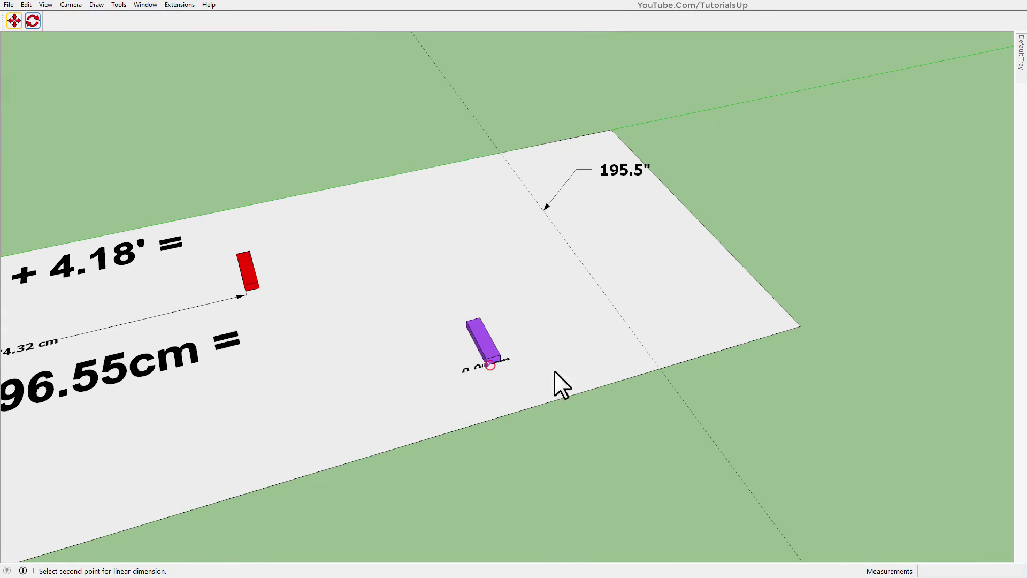
click(659, 368)
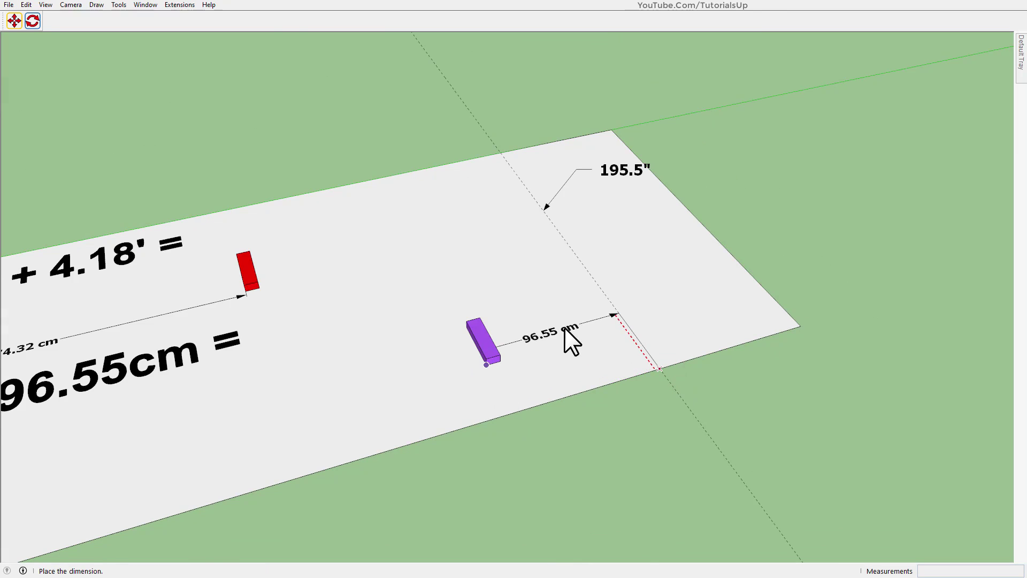
click(564, 327)
key(space)
scroll(449, 362, up, 5)
middle_drag(449, 412, 724, 300)
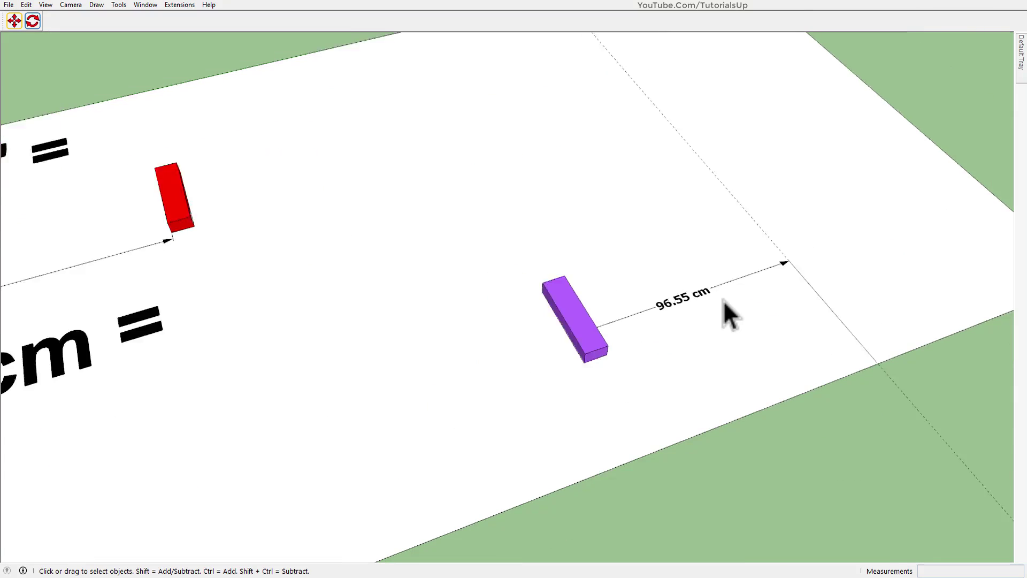
scroll(723, 300, down, 3)
scroll(286, 378, down, 3)
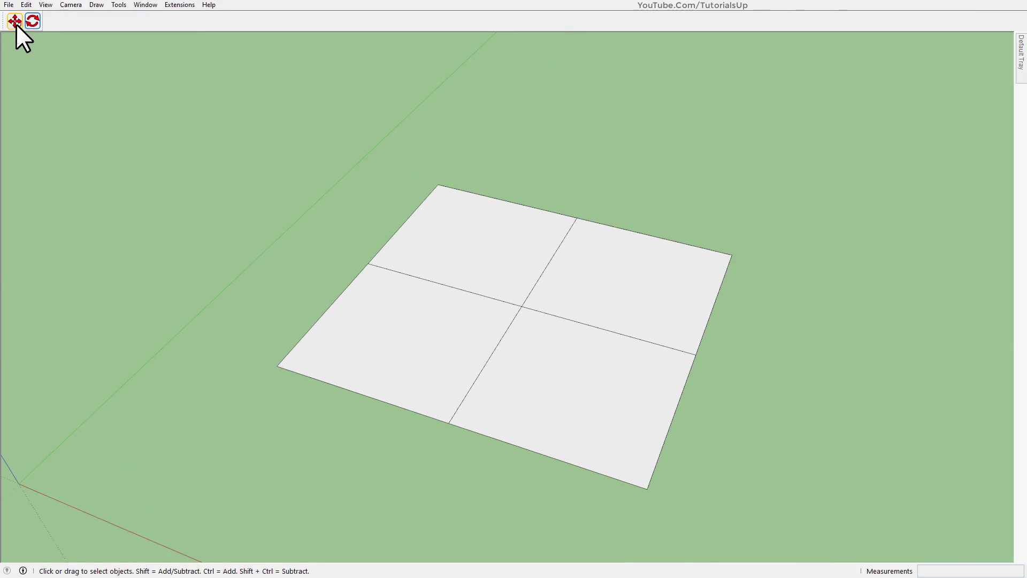
Step: Lift the first square plane's centre vertex into a pyramid
click(16, 24)
scroll(608, 329, up, 1)
scroll(567, 329, up, 2)
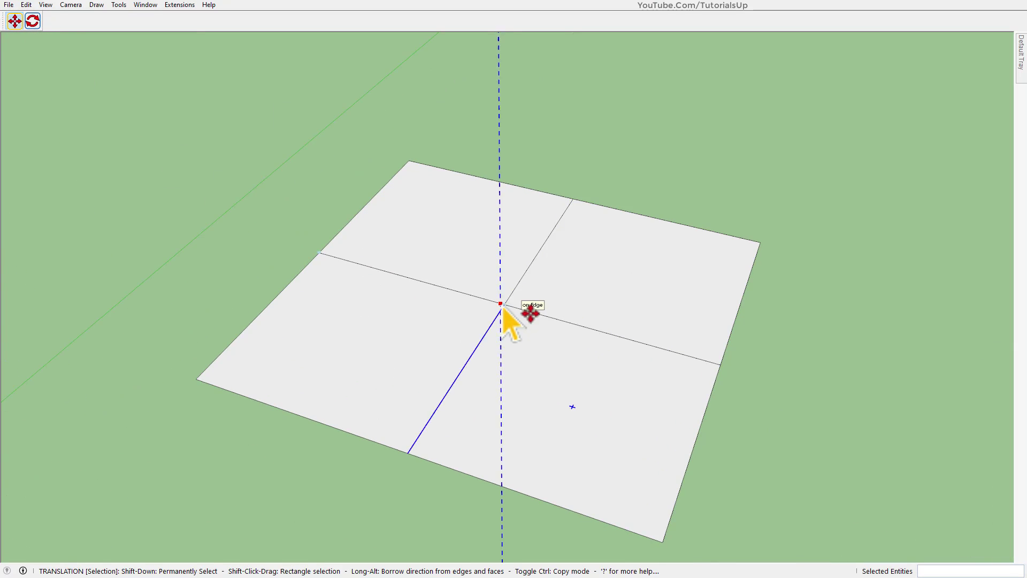
click(505, 305)
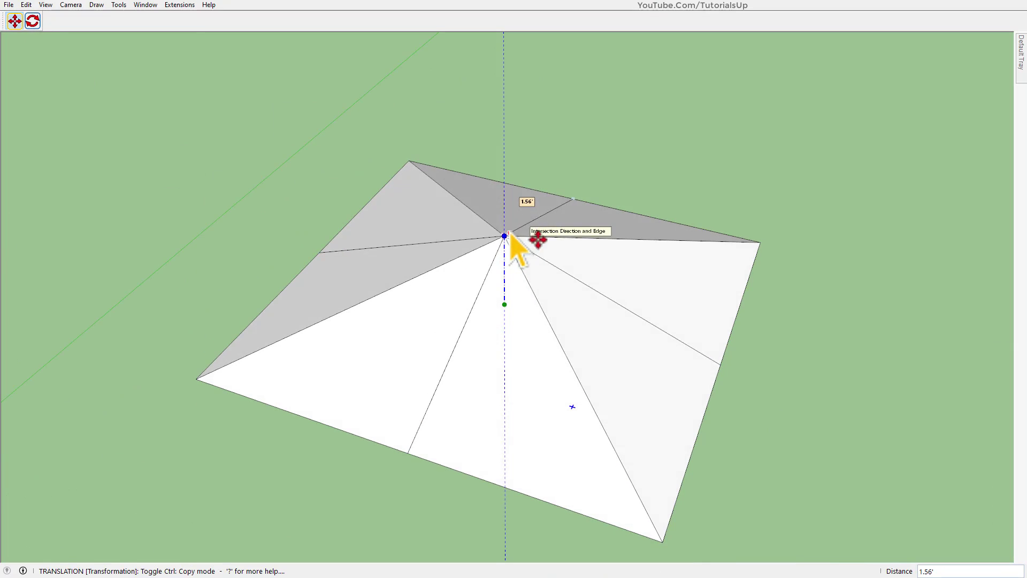
click(512, 238)
middle_drag(867, 348, 834, 426)
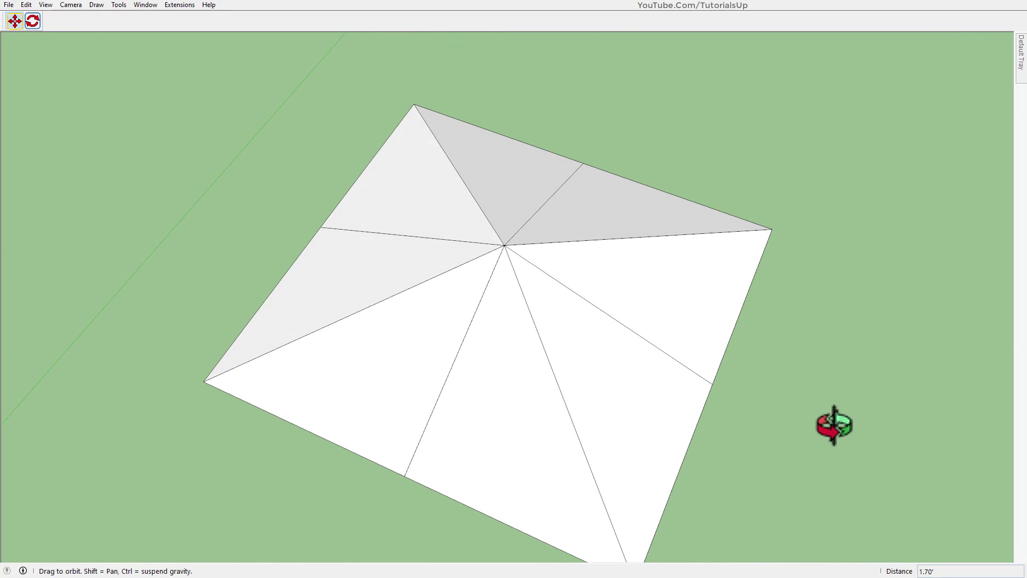
key(space)
Step: Enable 'Autosmooth edges created by Autofold' in the FredoSketch Move options
mouse_move(512, 434)
middle_down()
mouse_move(722, 161)
mouse_move(489, 428)
middle_up()
scroll(126, 247, down, 3)
scroll(407, 356, down, 3)
scroll(552, 473, up, 3)
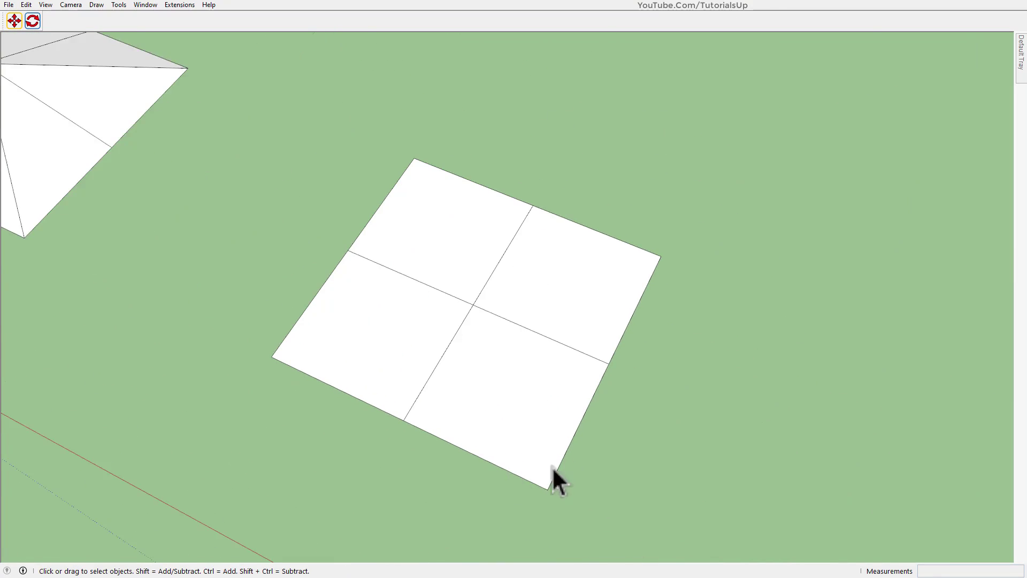
mouse_move(553, 473)
middle_down()
mouse_move(360, 383)
mouse_move(129, 66)
middle_up()
click(12, 20)
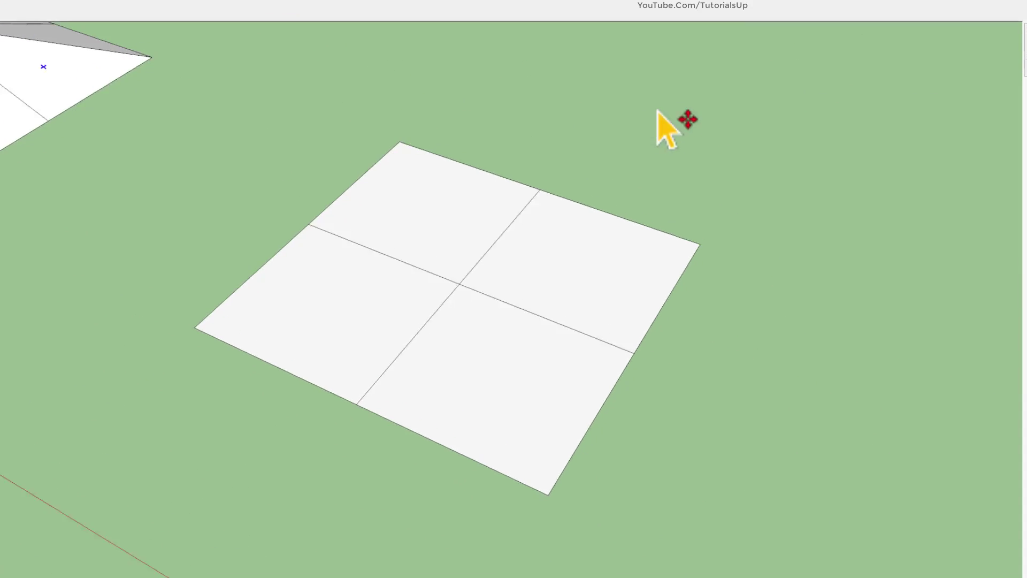
right_click(294, 75)
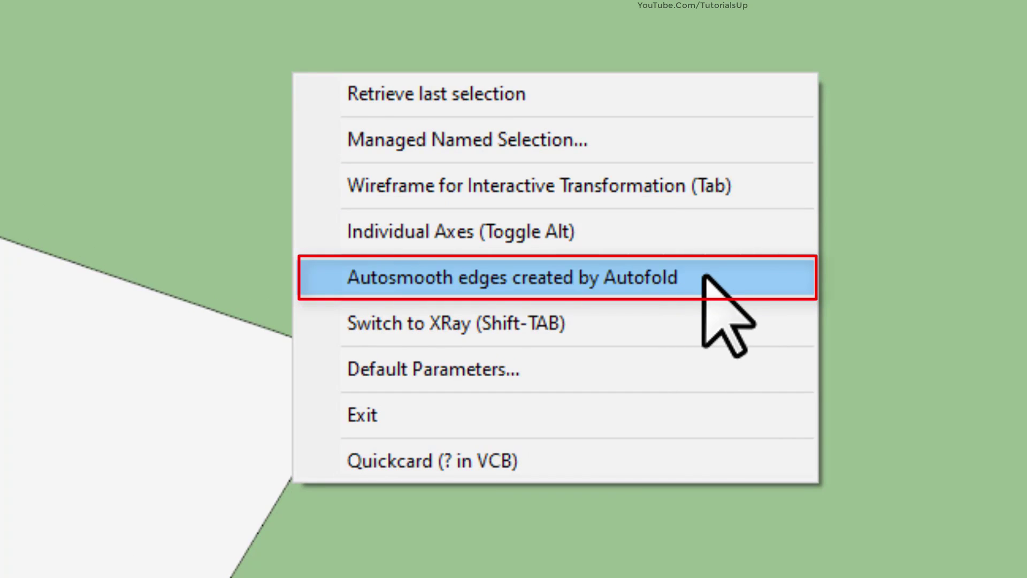
click(705, 277)
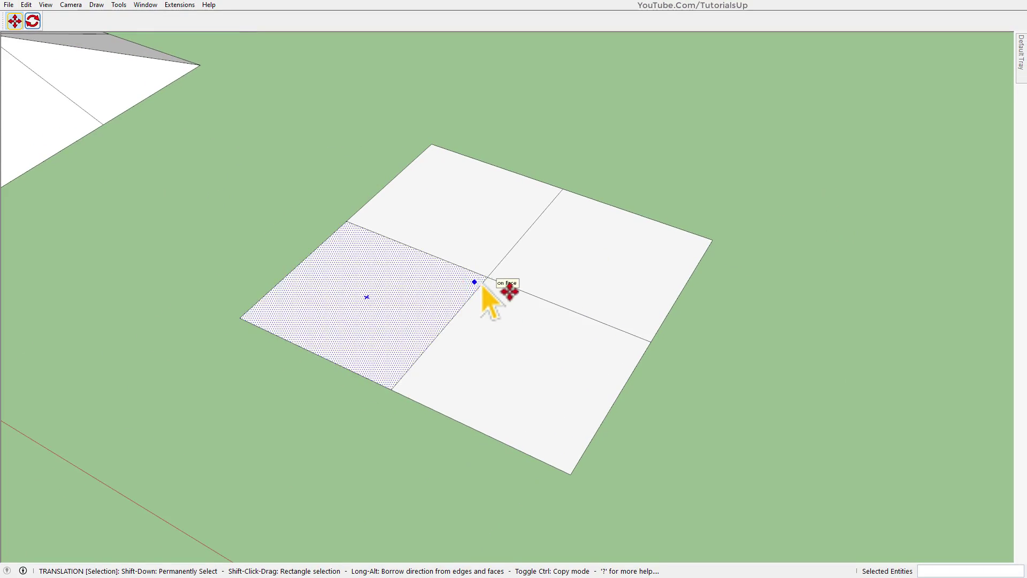
Step: Lift the second plane's centre vertex into a smoothly shaded pyramid
scroll(486, 283, up, 1)
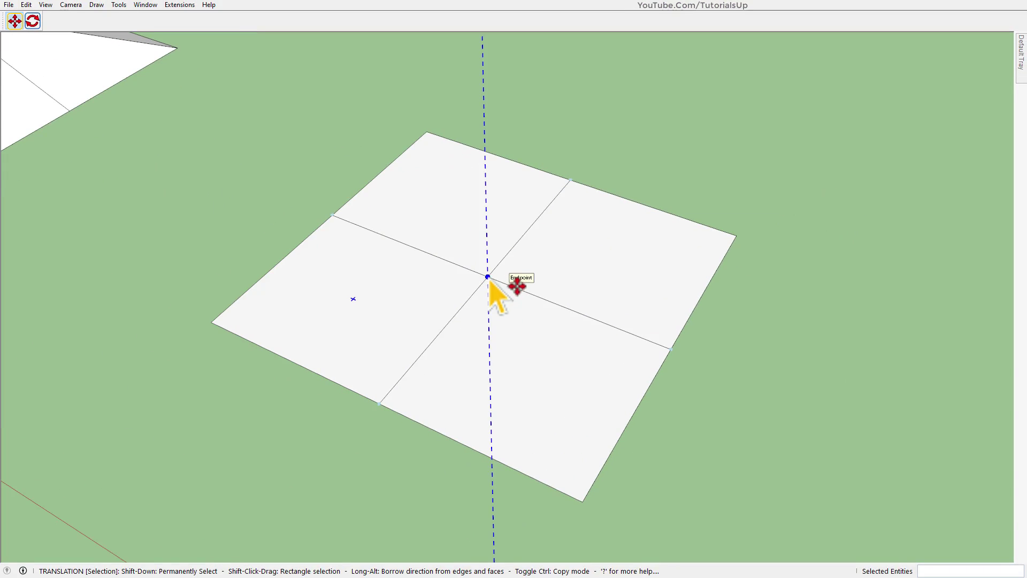
click(488, 277)
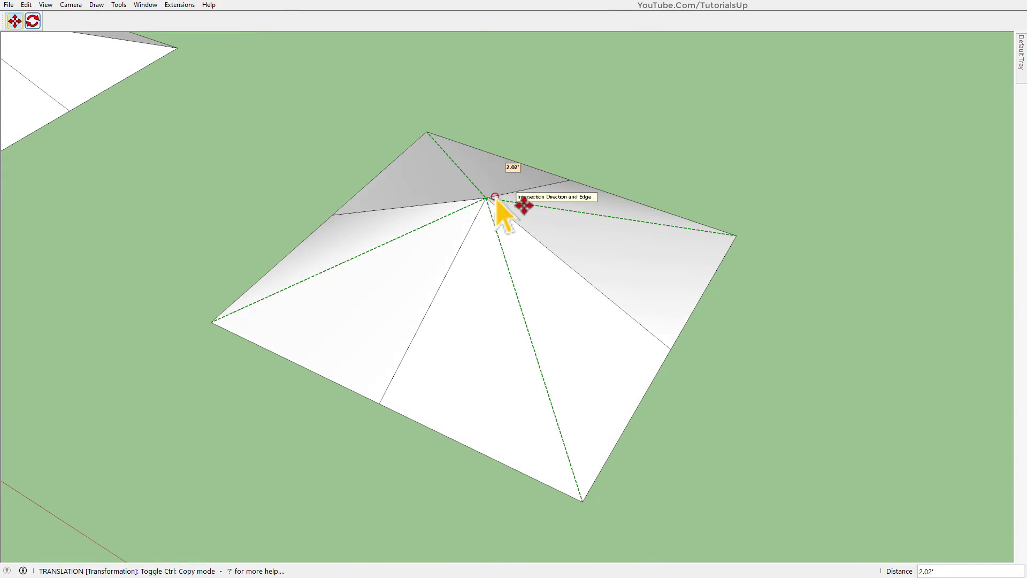
click(496, 199)
key(space)
mouse_move(708, 349)
middle_down()
mouse_move(683, 487)
mouse_move(637, 328)
mouse_move(781, 329)
mouse_move(584, 321)
mouse_move(705, 492)
mouse_move(612, 284)
mouse_move(699, 303)
mouse_move(625, 333)
mouse_move(515, 320)
mouse_move(768, 389)
mouse_move(652, 402)
middle_up()
scroll(698, 303, up, 3)
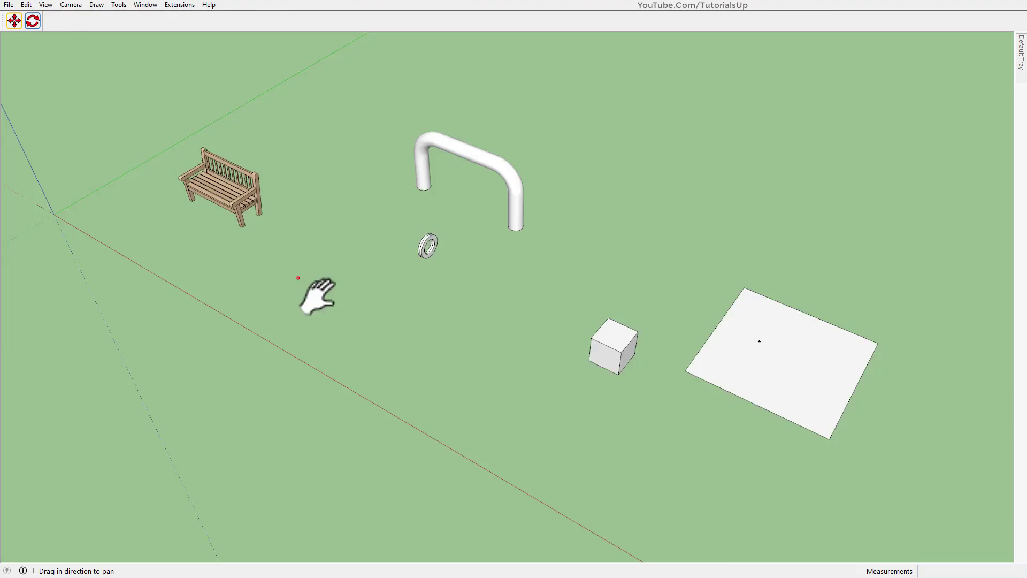
Step: Select the wooden bench
shift+drag(321, 294, 458, 332)
scroll(435, 294, up, 3)
scroll(431, 240, up, 3)
shift+drag(431, 240, 504, 248)
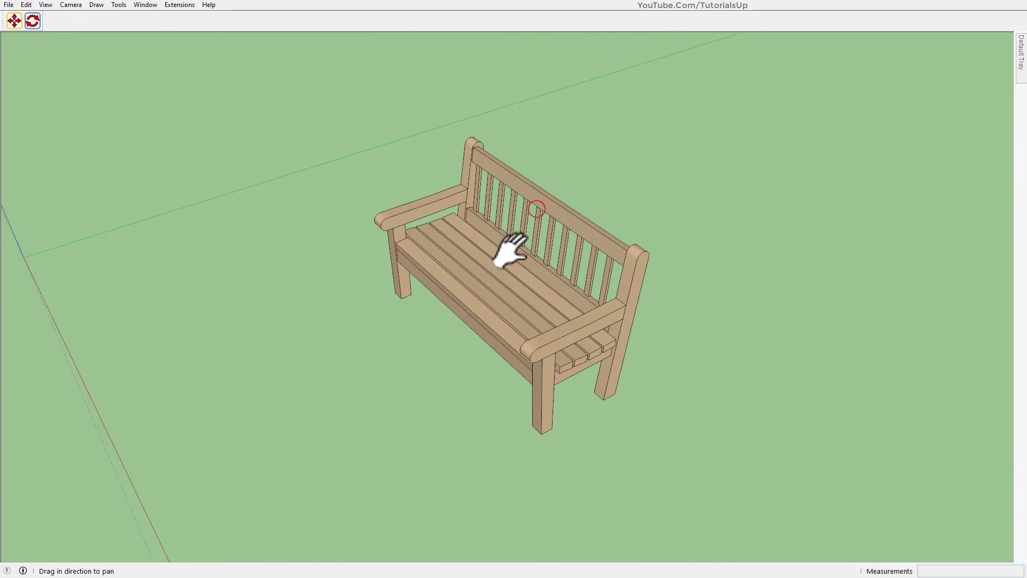
scroll(569, 344, up, 2)
key(space)
click(530, 328)
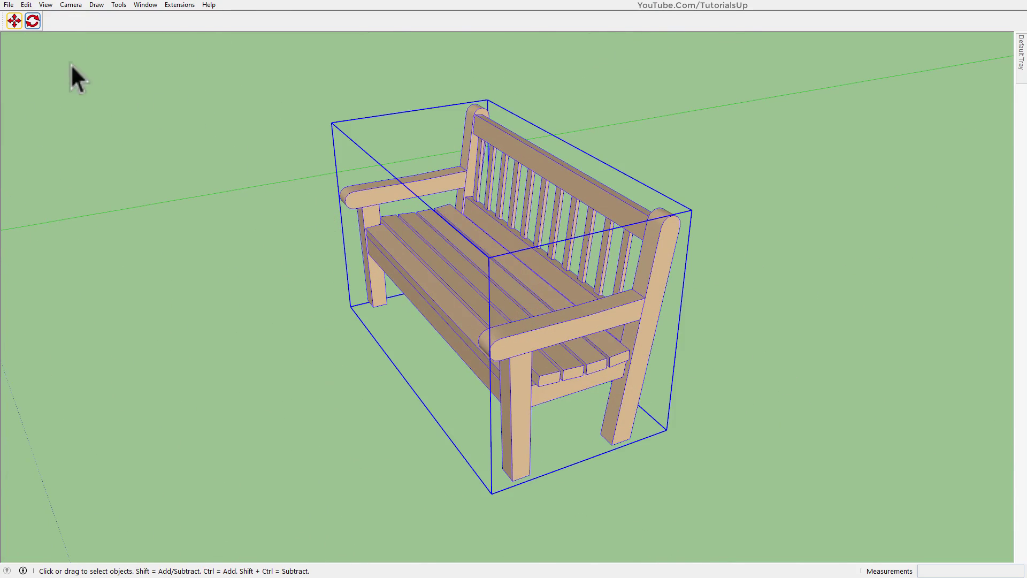
Step: Turn on wireframe display during interactive moves in the FredoSketch Move options
click(14, 21)
right_click(645, 220)
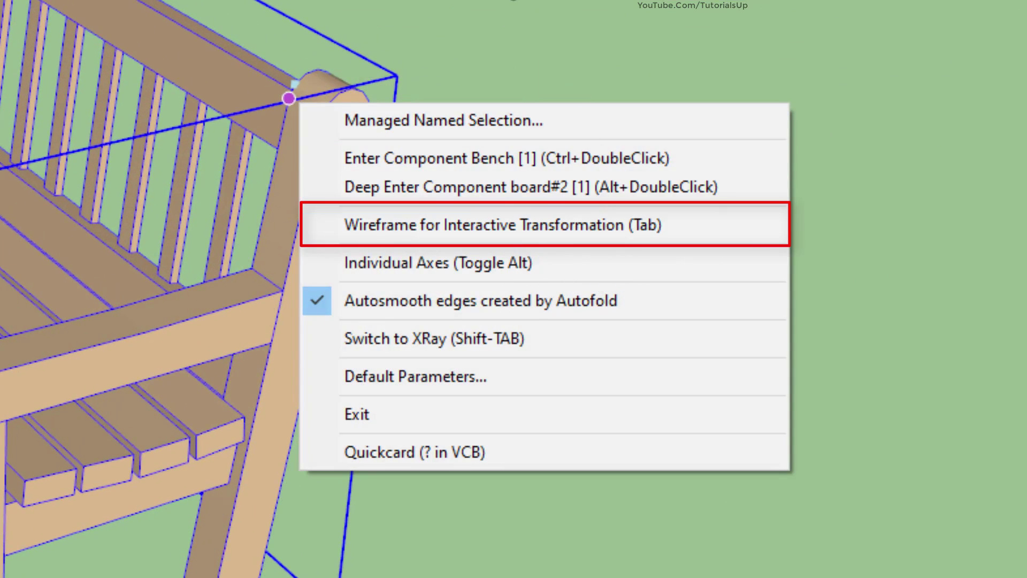
click(675, 233)
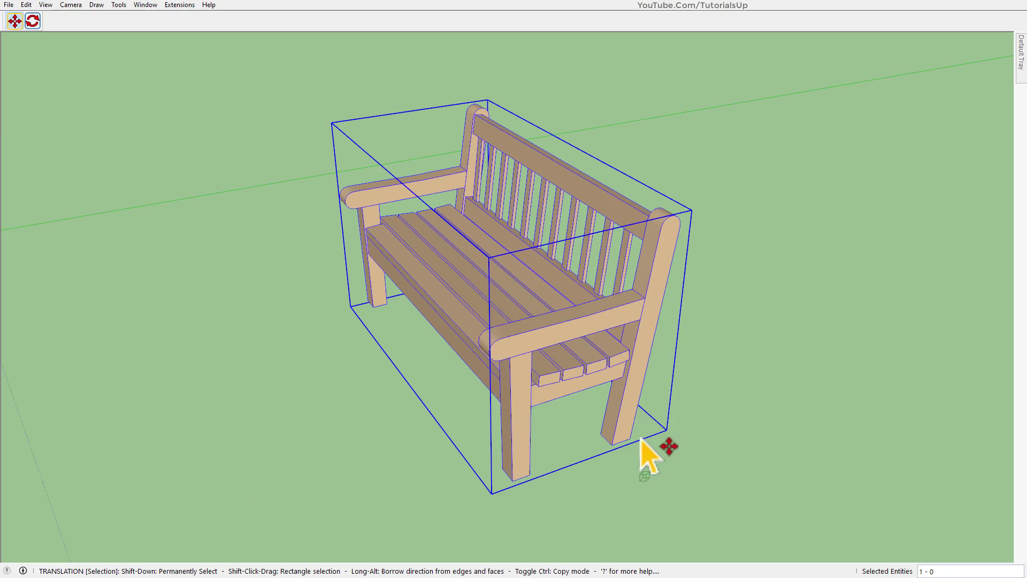
Step: Move the bench to its new spot 5.35' along the red axis
click(637, 449)
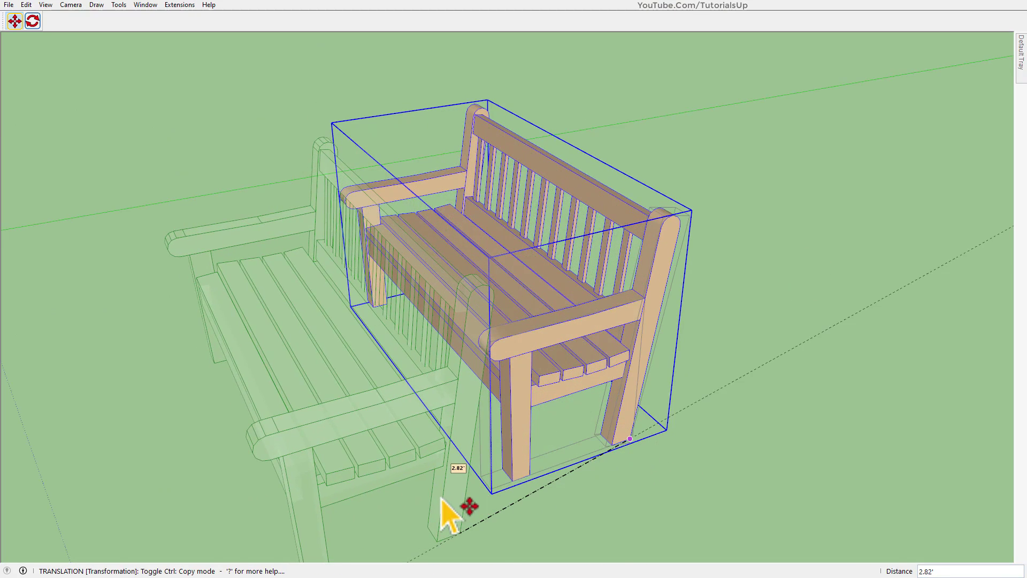
click(448, 515)
mouse_move(711, 218)
middle_down()
mouse_move(422, 415)
mouse_move(616, 361)
middle_up()
scroll(593, 347, up, 3)
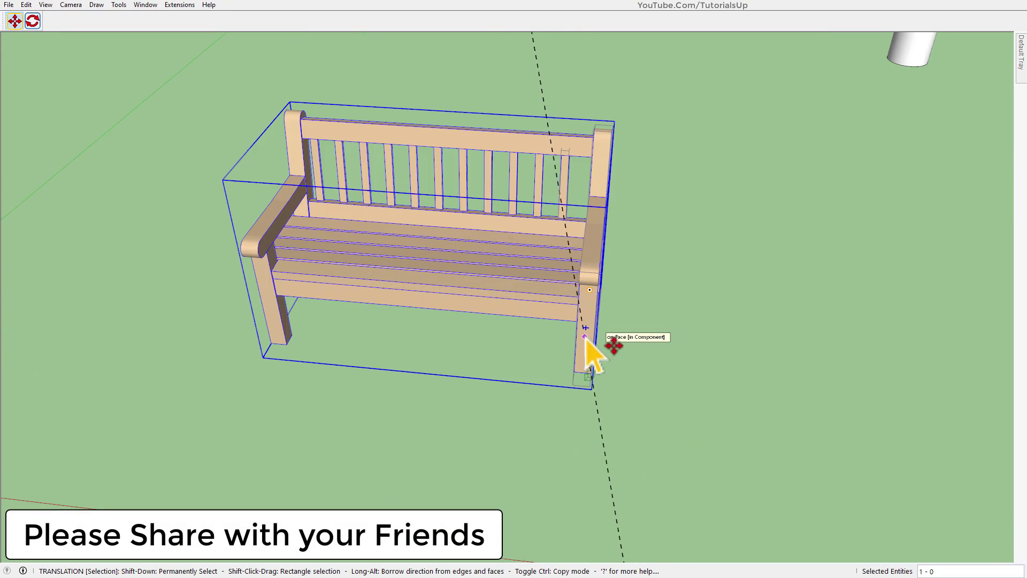
middle_drag(393, 386, 715, 332)
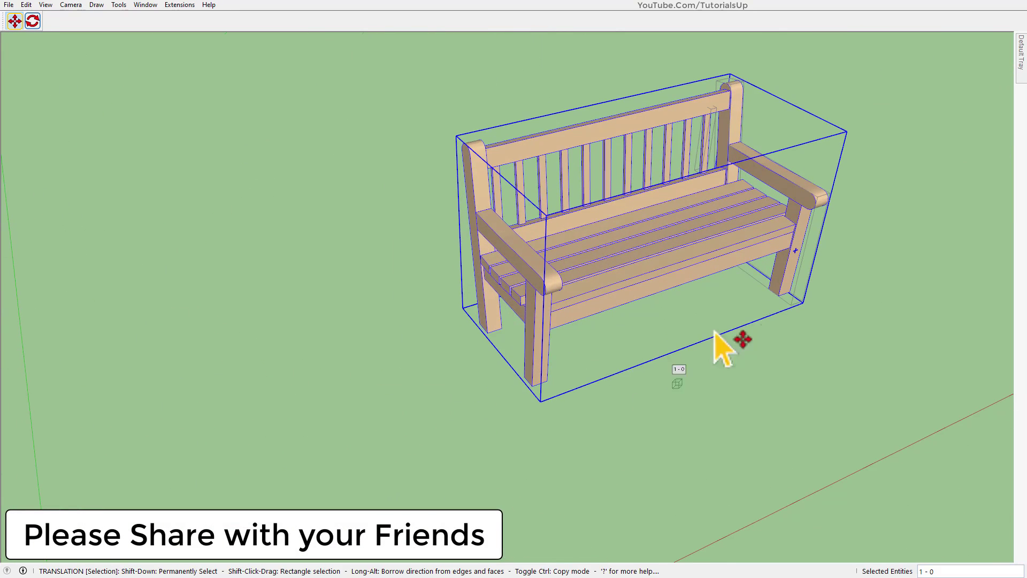
click(790, 293)
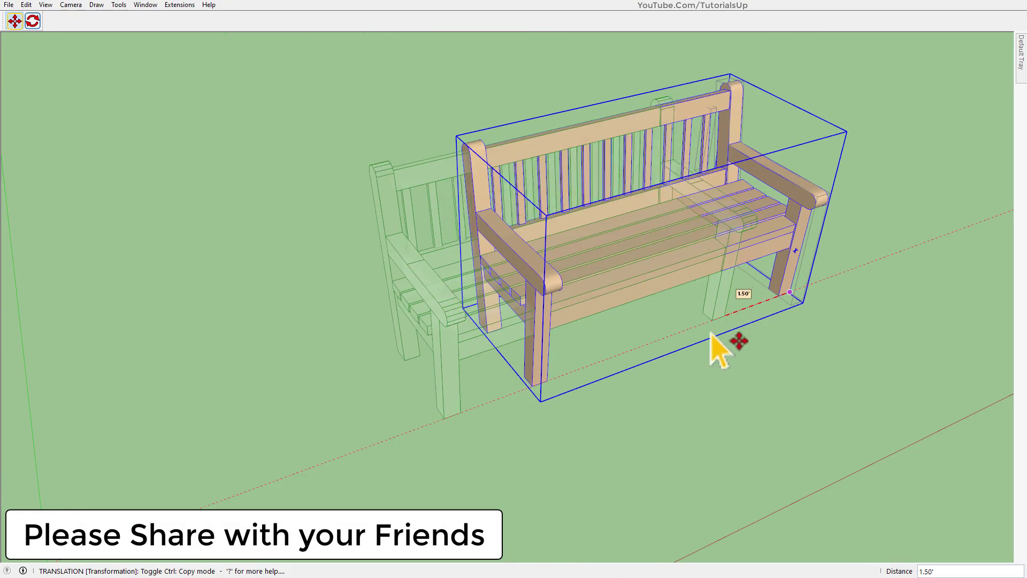
click(545, 426)
middle_drag(551, 436, 367, 416)
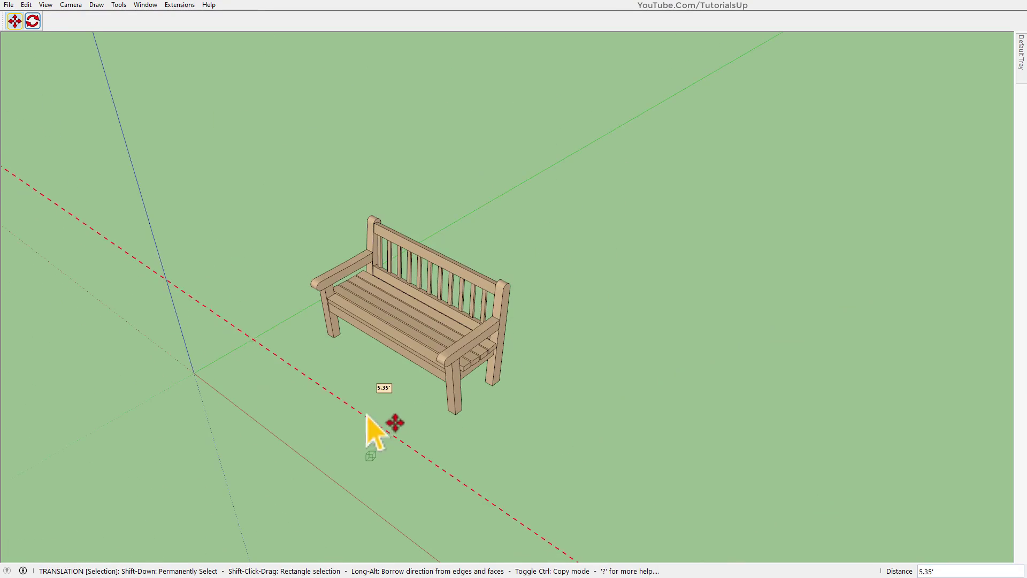
key(space)
Step: Deselect the bench, select the washer and start FredoSketch Move on it
scroll(381, 386, down, 2)
scroll(487, 401, up, 2)
click(504, 401)
scroll(33, 252, down, 3)
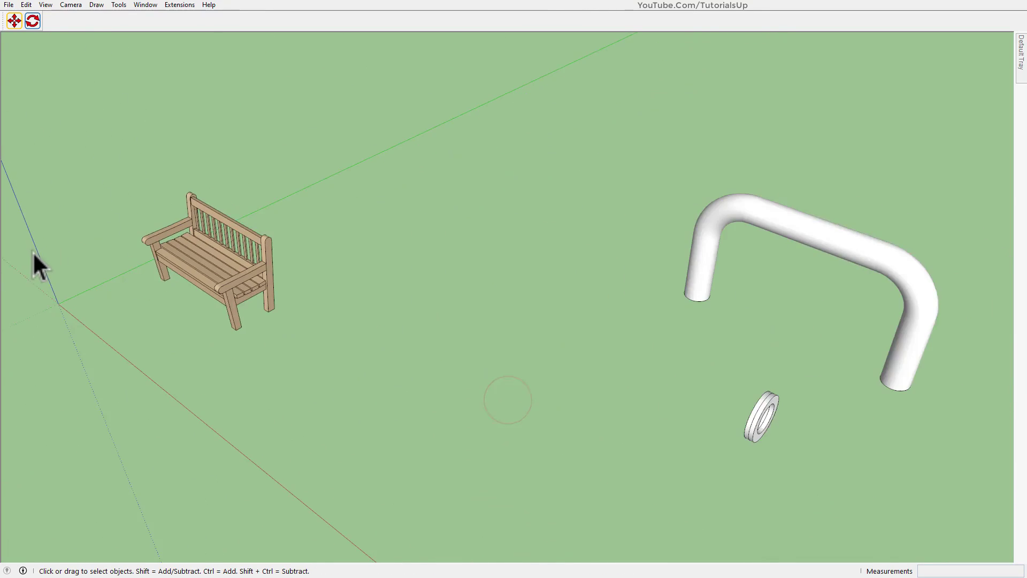
scroll(34, 252, down, 2)
scroll(698, 322, up, 4)
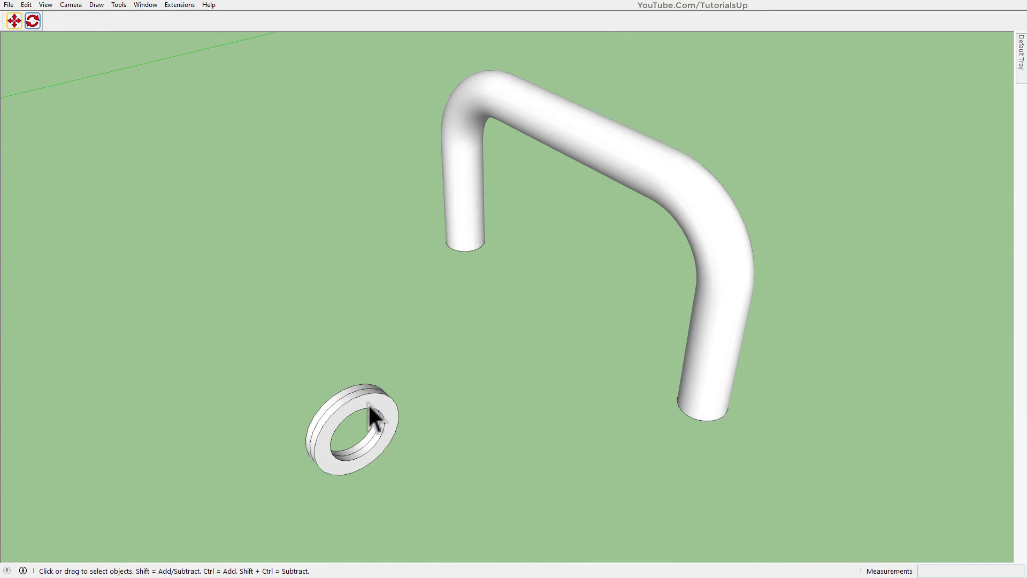
click(369, 405)
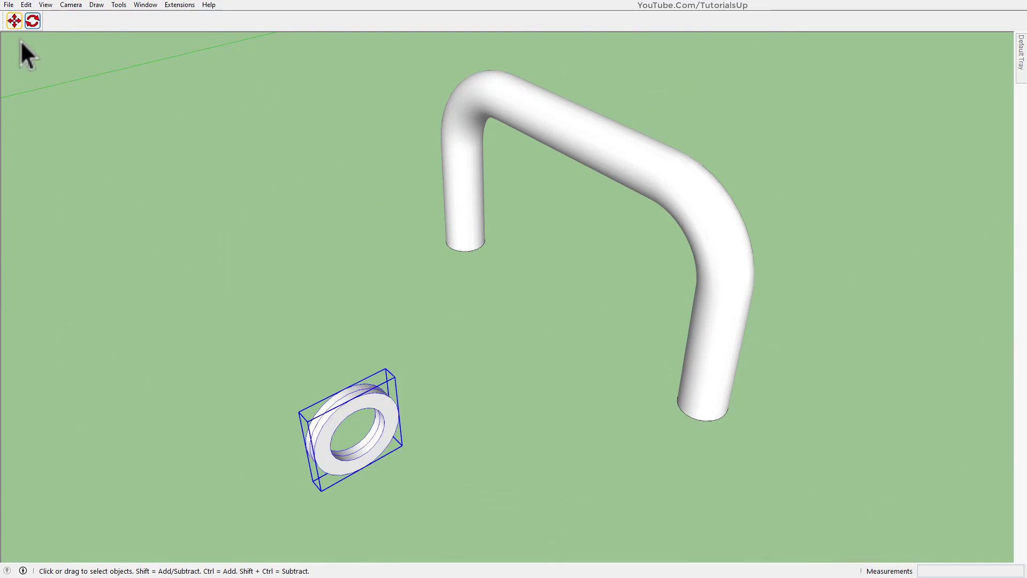
click(19, 20)
scroll(359, 463, up, 3)
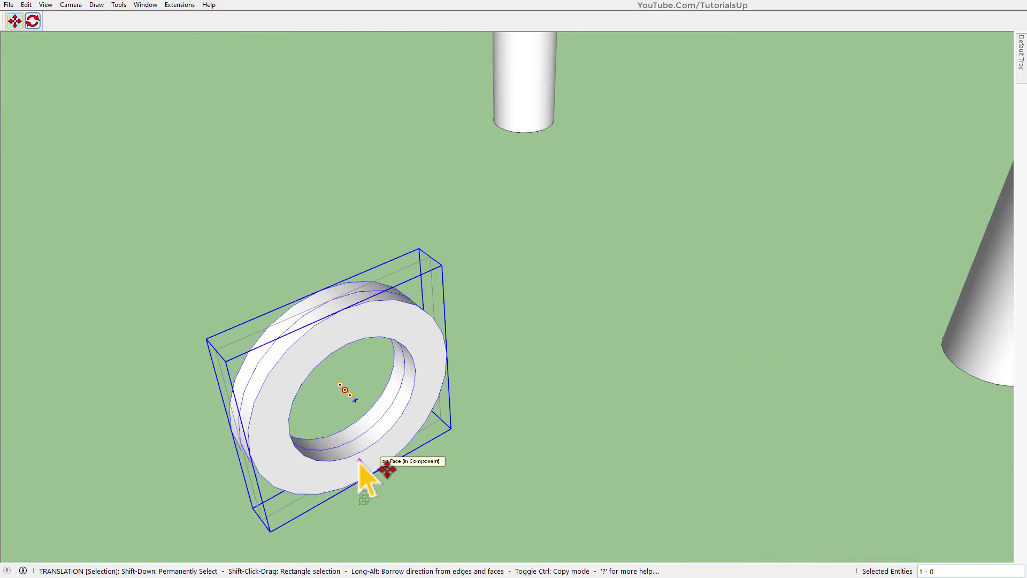
scroll(353, 406, up, 1)
Step: Pick up the washer, switch the preview to X-ray, and drop it around the pipe's top run
click(344, 383)
scroll(339, 459, down, 2)
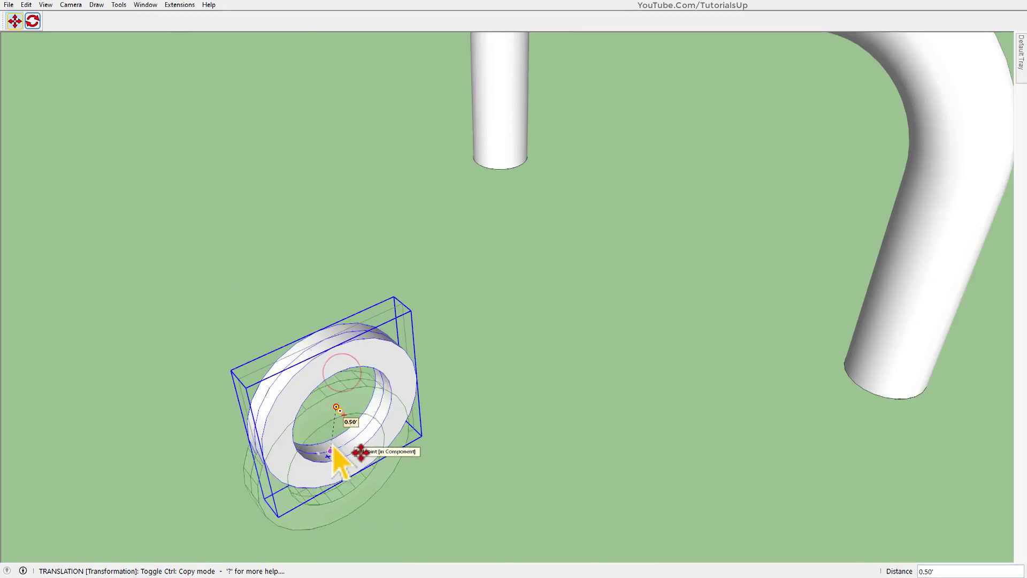
scroll(374, 401, down, 2)
scroll(557, 112, up, 5)
scroll(548, 224, down, 3)
scroll(561, 257, down, 1)
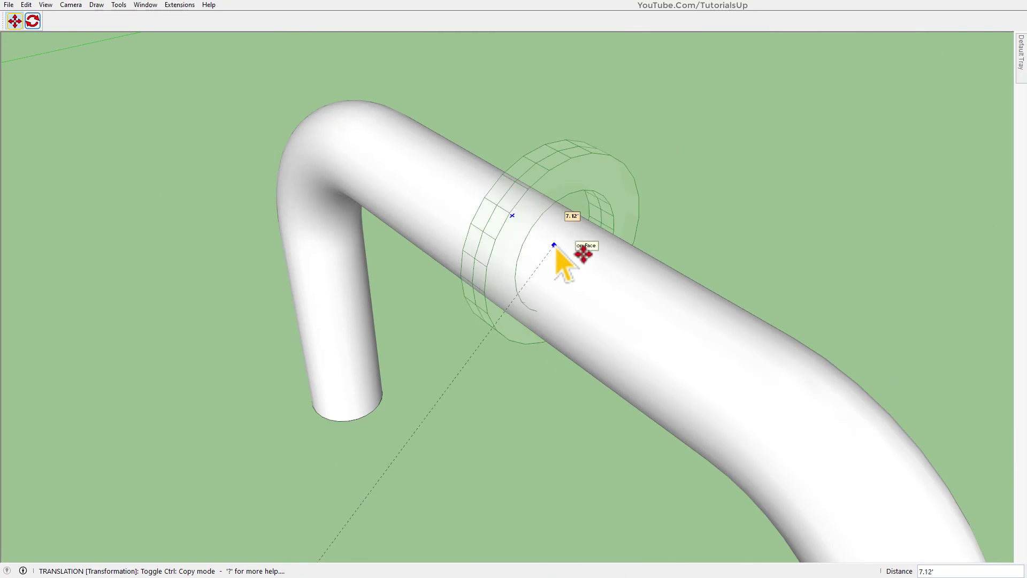
scroll(545, 263, down, 2)
scroll(538, 241, down, 2)
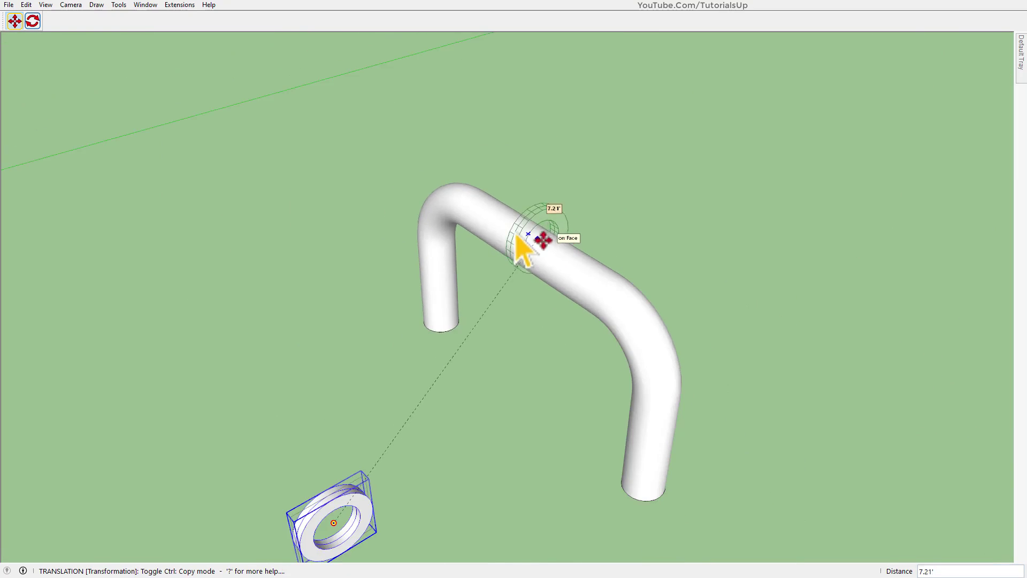
right_click(538, 241)
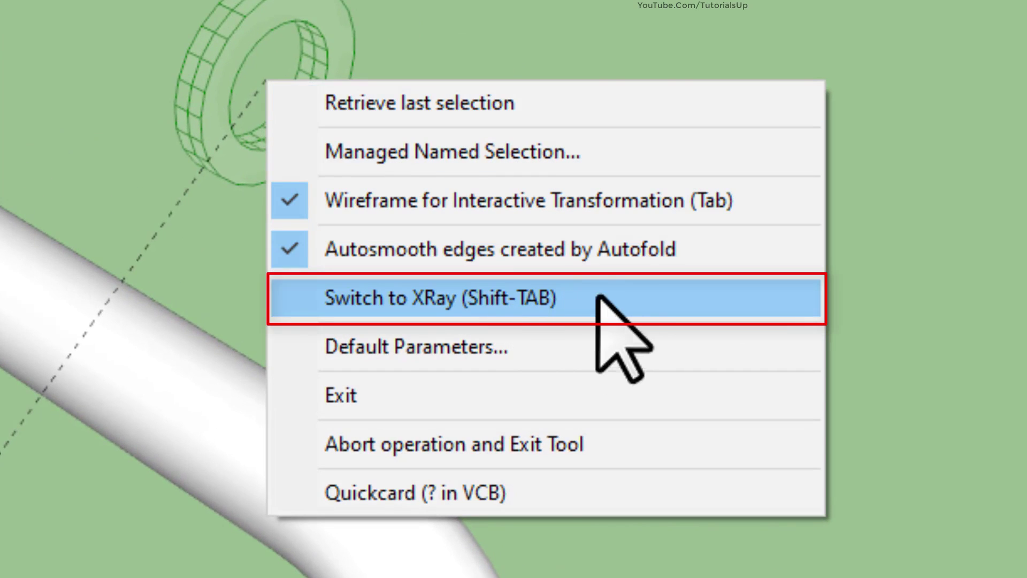
click(567, 298)
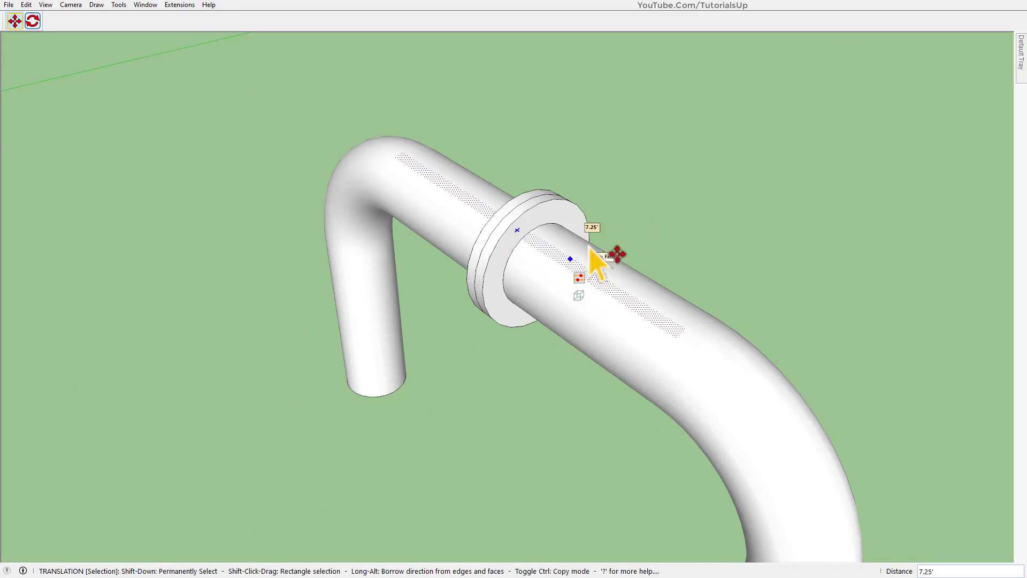
click(455, 196)
key(space)
scroll(382, 155, down, 3)
scroll(450, 232, down, 3)
scroll(509, 153, down, 1)
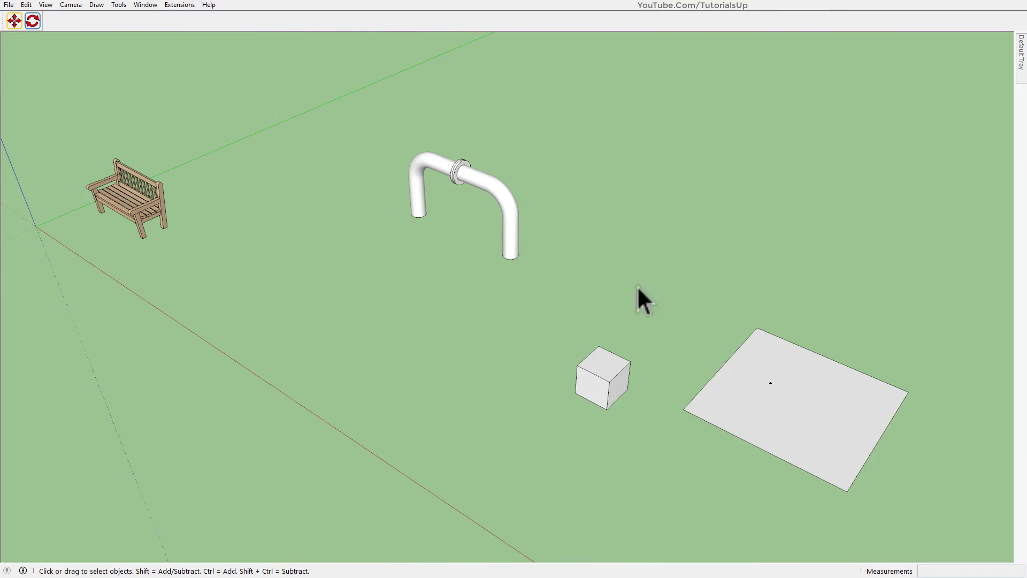
scroll(946, 483, up, 2)
Step: In FredoSketch Default Parameters, enable Auto-switch to Xray, disable launching via double Move, and save
scroll(946, 483, up, 1)
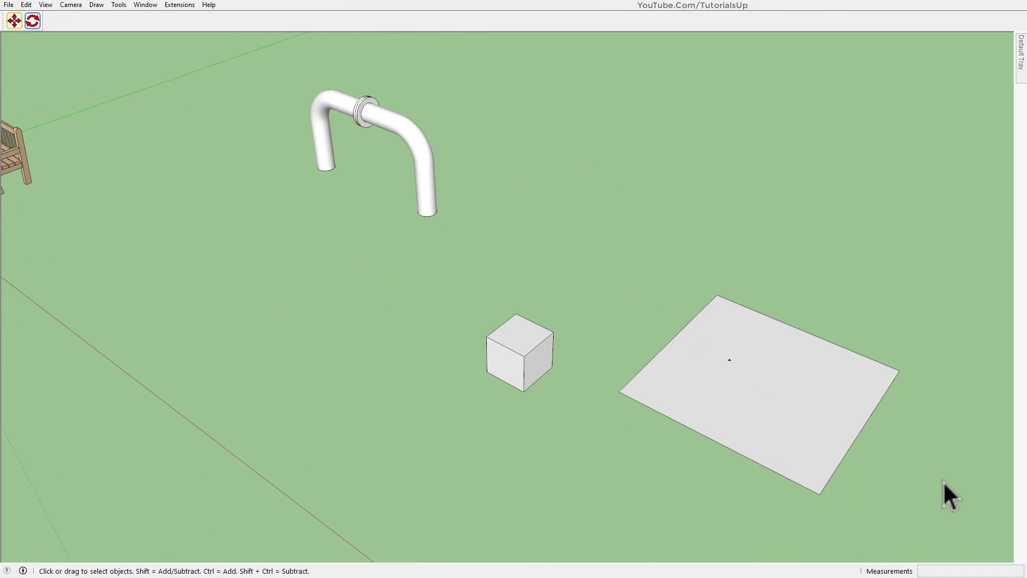
click(118, 5)
mouse_move(128, 105)
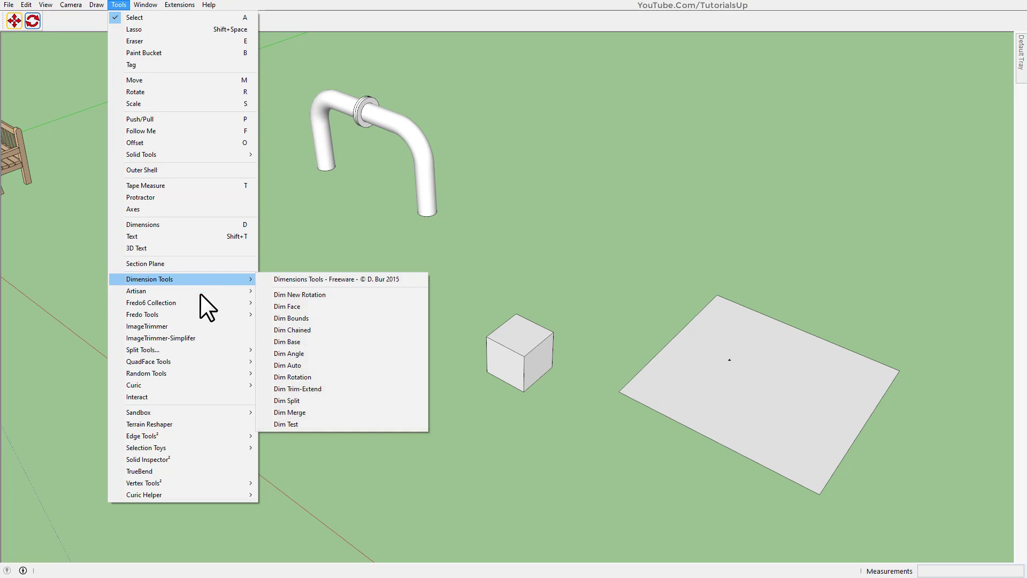
mouse_move(132, 156)
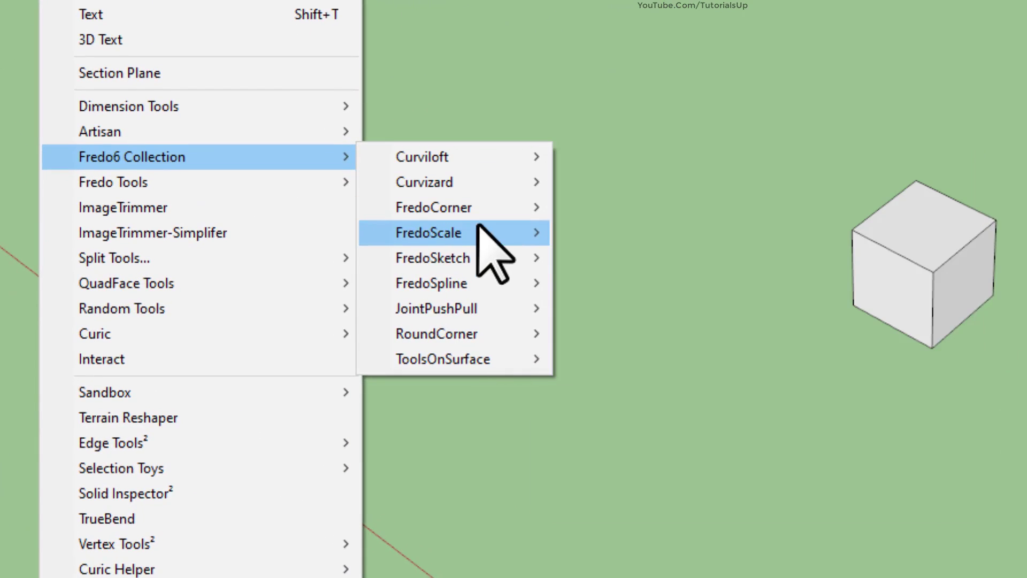
mouse_move(433, 258)
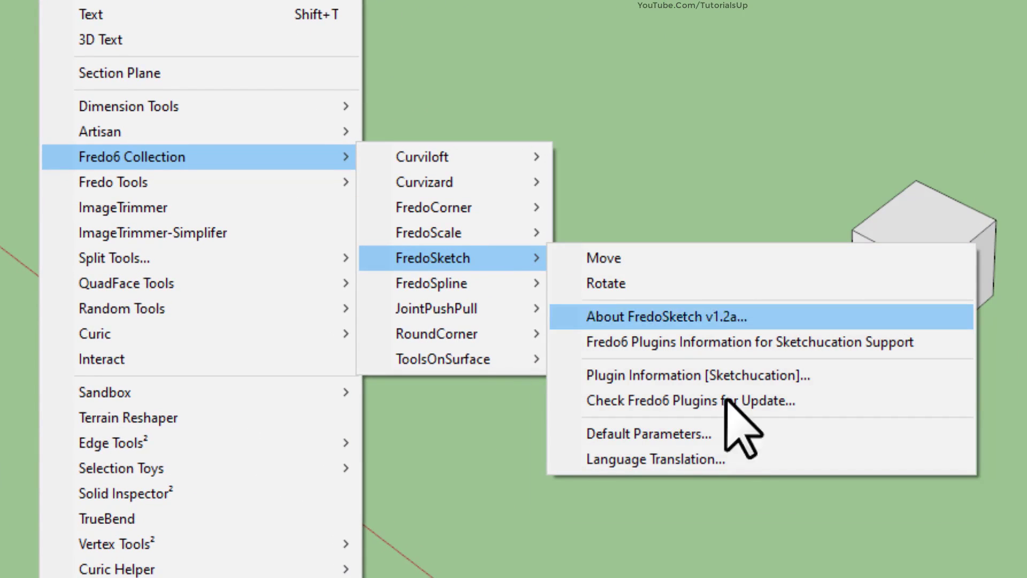
click(730, 434)
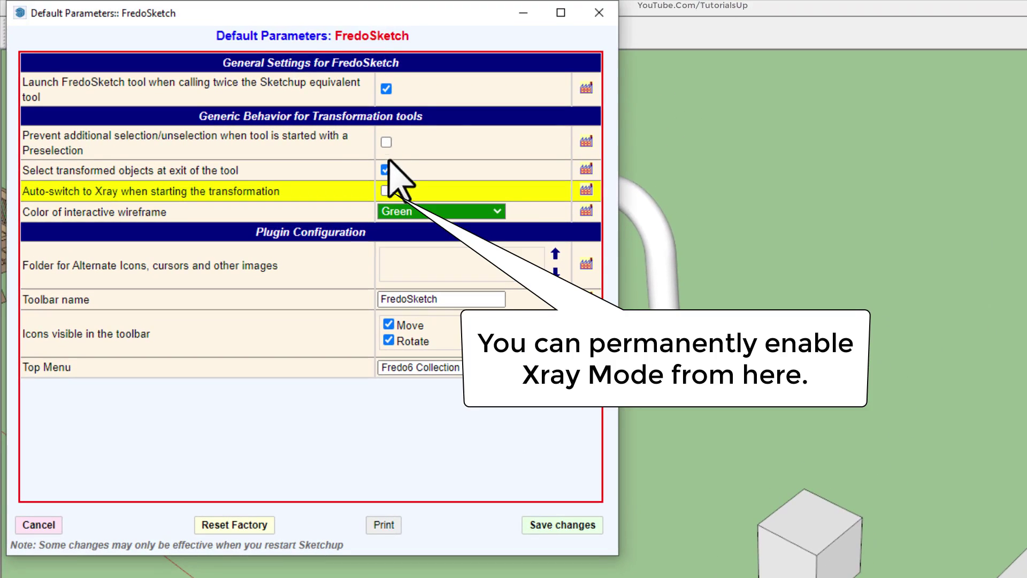
click(386, 191)
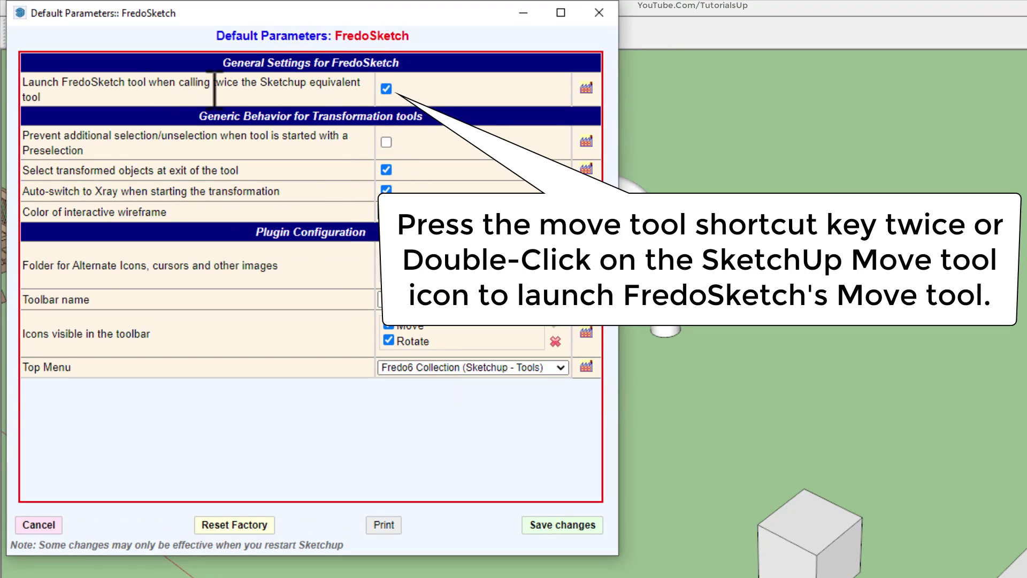
click(358, 100)
click(385, 89)
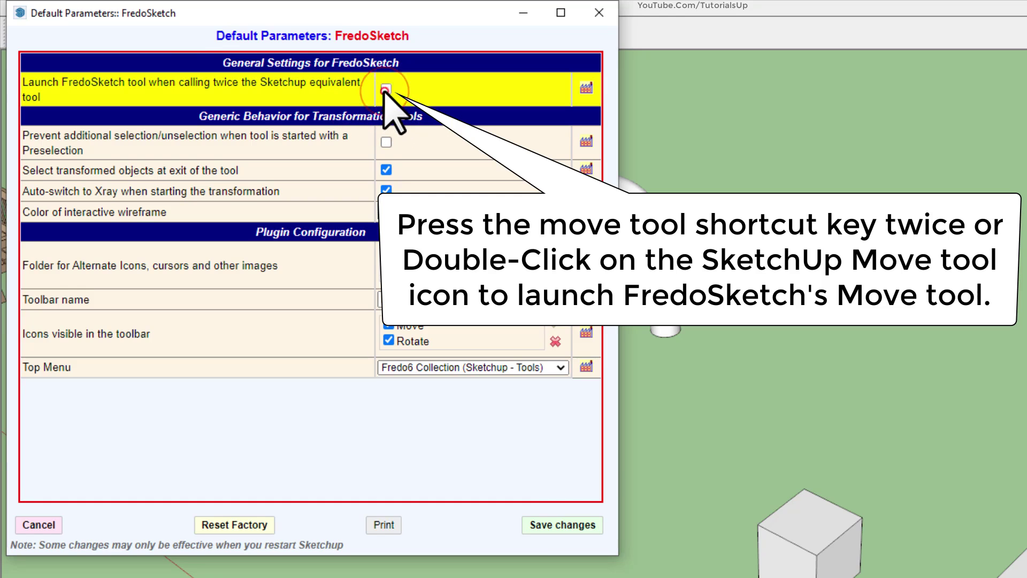
click(562, 525)
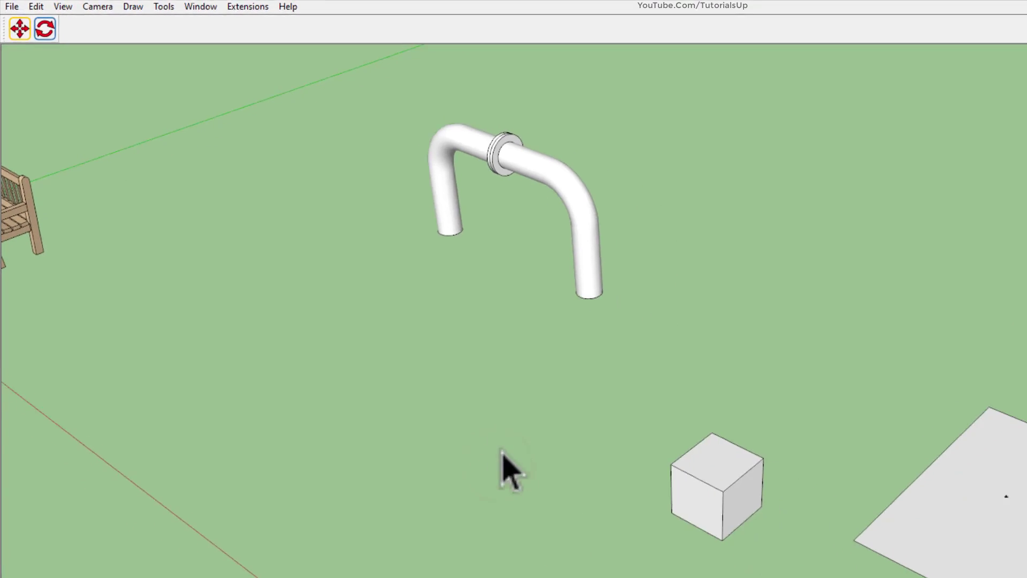
Step: Select the cube and grab it by the centre of its bottom face
scroll(470, 327, up, 3)
click(500, 321)
scroll(500, 321, up, 4)
mouse_move(500, 321)
middle_down()
mouse_move(550, 179)
mouse_move(569, 183)
middle_up()
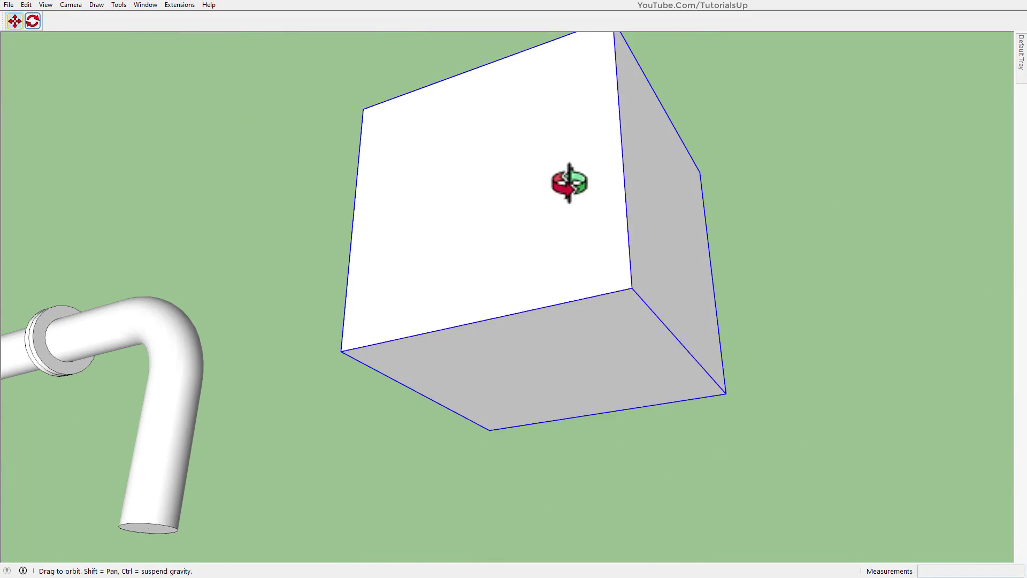
click(546, 374)
Step: Orbit to the flat plane, drop the cube on top of it, and deselect
middle_drag(550, 378, 518, 557)
mouse_move(449, 321)
middle_down()
mouse_move(417, 457)
mouse_move(298, 241)
middle_up()
scroll(298, 241, down, 3)
scroll(470, 378, up, 3)
scroll(492, 321, up, 2)
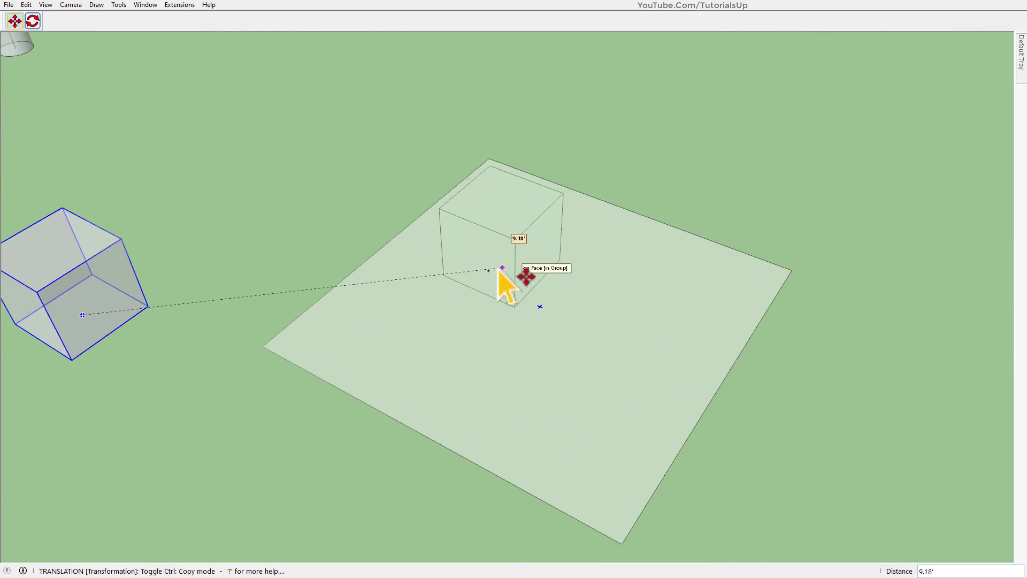
click(488, 271)
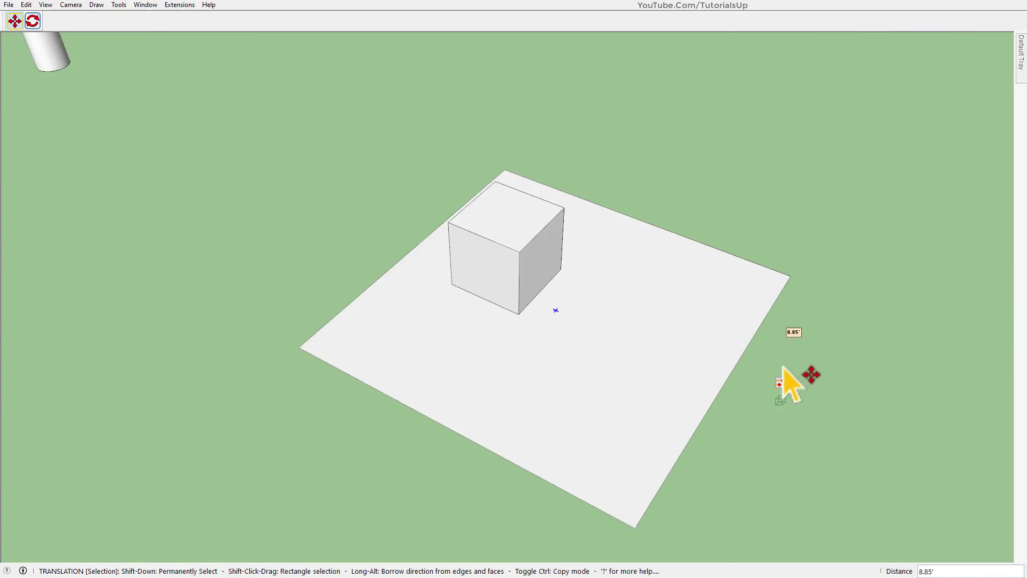
key(space)
scroll(883, 466, down, 3)
click(848, 435)
scroll(864, 457, down, 3)
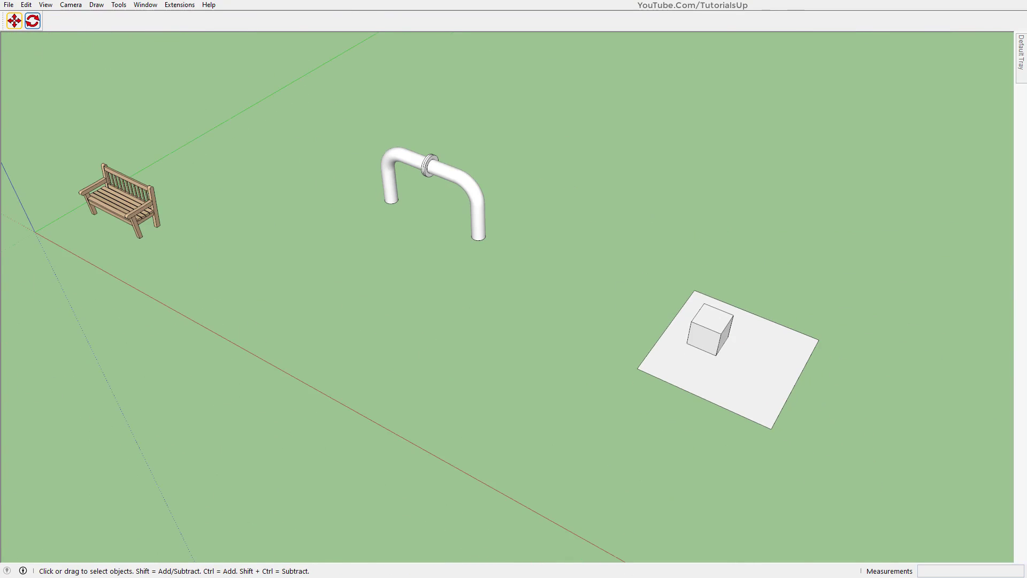
click(13, 21)
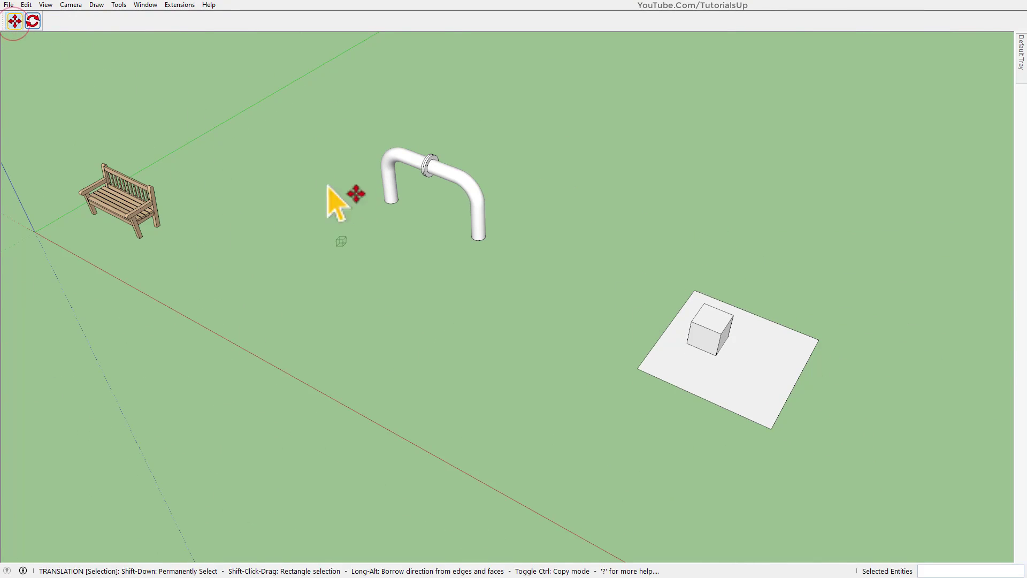
right_click(252, 105)
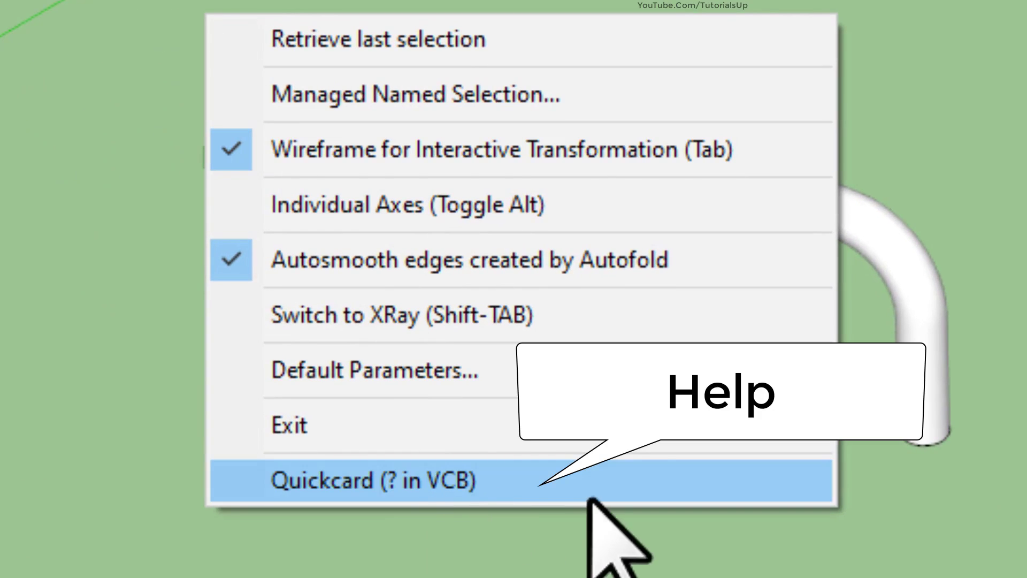
click(570, 491)
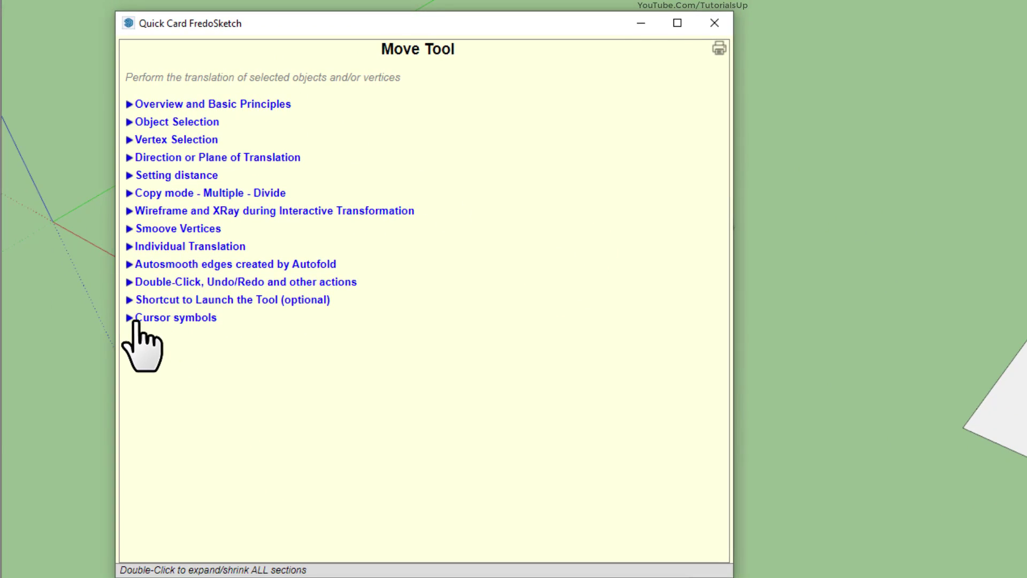
click(135, 317)
scroll(309, 343, down, 1)
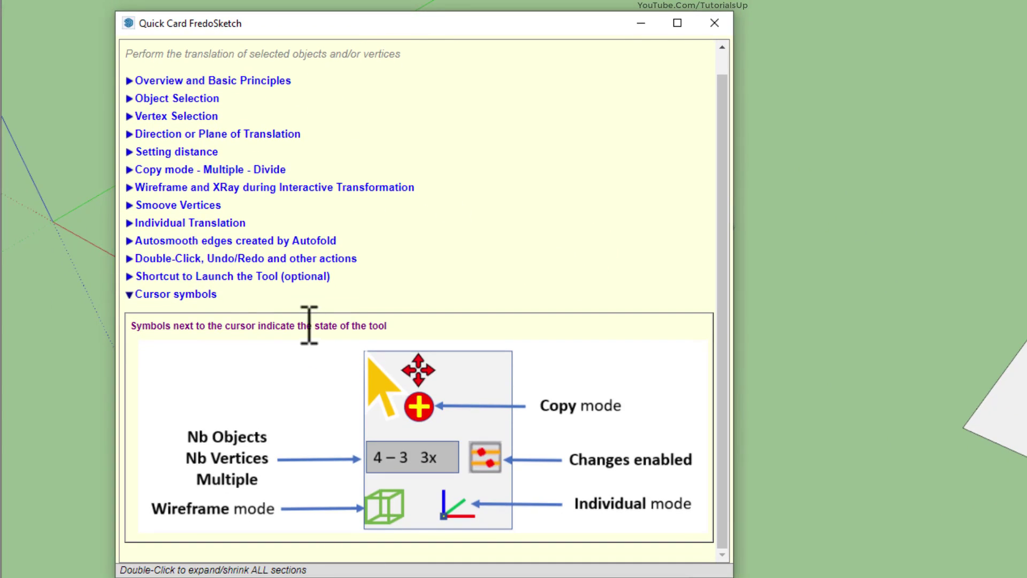
click(152, 295)
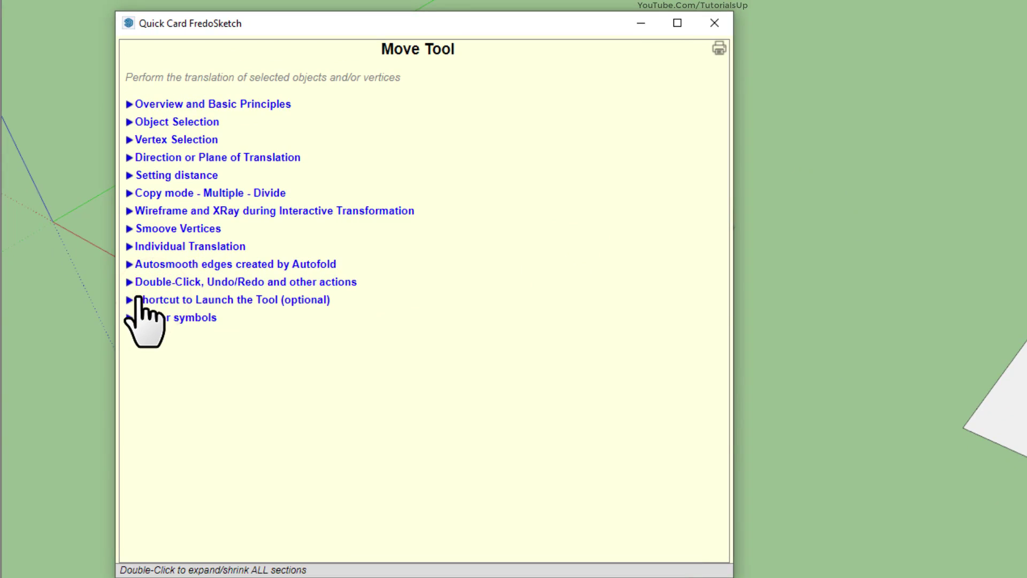
click(138, 299)
click(138, 299)
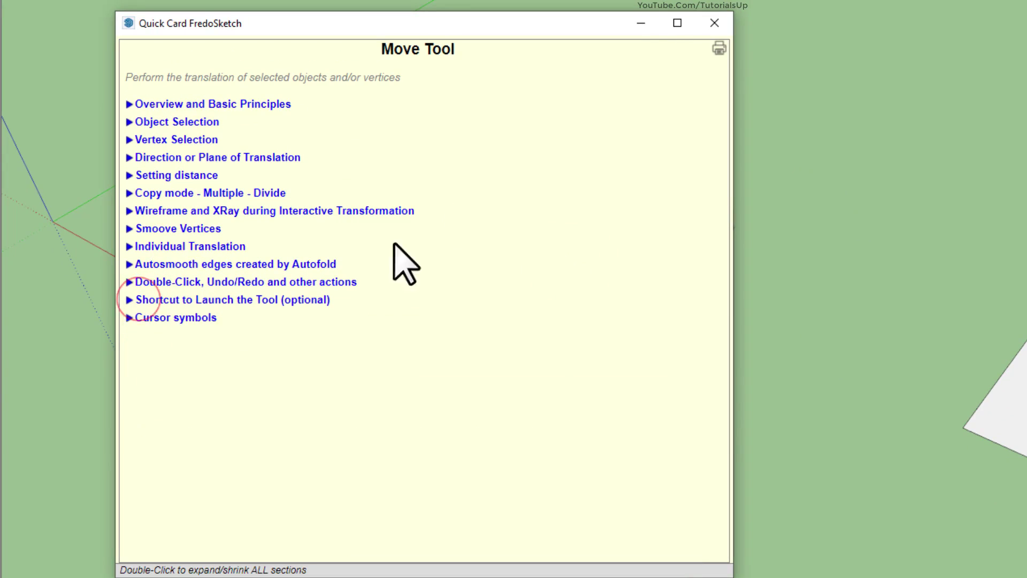
click(713, 24)
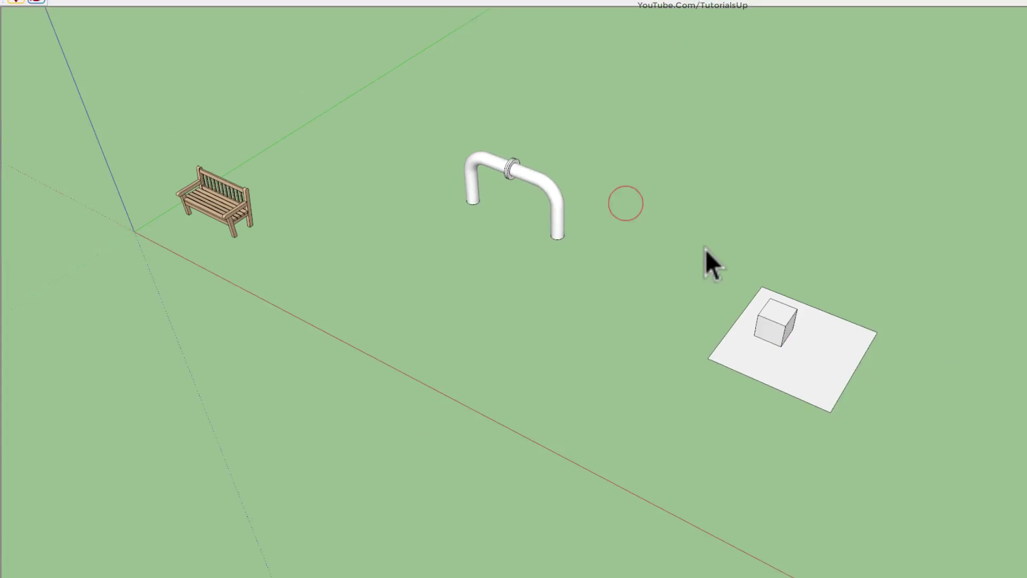